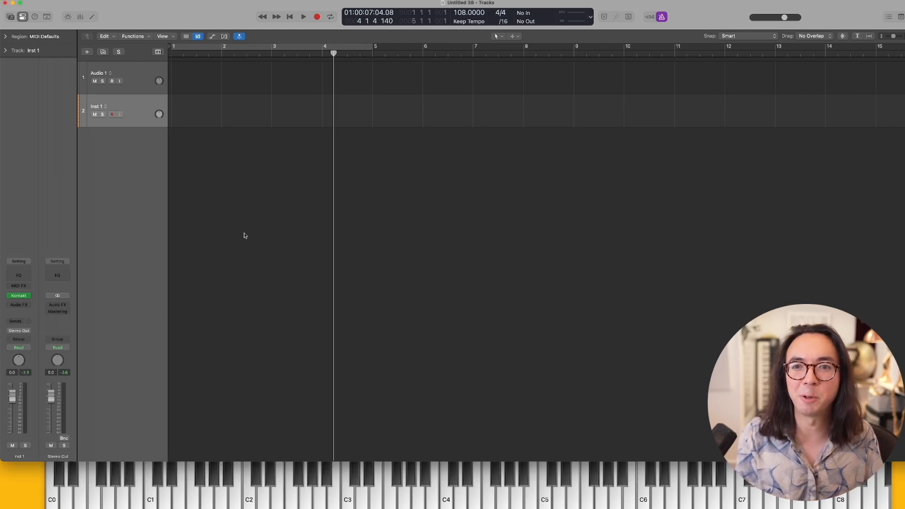
# Return the playhead to the start, open the Inst 1 djembe instrument in Kontakt, and examine its Main, Mapping and Advanced pages
pyautogui.press('Return')
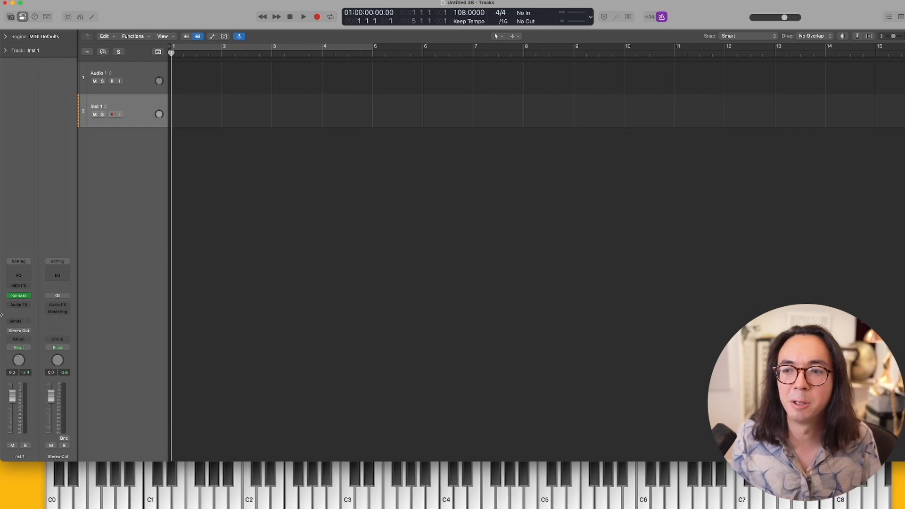
pyautogui.click(19, 295)
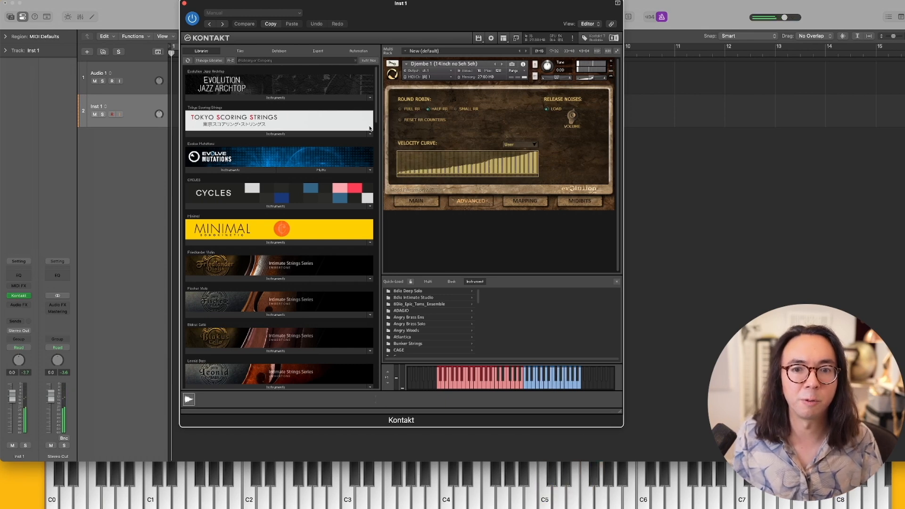
pyautogui.click(409, 202)
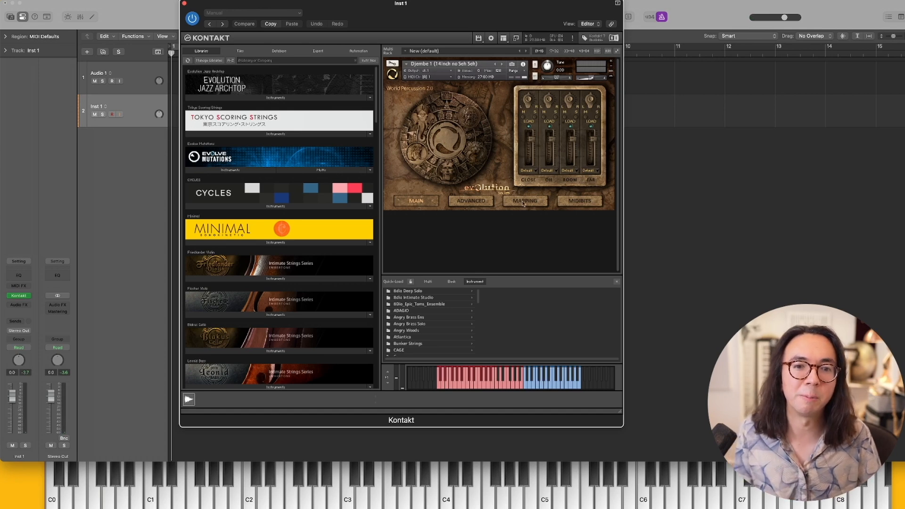
pyautogui.click(541, 204)
pyautogui.click(464, 204)
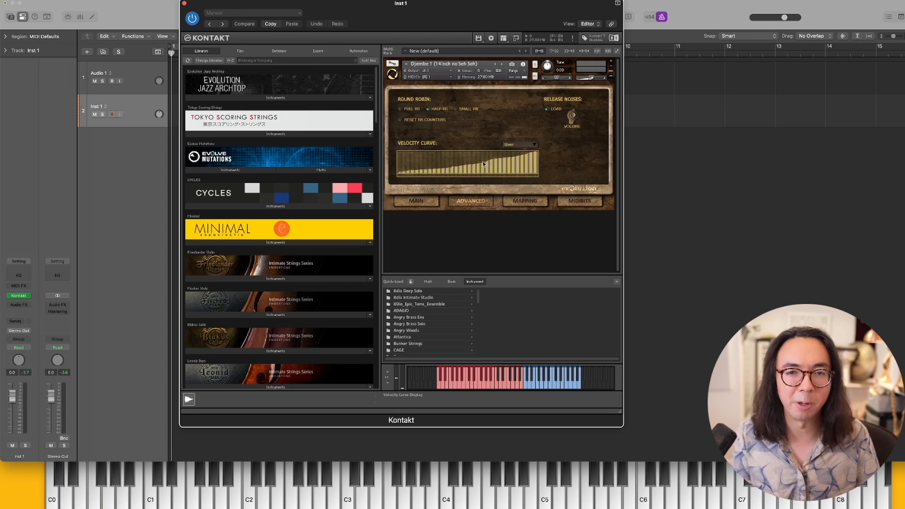
# Try the Linear velocity curve, switch back to User with the softer velocities raised, and close the instrument window
pyautogui.click(518, 144)
pyautogui.click(529, 143)
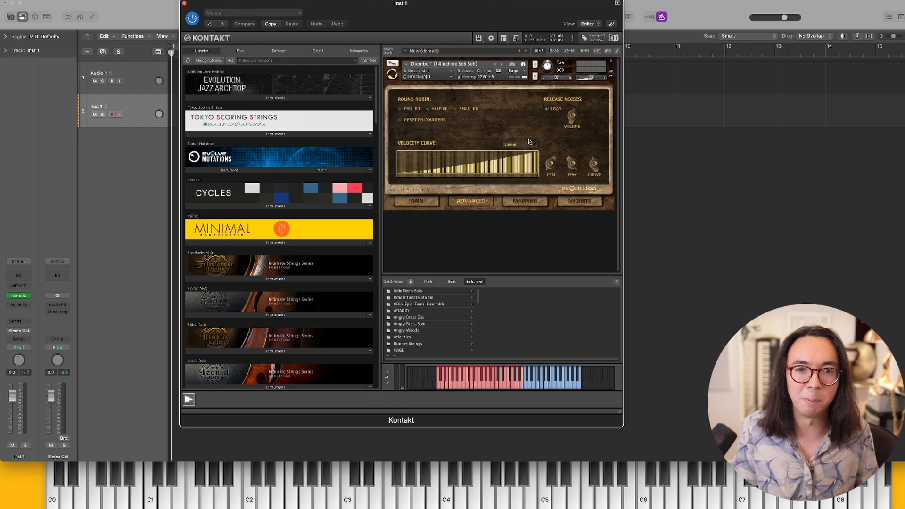
pyautogui.click(529, 141)
pyautogui.click(514, 166)
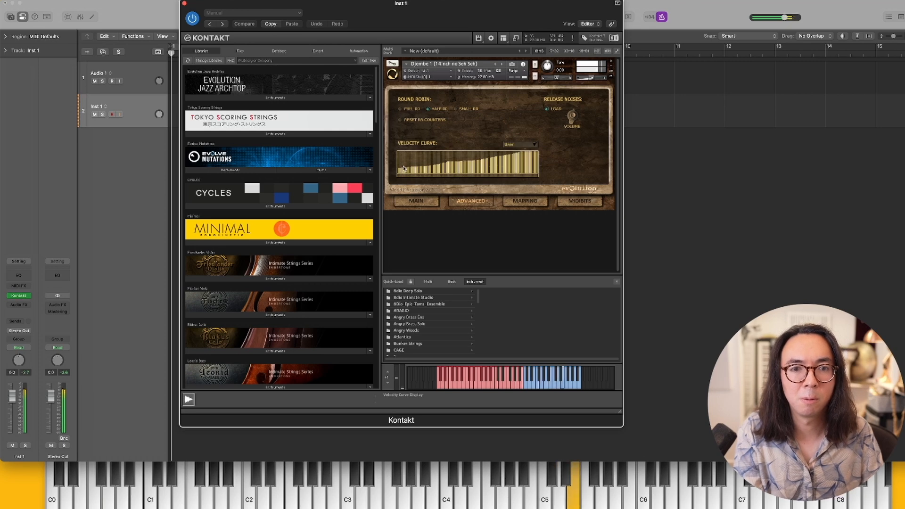
pyautogui.press('super+w')
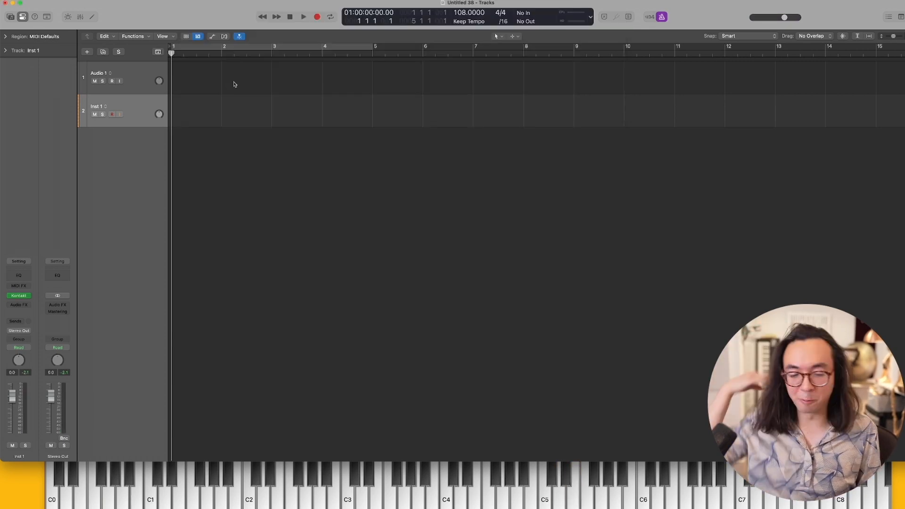
# Play a djembe pattern along with playback, capture it as a MIDI region on Inst 1, and open the region in the Piano Roll
pyautogui.press('space')
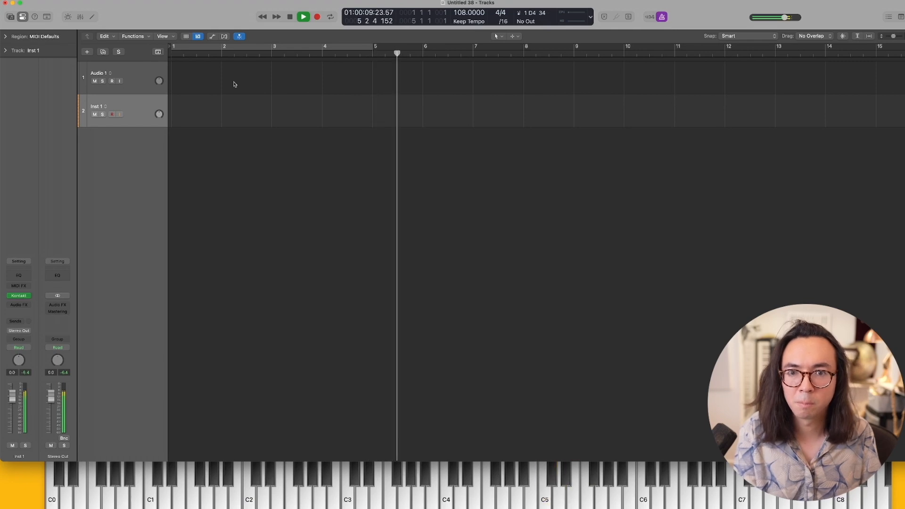
pyautogui.press('space')
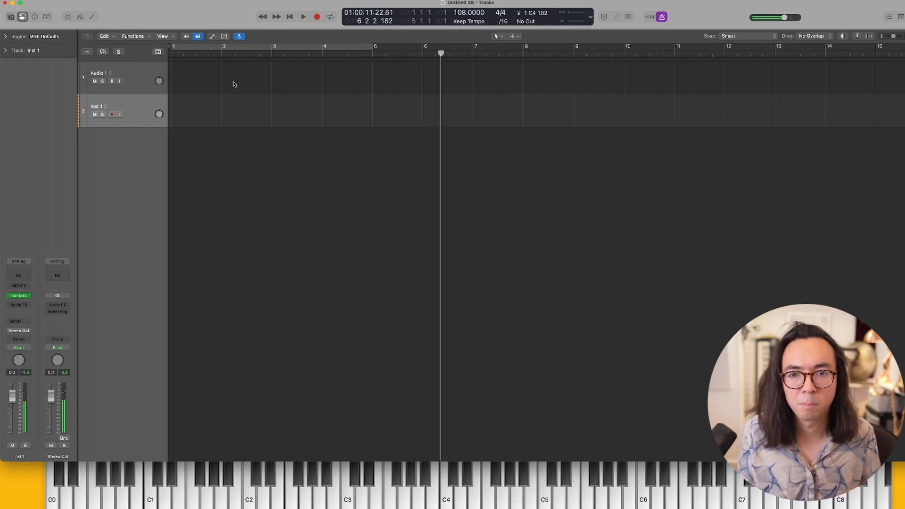
pyautogui.hotkey('shift', 'r')
pyautogui.doubleClick(269, 117)
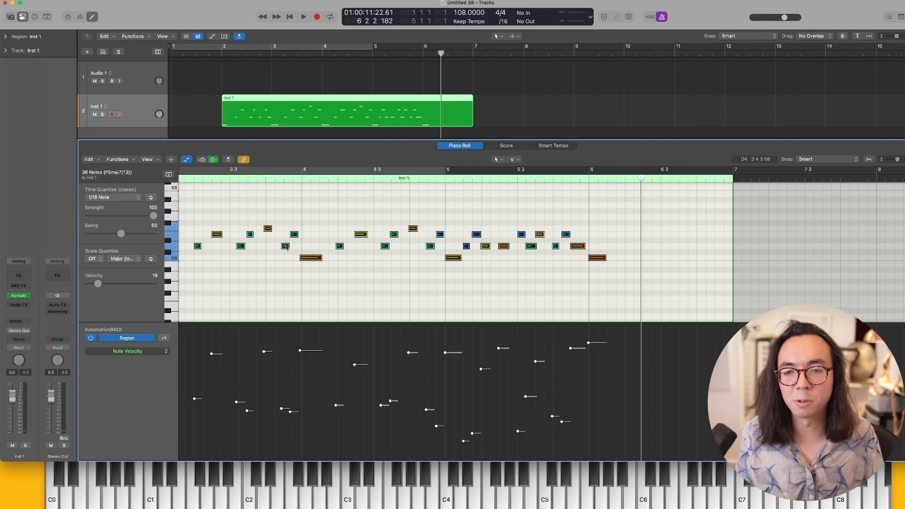
# Quantize the captured notes to 1/16 and play the region back from just before bar 2
pyautogui.press('q')
pyautogui.hscroll(-10, 216, 185)
pyautogui.scroll(-4, 221, 190)
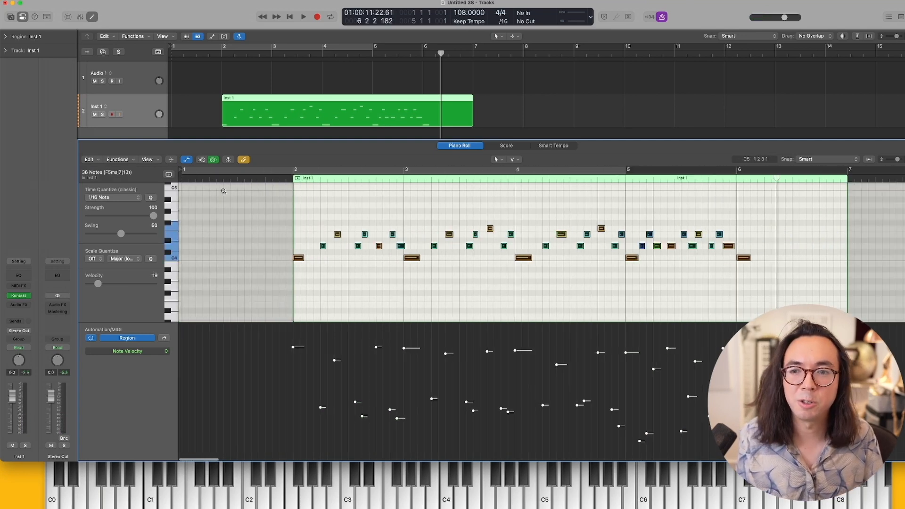
pyautogui.click(278, 179)
pyautogui.press('space')
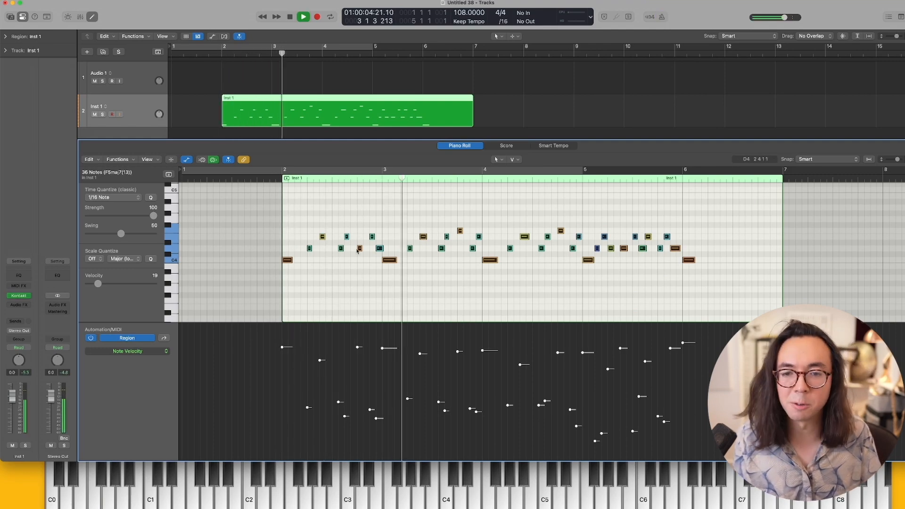
pyautogui.press('super+Left')
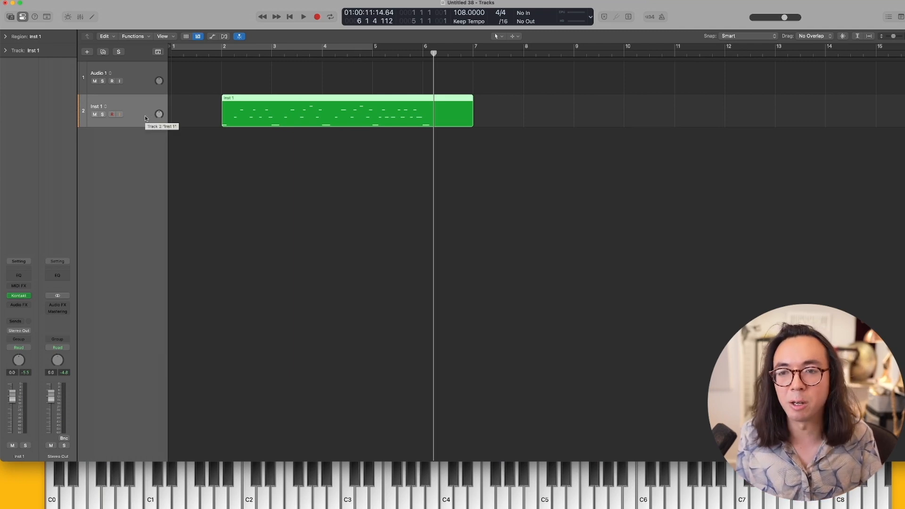
# Add a second track that shares the Inst 1 instrument, and look up the New Track With Same Instrument command
pyautogui.press('super+d')
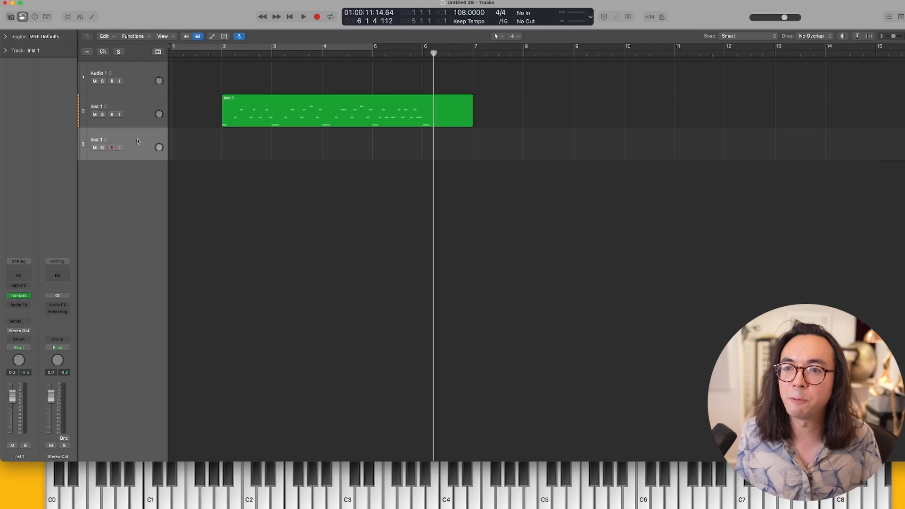
pyautogui.click(148, 124)
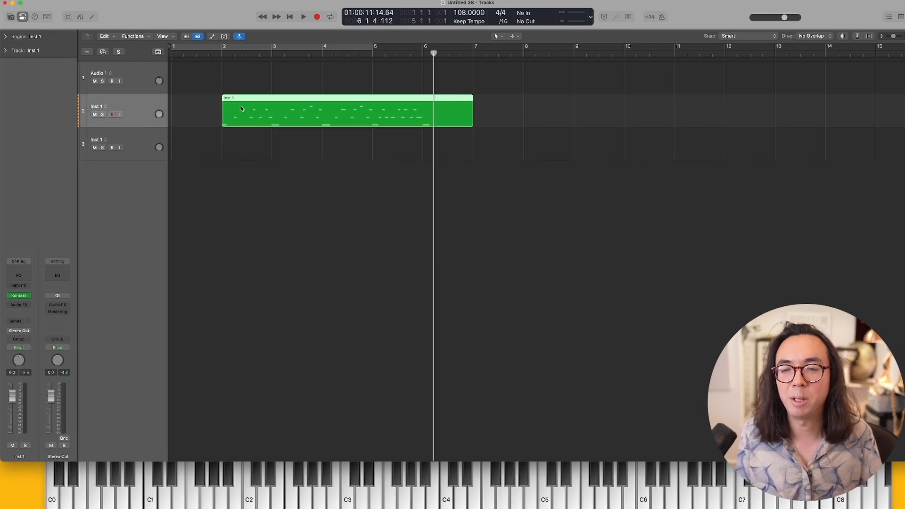
pyautogui.press('super+shift+slash')
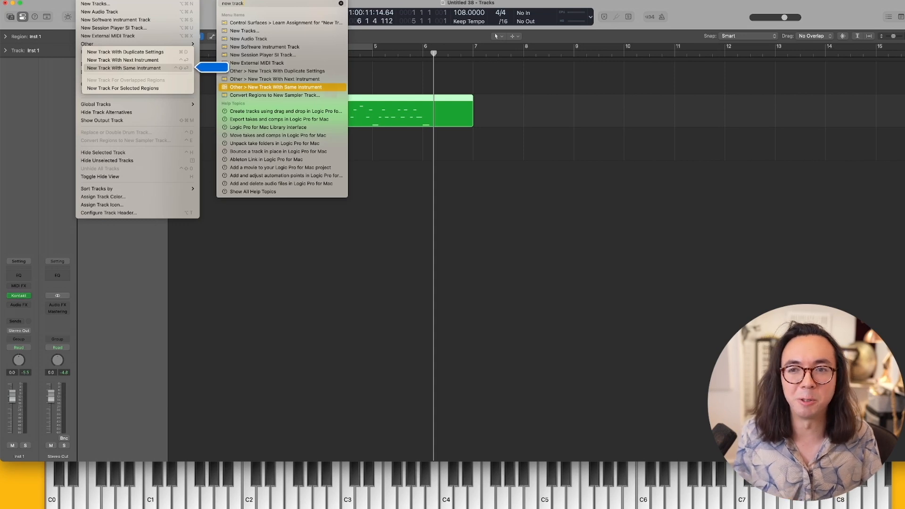
pyautogui.press('Return')
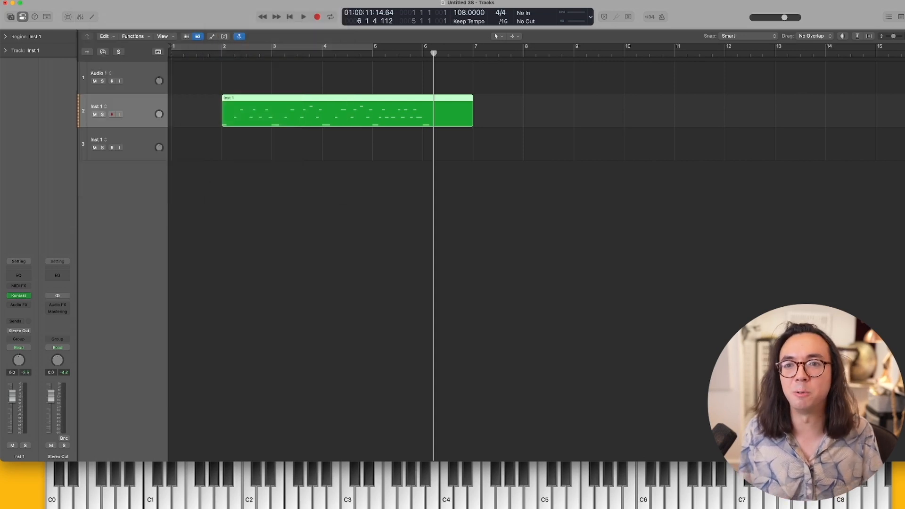
# Perform a second part from just before bar 2, capture it as a region on track 3, and open it for note editing
pyautogui.click(214, 54)
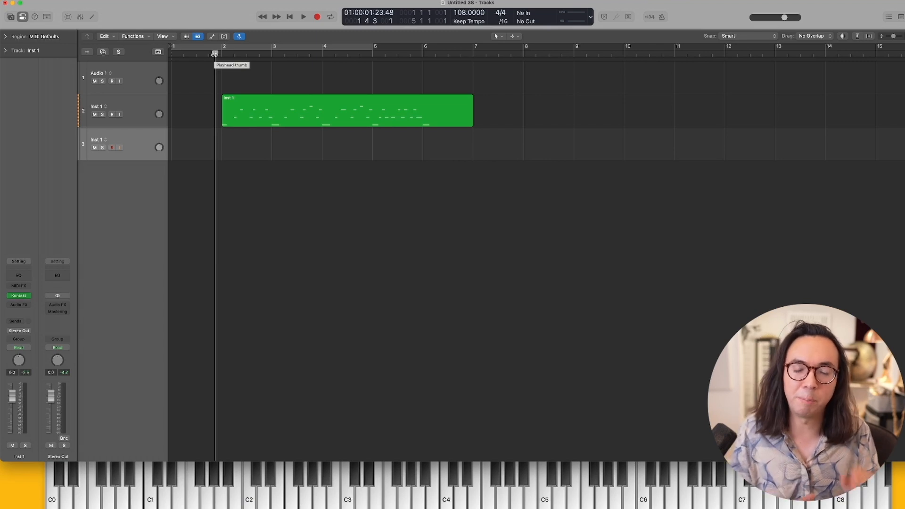
pyautogui.press('space')
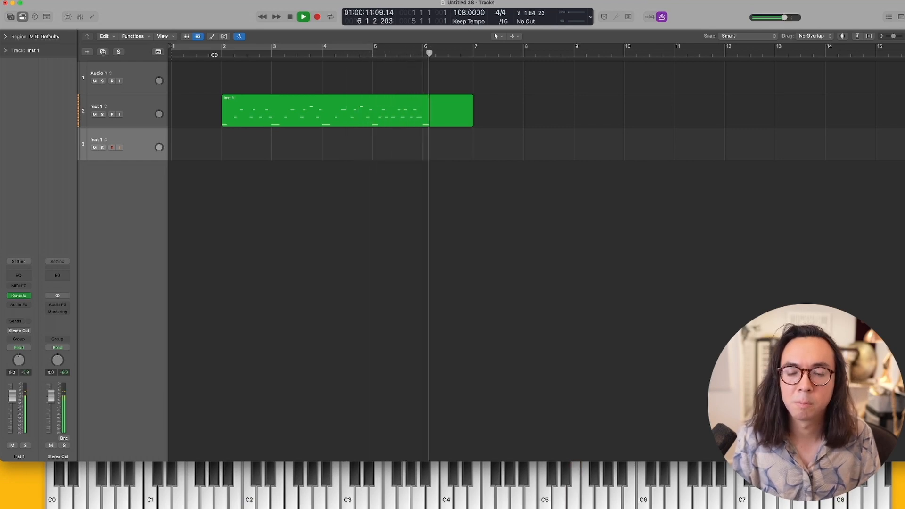
pyautogui.hotkey('shift', 'r')
pyautogui.press('space')
pyautogui.doubleClick(312, 150)
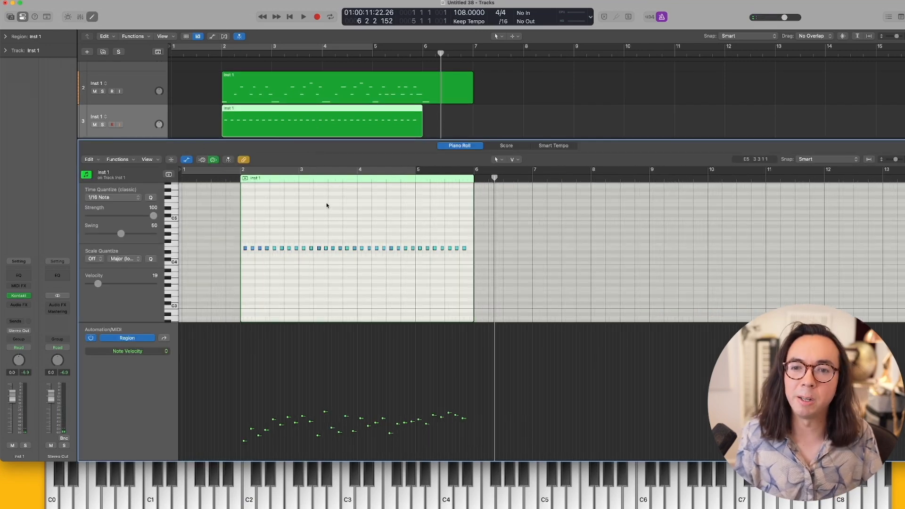
# Set all notes of the track 3 region to an even velocity of 39, and play it together with the first part
pyautogui.press('super+a')
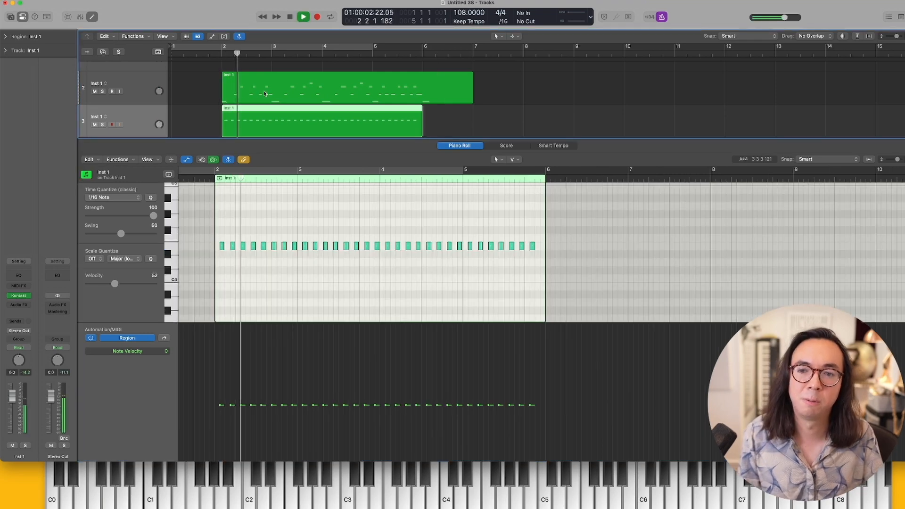
pyautogui.press('space')
pyautogui.press('super+a')
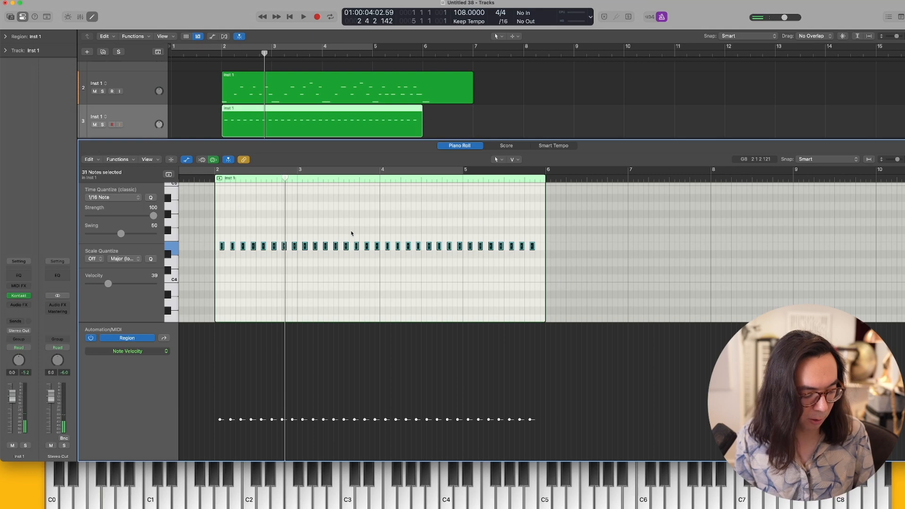
pyautogui.press('space')
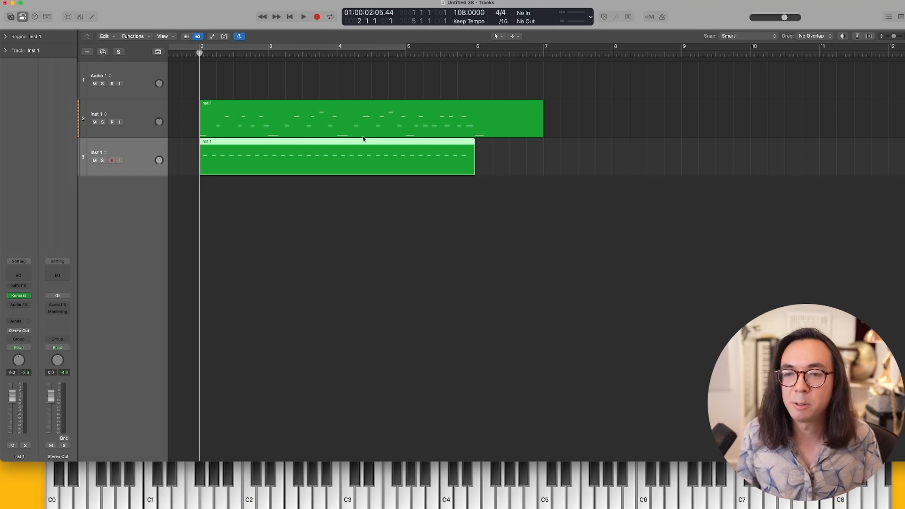
# Add a third track with the same instrument and perform a sparse part on it during playback from bar 2
pyautogui.press('super+d')
pyautogui.press('space')
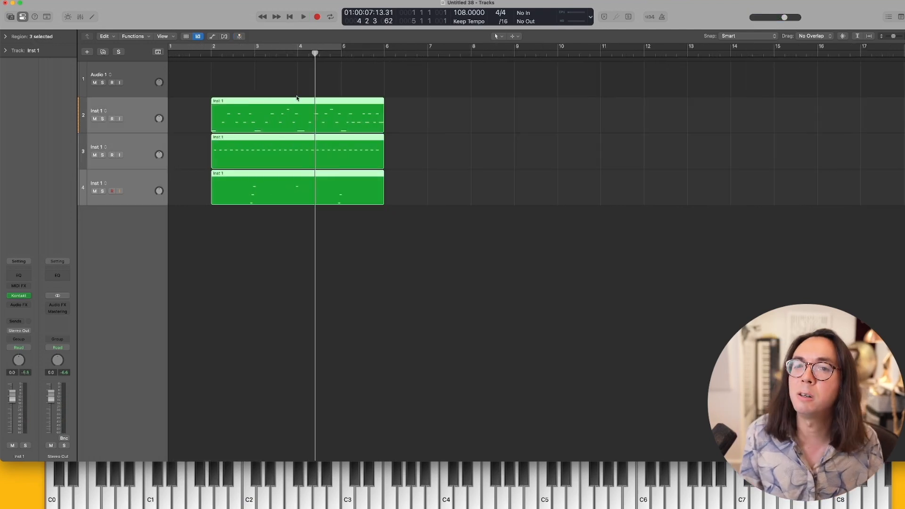
# Repeat the three selected four-bar regions three times, up to bar 18, and play the arrangement from just before bar 2
pyautogui.press('super+r')
pyautogui.press('super+r')
pyautogui.press('super+r')
pyautogui.press('super+Left')
pyautogui.press('super+Left')
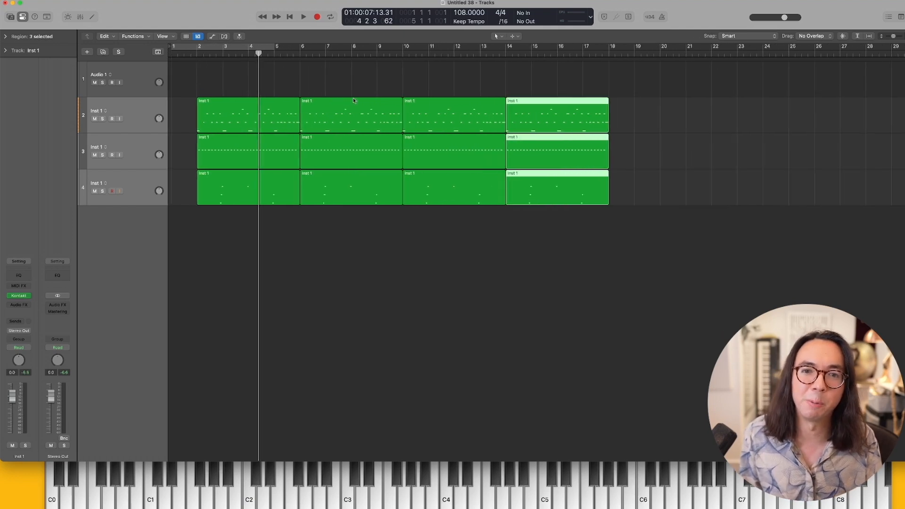
pyautogui.click(193, 53)
pyautogui.press('space')
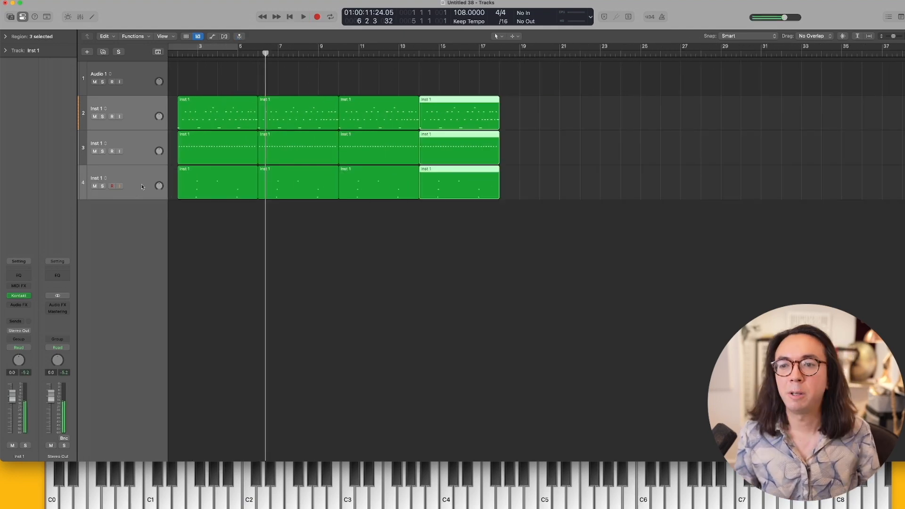
# Add a new software instrument track below track 4 with the Scripter MIDI effect, and load its VelocityKeys preset
pyautogui.click(145, 185)
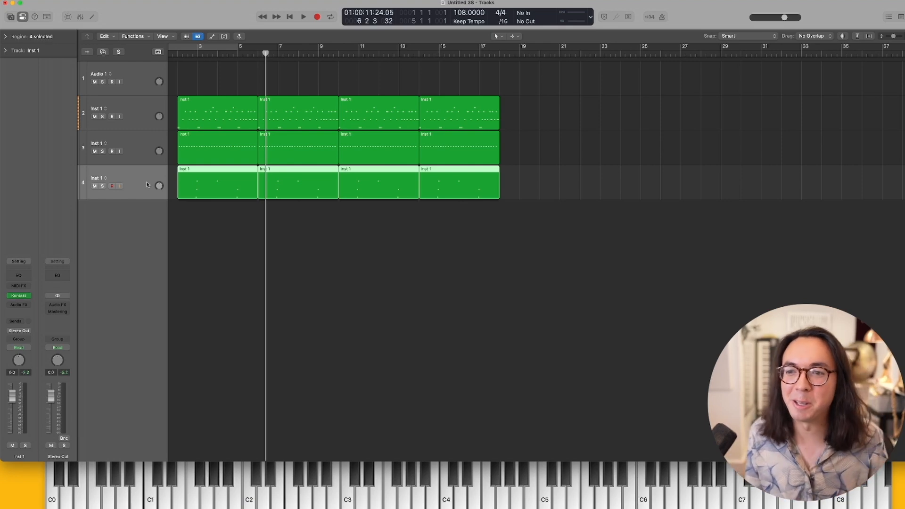
pyautogui.press('alt+super+s')
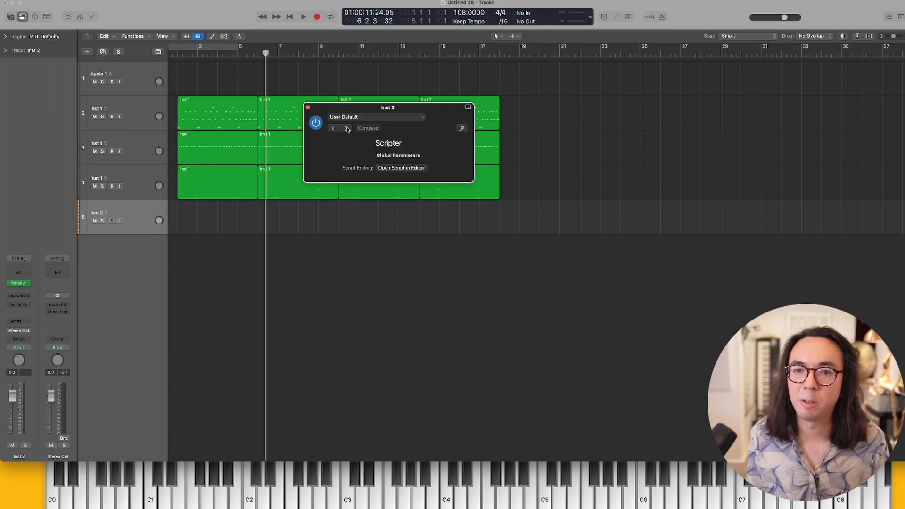
pyautogui.click(376, 116)
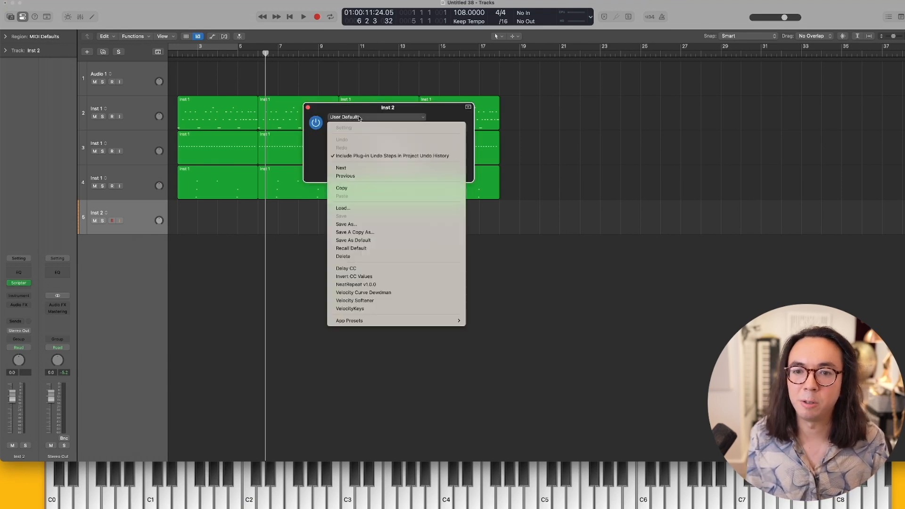
pyautogui.click(413, 310)
# Load the Reason Rack Plugin as the new track's instrument and add the Objekt Modeling Synthesizer to its rack
pyautogui.click(23, 296)
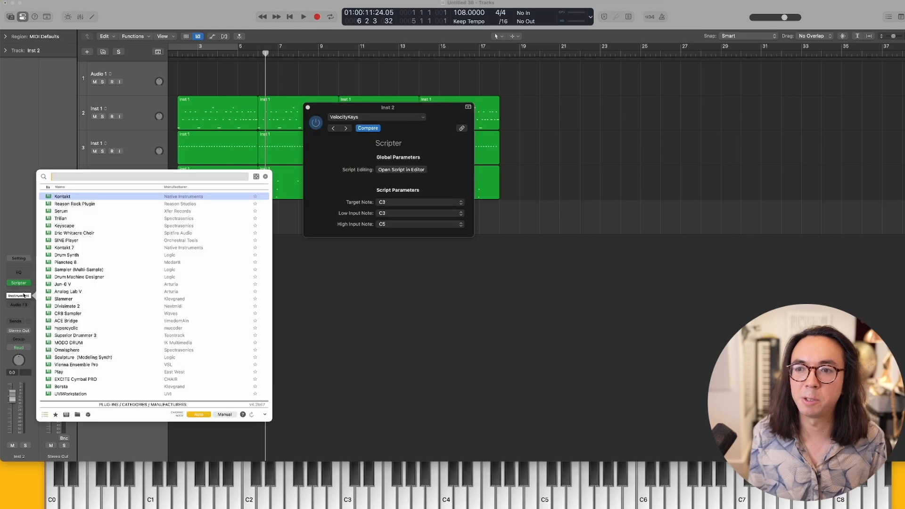
pyautogui.write('reason')
pyautogui.press('Return')
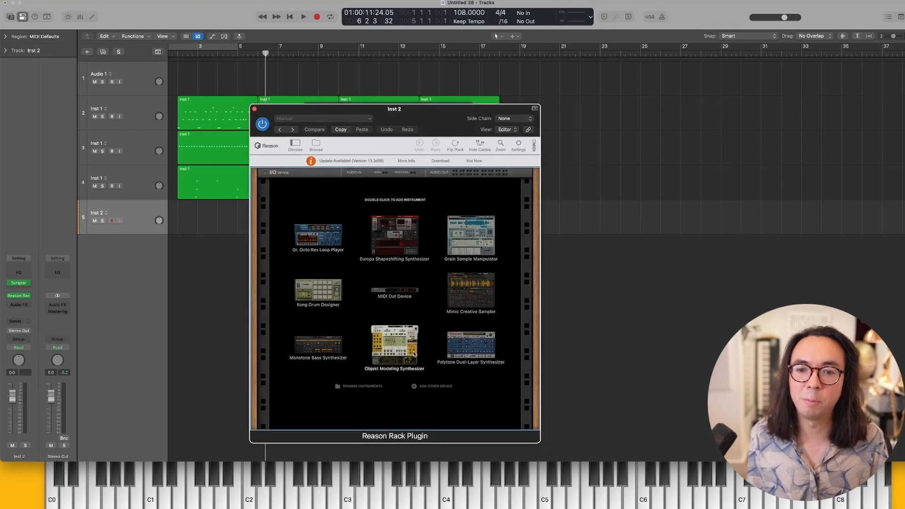
pyautogui.doubleClick(399, 341)
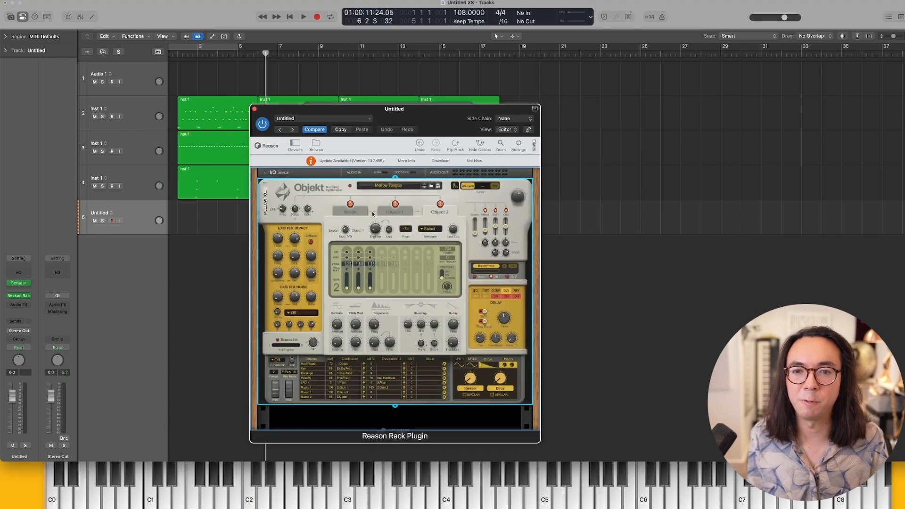
# Filter the Objekt patches by the Percussion category and load the Metal Plate 1 patch
pyautogui.click(431, 189)
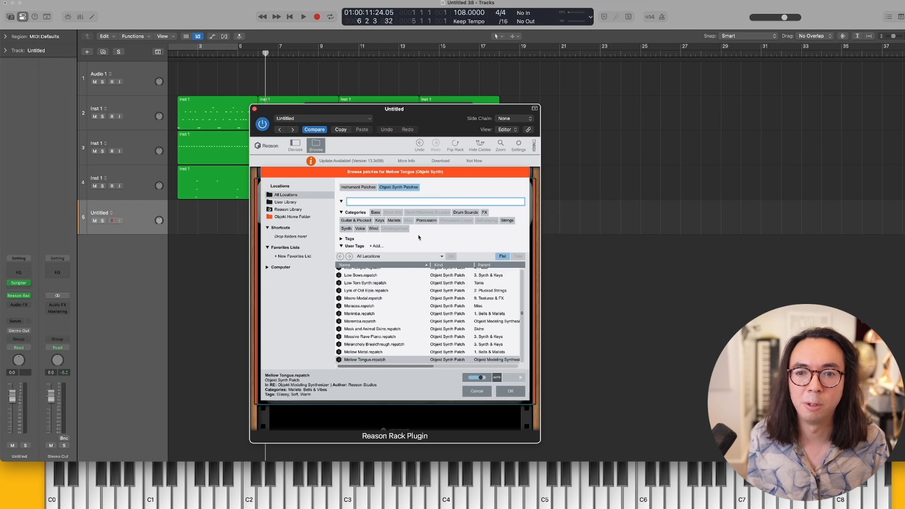
pyautogui.click(421, 221)
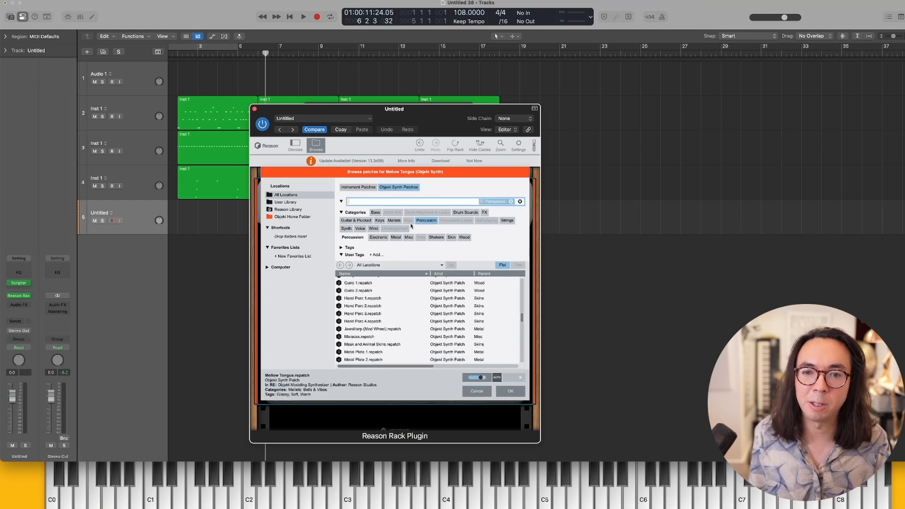
pyautogui.scroll(-3, 381, 345)
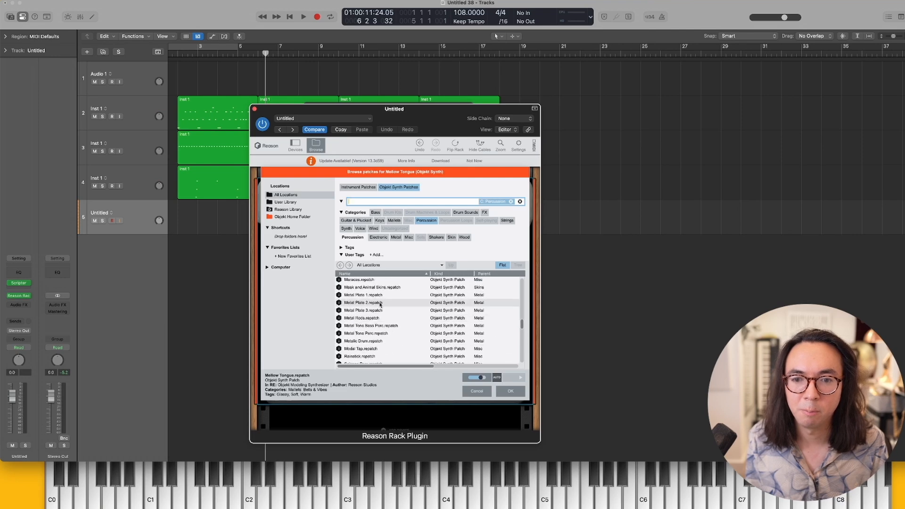
pyautogui.click(373, 295)
pyautogui.doubleClick(373, 297)
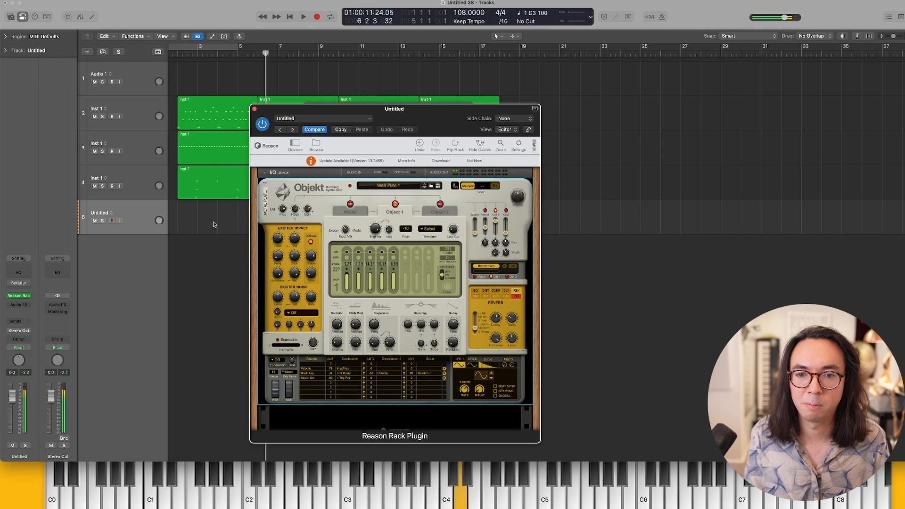
# Re-enable the Scripter MIDI effect on track 5 and reposition the open plug-in window
pyautogui.click(312, 242)
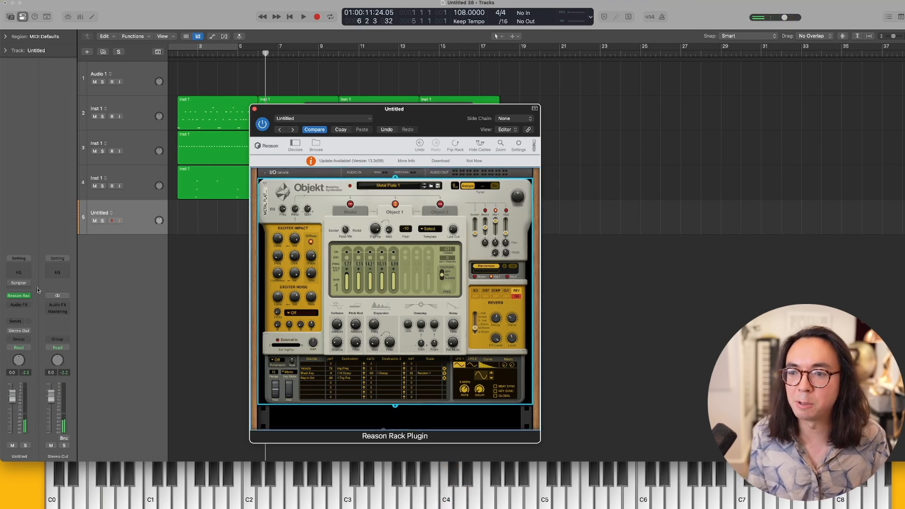
pyautogui.click(9, 284)
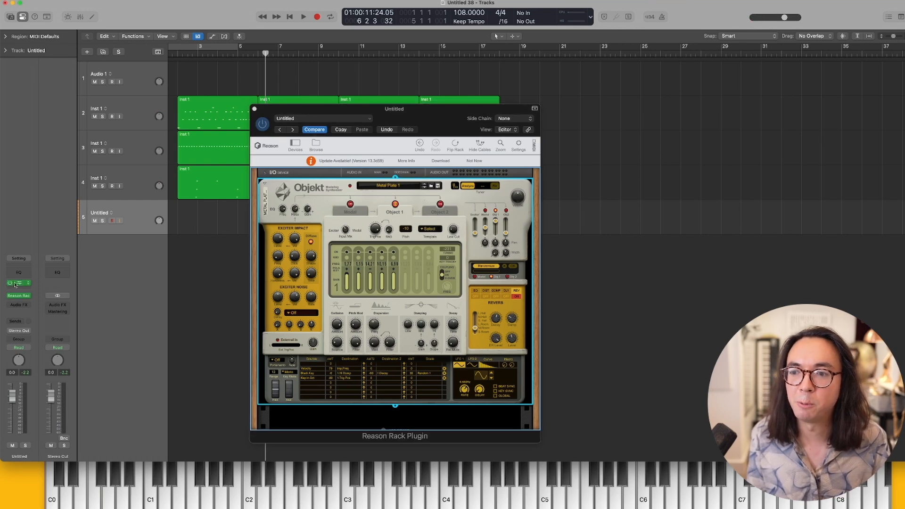
pyautogui.click(19, 284)
pyautogui.moveTo(401, 108); pyautogui.dragTo(337, 91)
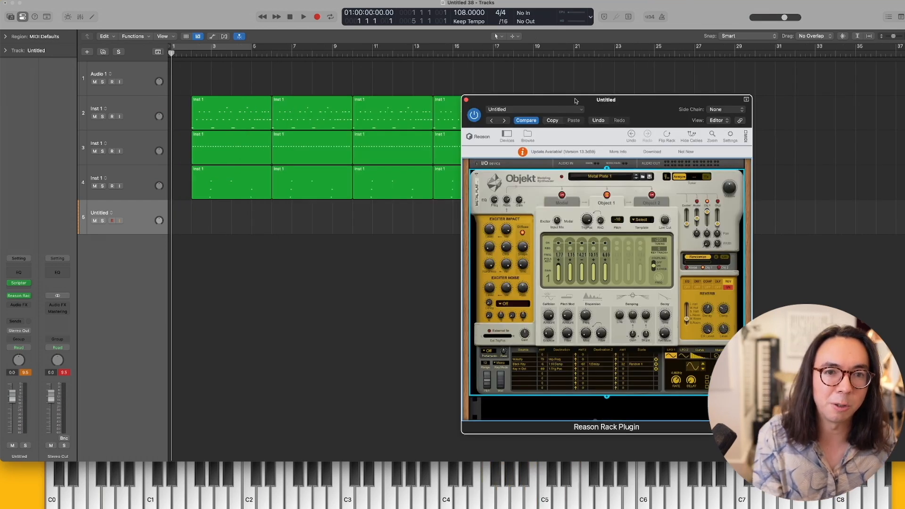
# Adjust Object 1's decay in Objekt and randomize the Object 1 settings
pyautogui.moveTo(574, 100); pyautogui.dragTo(414, 97)
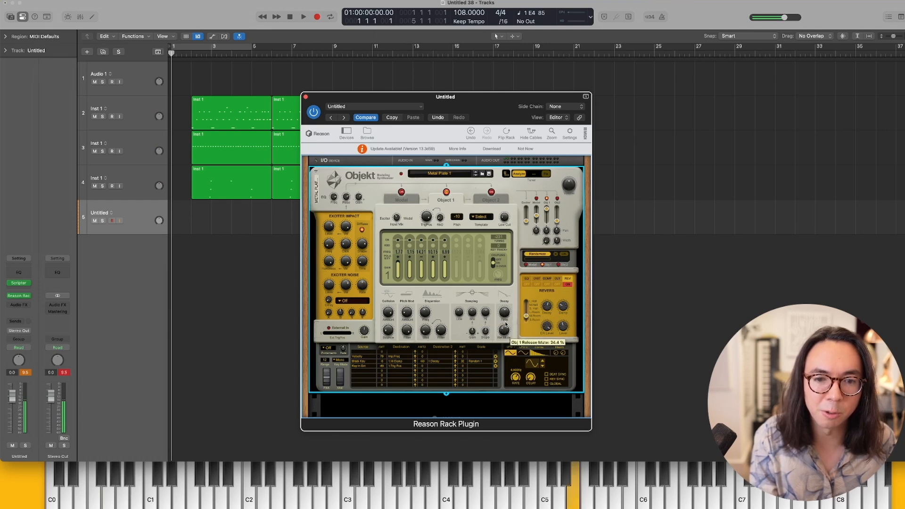
pyautogui.moveTo(505, 311); pyautogui.dragTo(503, 317)
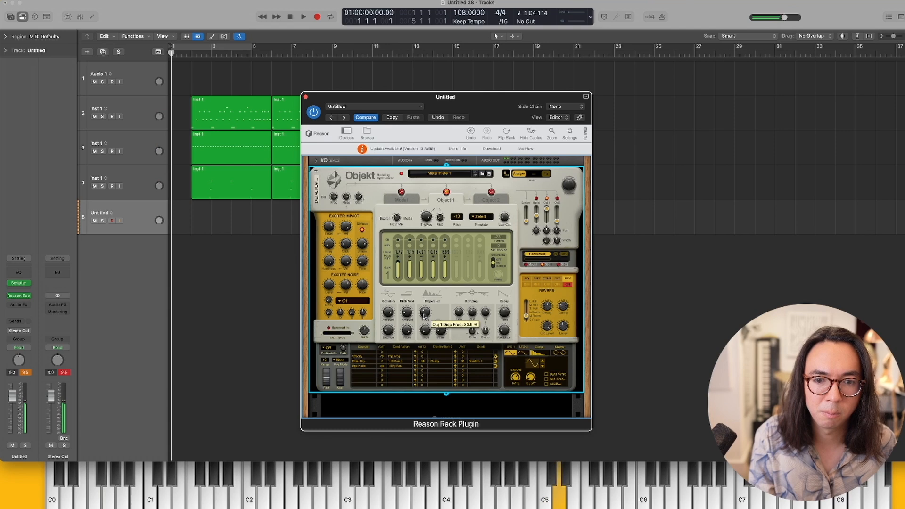
pyautogui.scroll(-2, 424, 314)
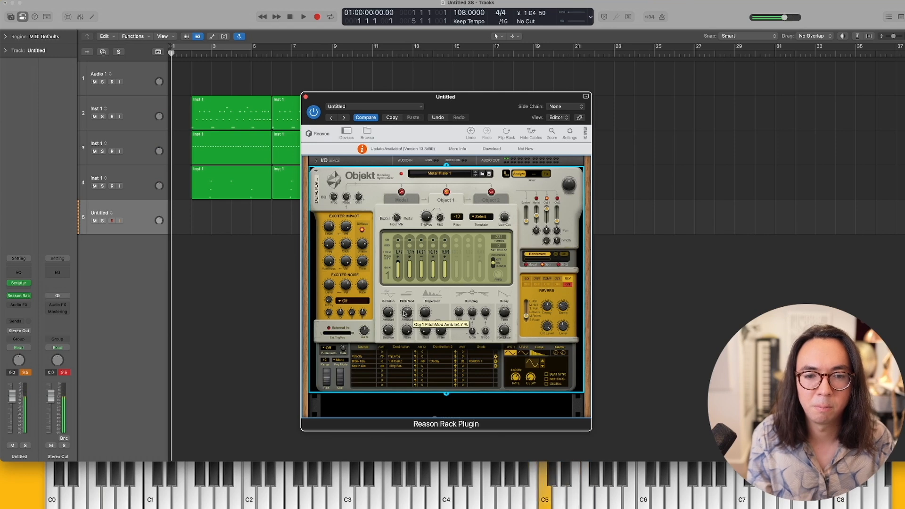
pyautogui.click(538, 255)
pyautogui.click(538, 255)
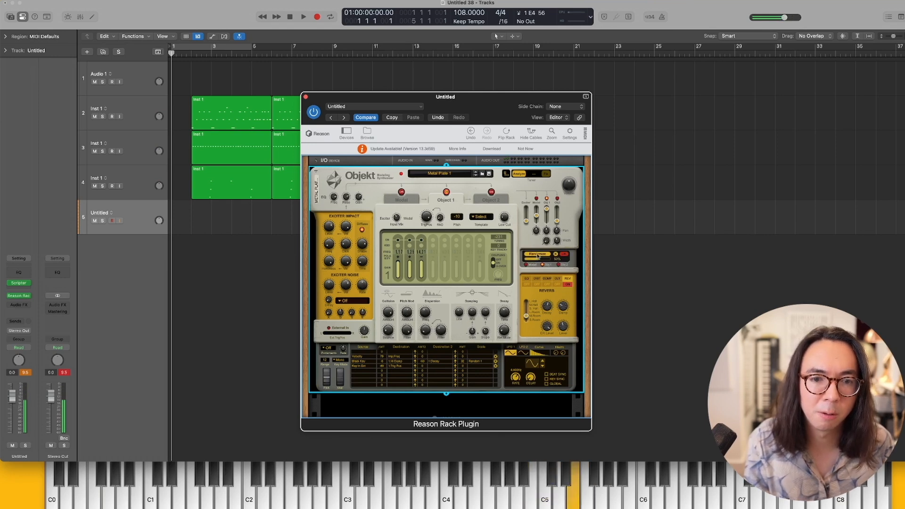
# Insert the ValhallaRoom reverb on track 5 and set its mix to 39.7 %
pyautogui.click(19, 304)
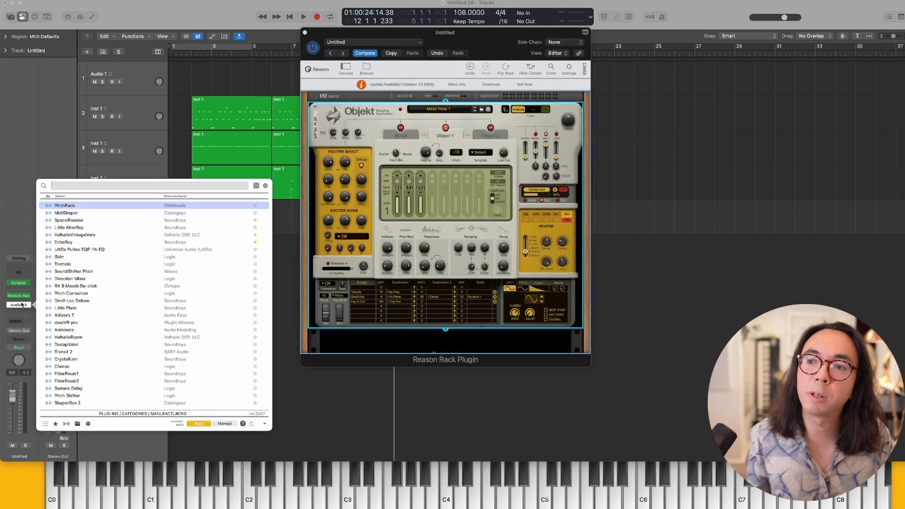
pyautogui.write('room')
pyautogui.press('Return')
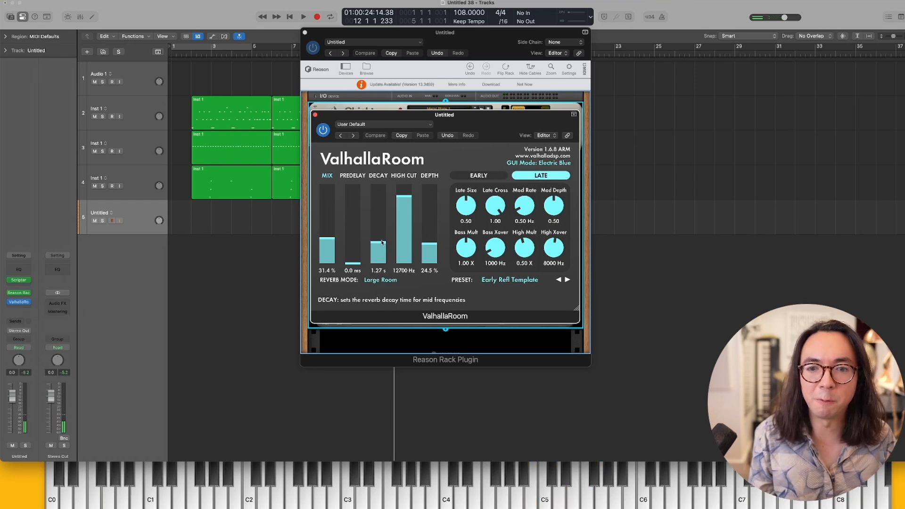
pyautogui.moveTo(325, 240); pyautogui.dragTo(325, 235)
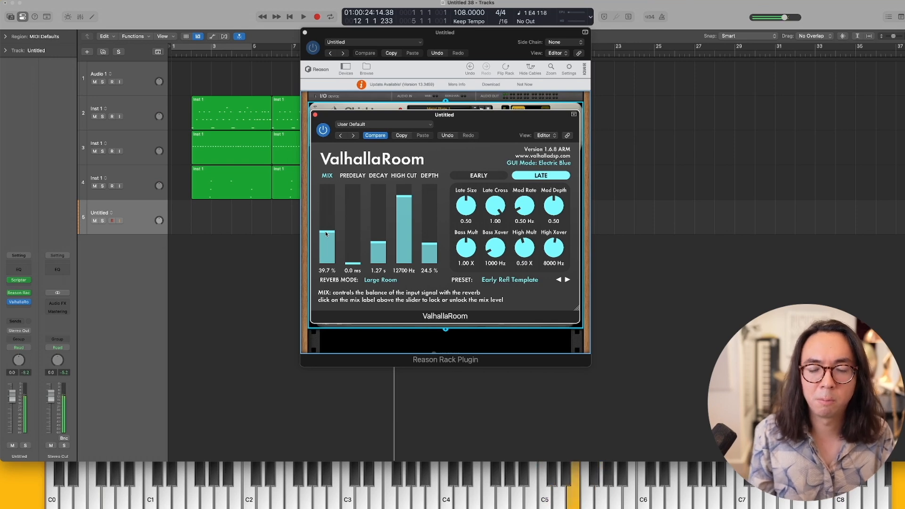
# Perform a part on track 5 during playback from the project start, capture it as a region, and close the plug-in windows
pyautogui.press('Return')
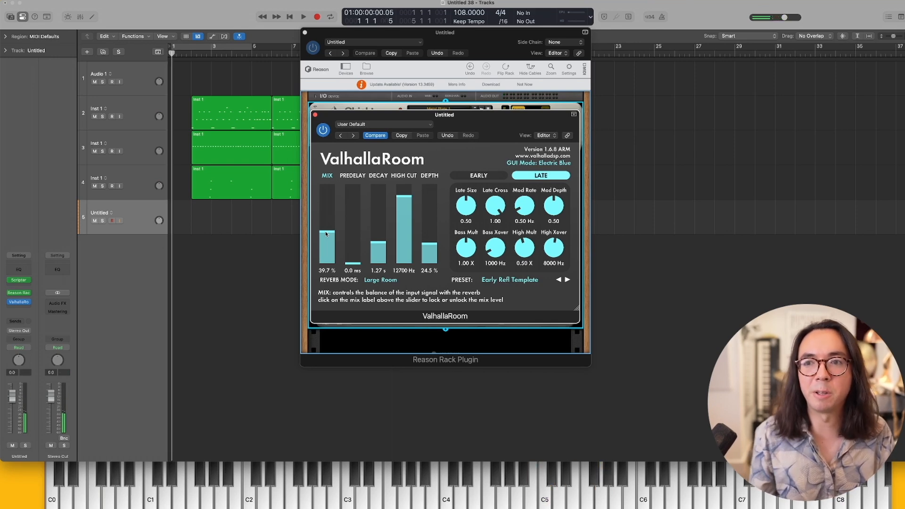
pyautogui.press('space')
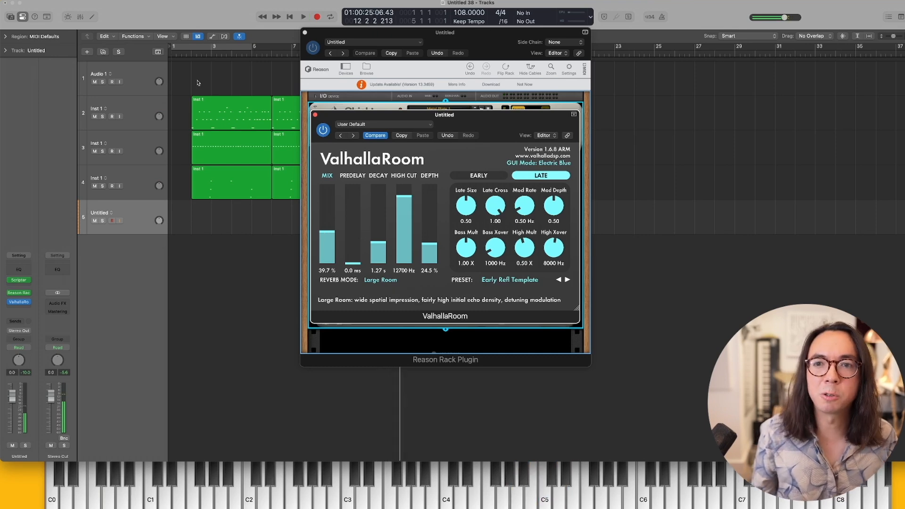
pyautogui.hotkey('shift', 'r')
pyautogui.click(315, 115)
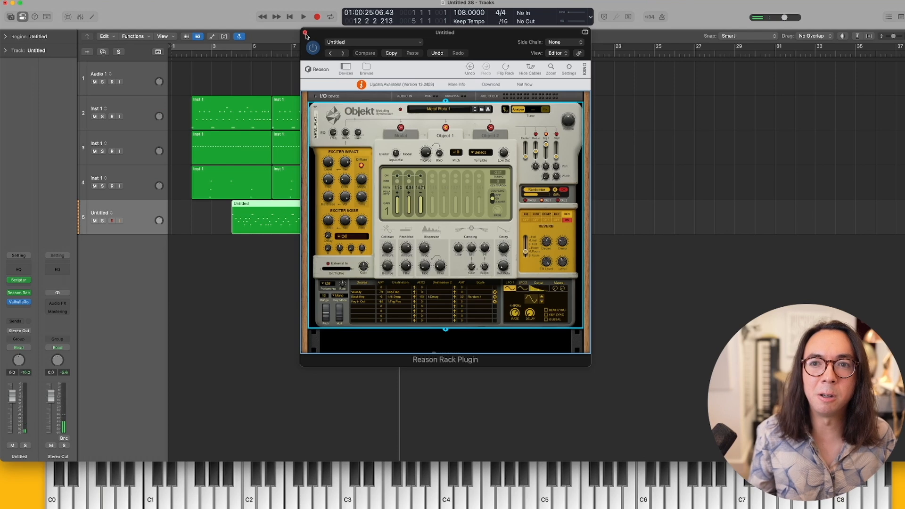
pyautogui.click(305, 33)
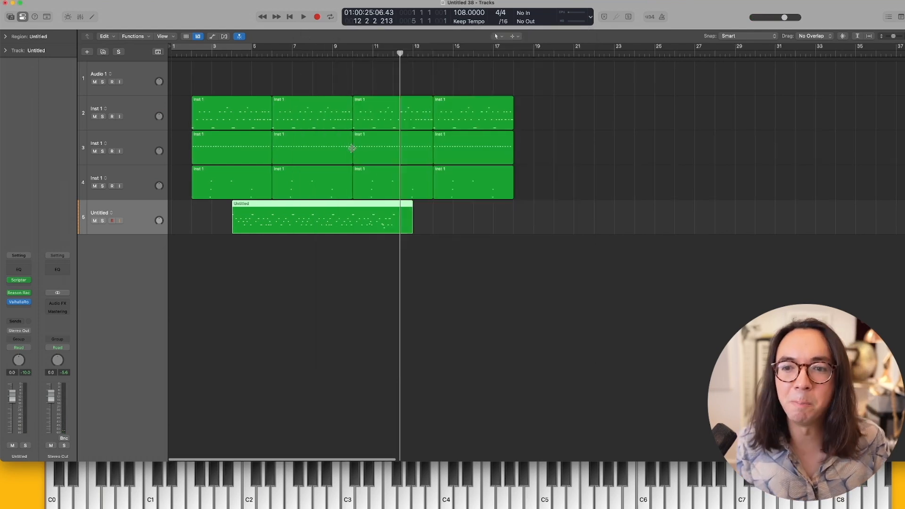
# Open the captured track 5 region in the Piano Roll, select all its notes, and play it from bar 4
pyautogui.click(234, 54)
pyautogui.press('space')
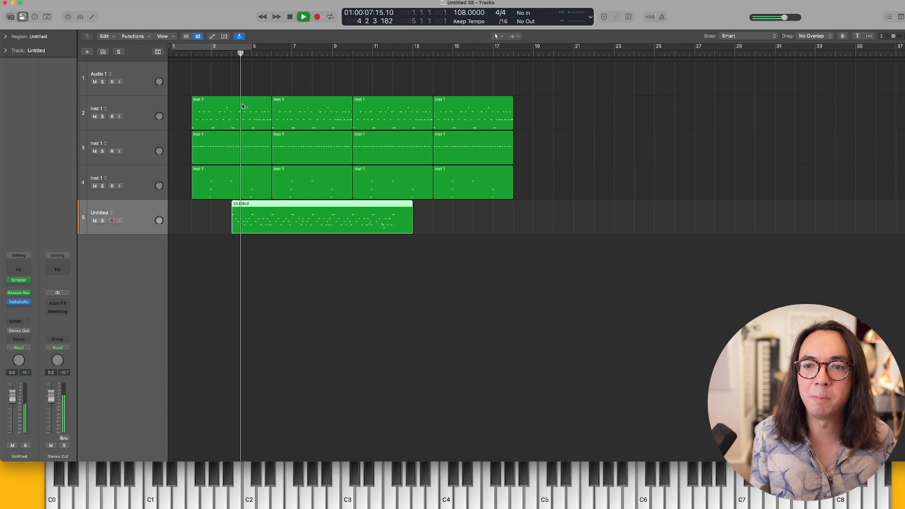
pyautogui.doubleClick(282, 225)
pyautogui.press('space')
pyautogui.press('super+a')
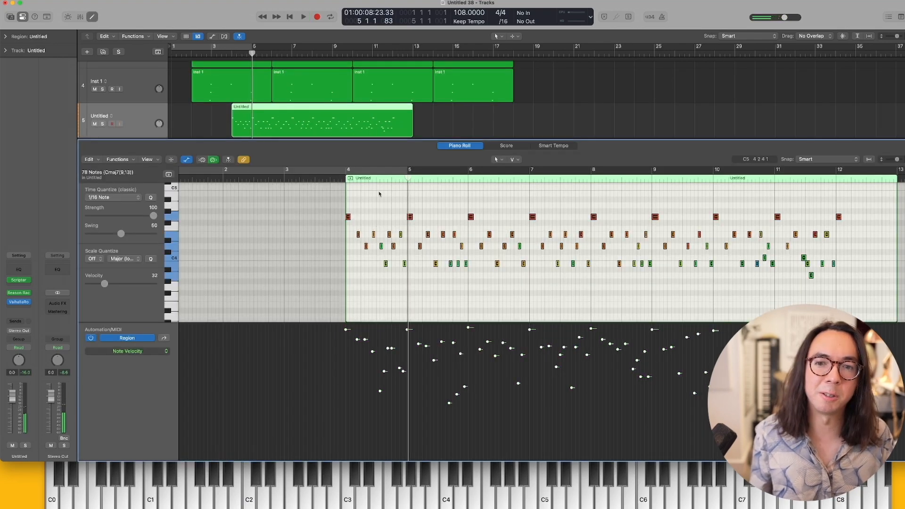
pyautogui.click(345, 181)
pyautogui.press('space')
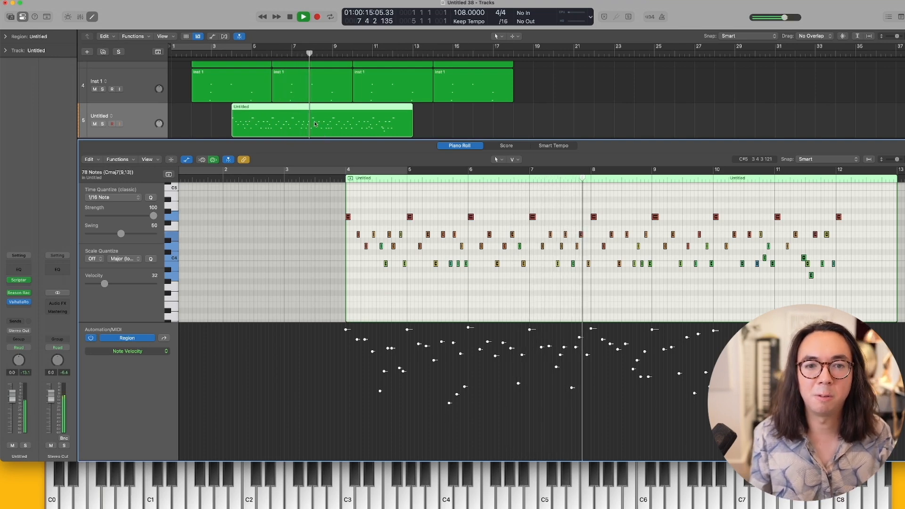
pyautogui.press('space')
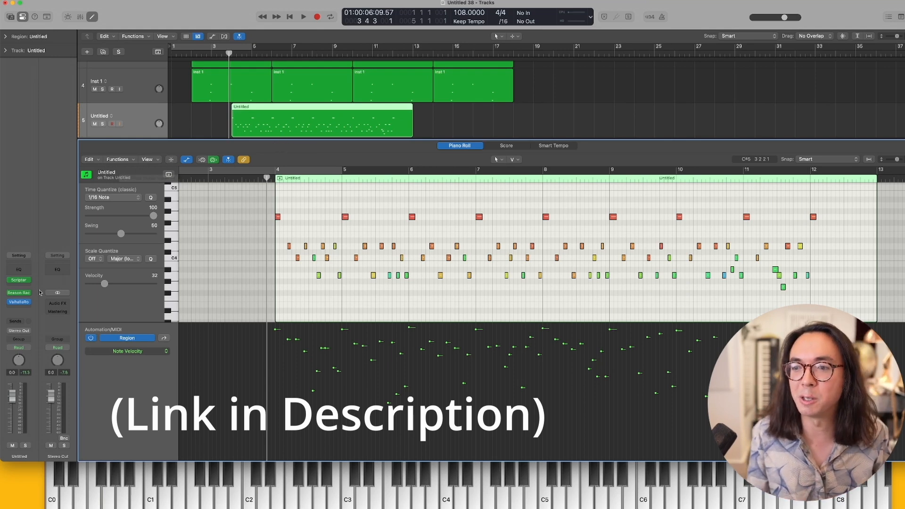
# View the available MIDI effects, then listen to the track 5 region from just before bar 4
pyautogui.click(25, 284)
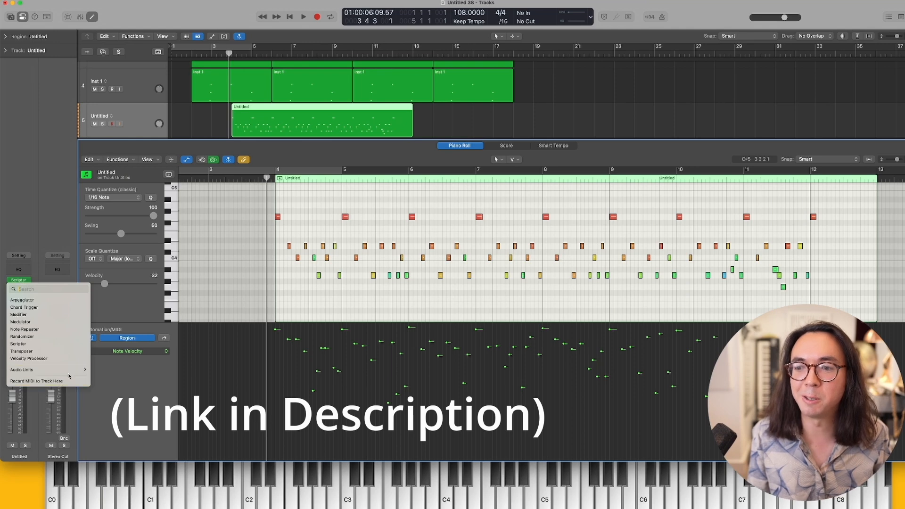
pyautogui.click(67, 163)
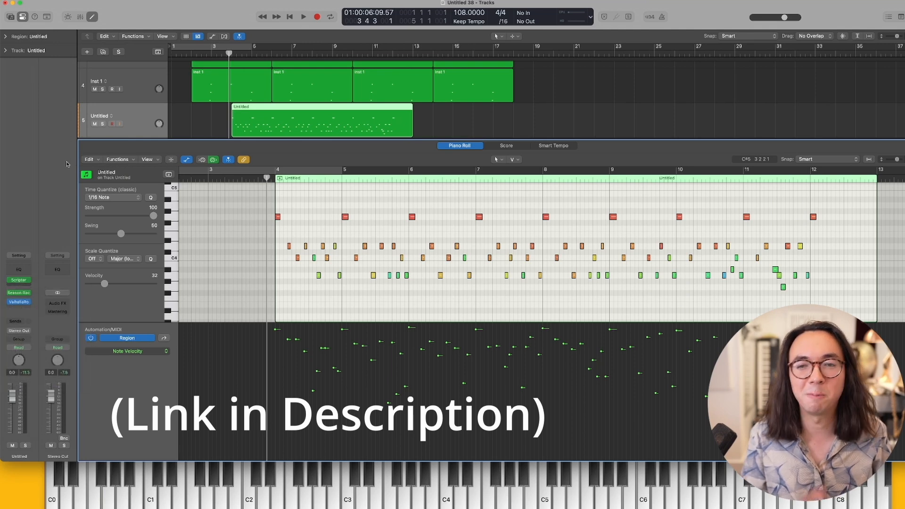
pyautogui.click(269, 178)
pyautogui.scroll(4, 295, 205)
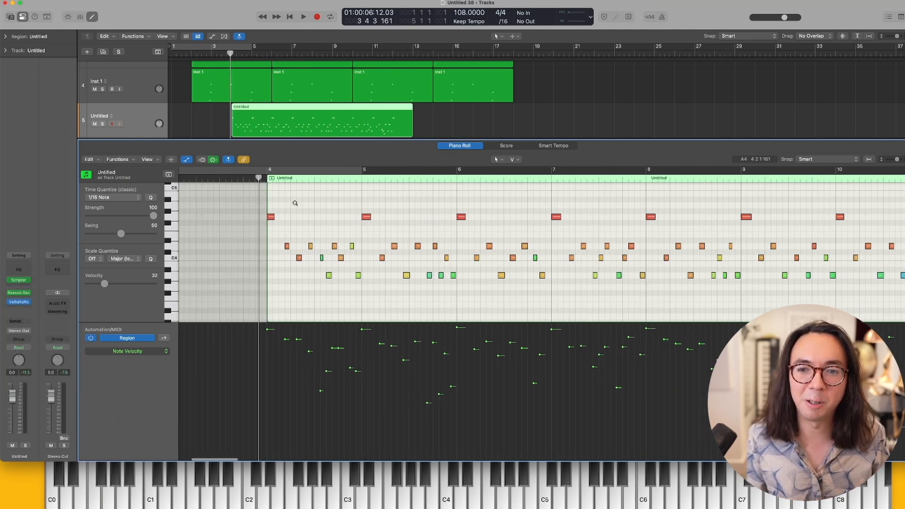
pyautogui.click(269, 179)
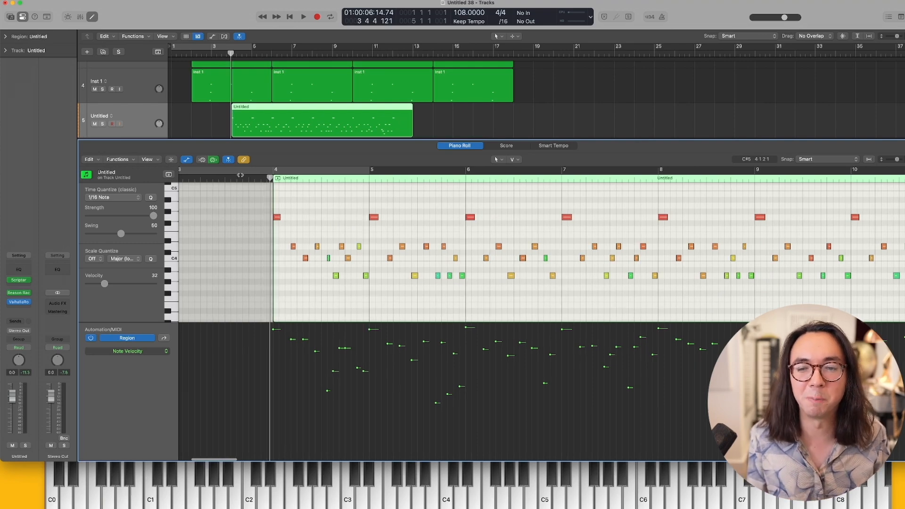
pyautogui.press('space')
pyautogui.scroll(-5, 276, 215)
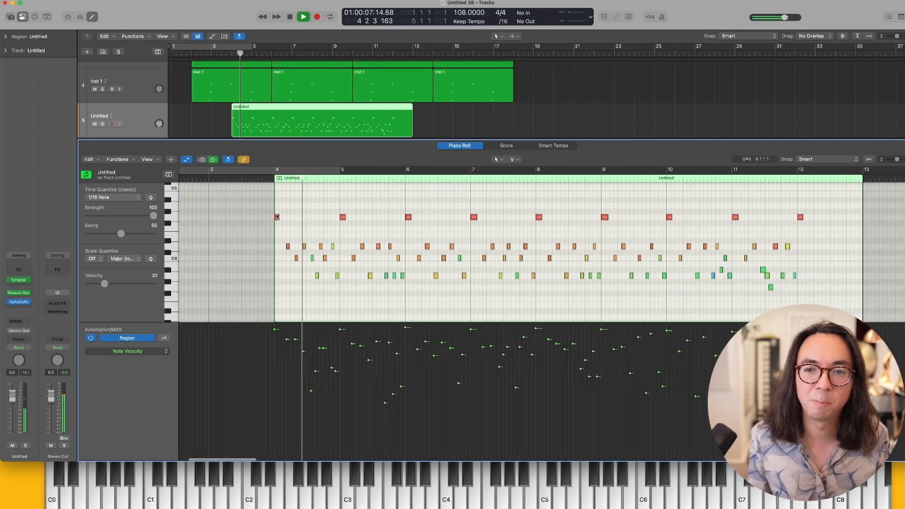
pyautogui.scroll(-1, 276, 215)
pyautogui.press('space')
# Transpose all notes beneath the top row down three semitones, then raise the F#3 notes one semitone and listen to the part
pyautogui.moveTo(242, 222); pyautogui.dragTo(699, 262)
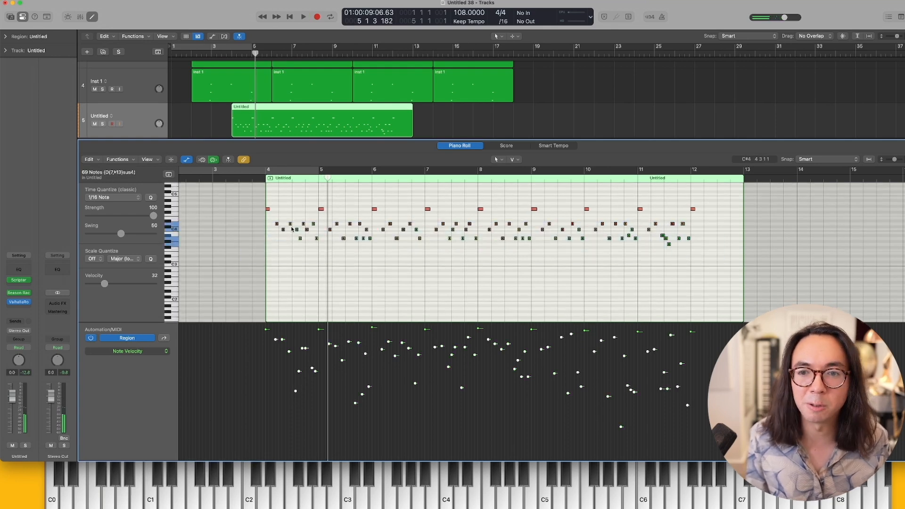
pyautogui.moveTo(276, 225); pyautogui.dragTo(689, 257)
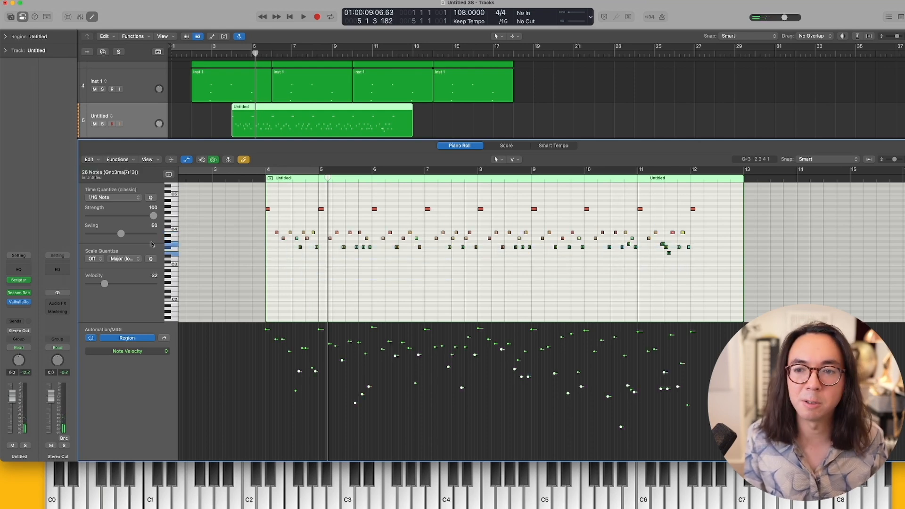
pyautogui.click(169, 250)
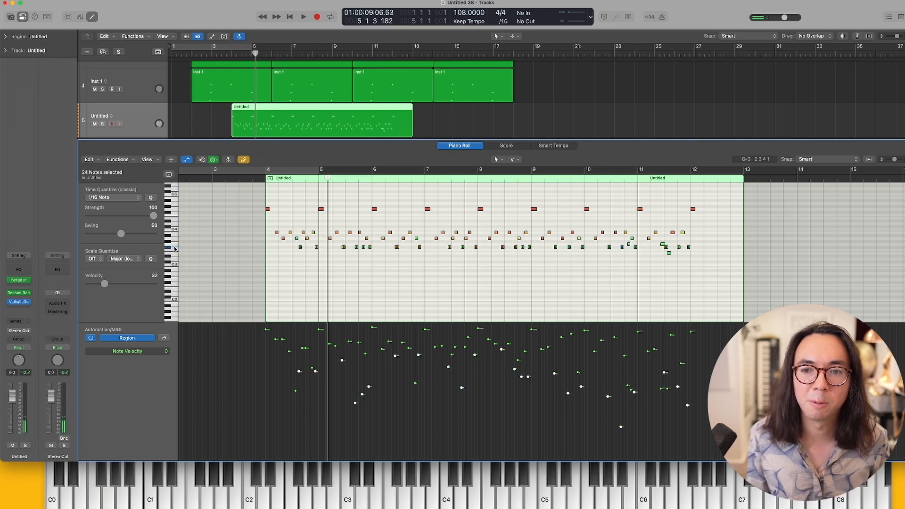
pyautogui.press('space')
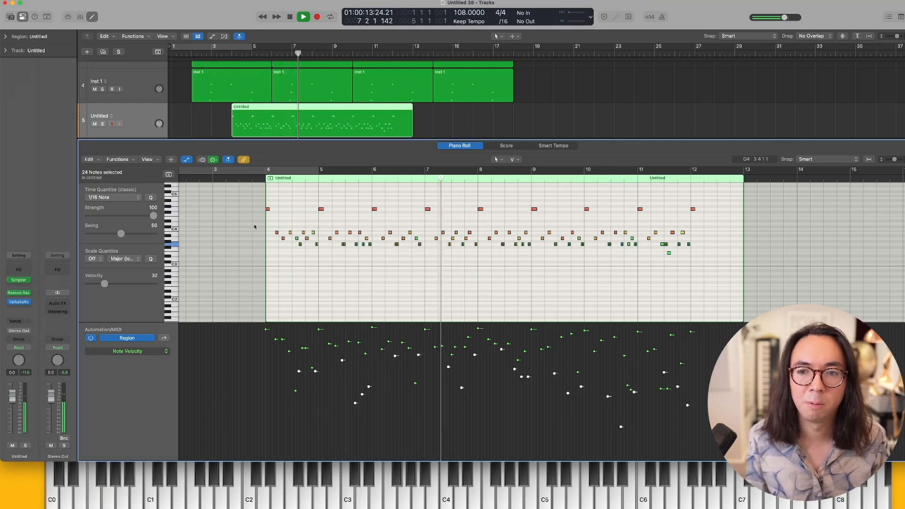
pyautogui.press('space')
# Raise the row of B3 notes by one semitone and play the region from its start
pyautogui.moveTo(239, 226); pyautogui.dragTo(700, 235)
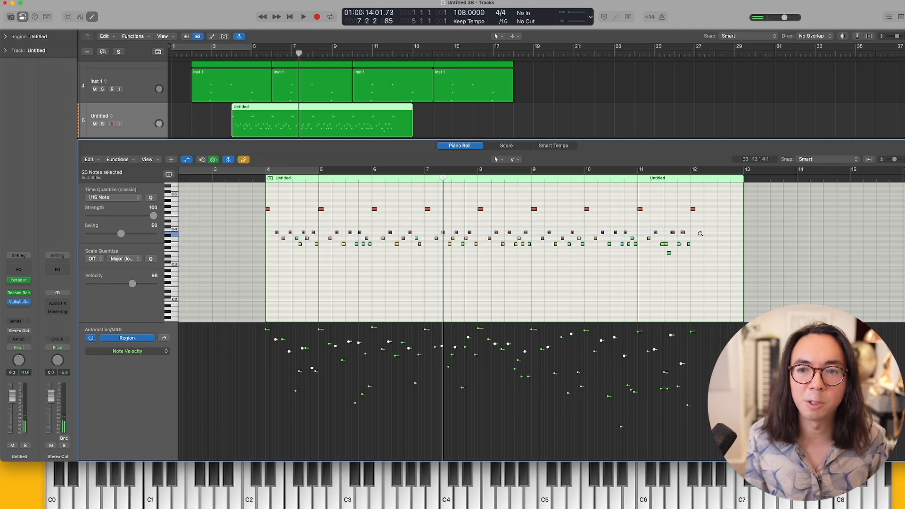
pyautogui.hotkey('alt', 'Up')
pyautogui.hotkey('shift', 'Return')
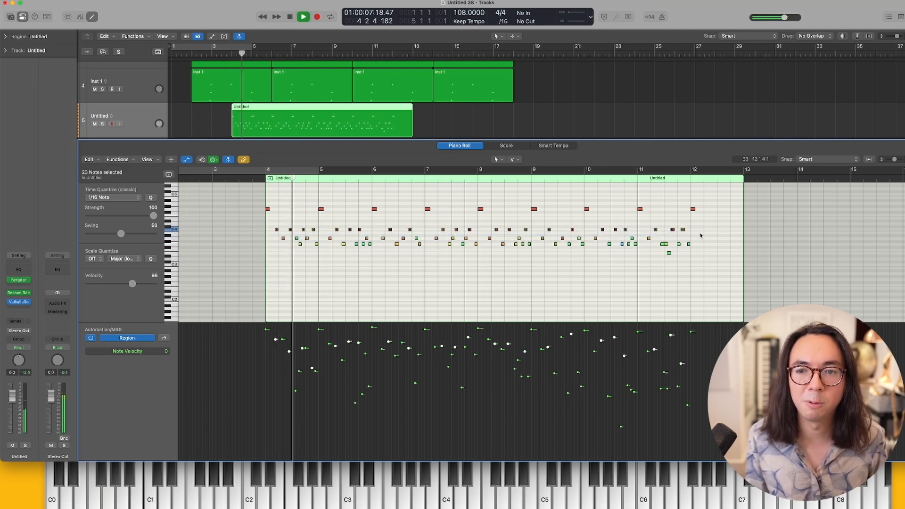
pyautogui.scroll(2, 481, 254)
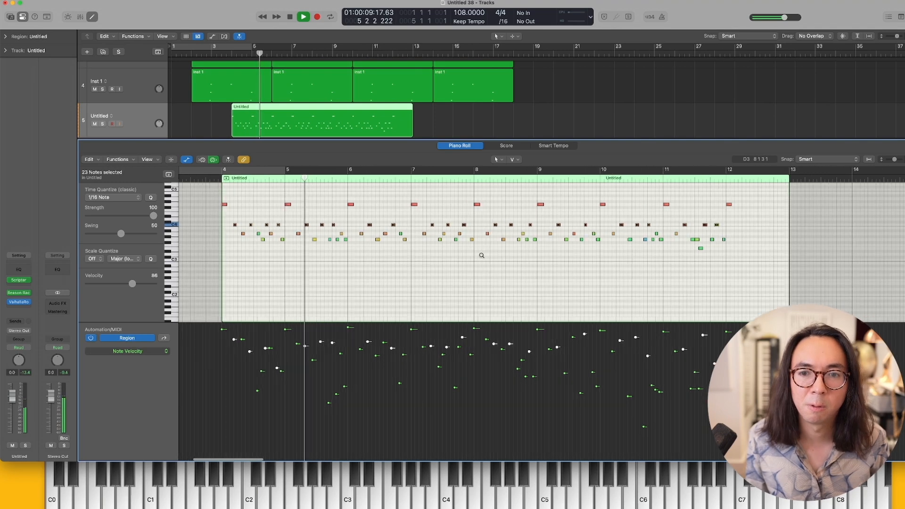
pyautogui.scroll(3, 481, 255)
pyautogui.press('space')
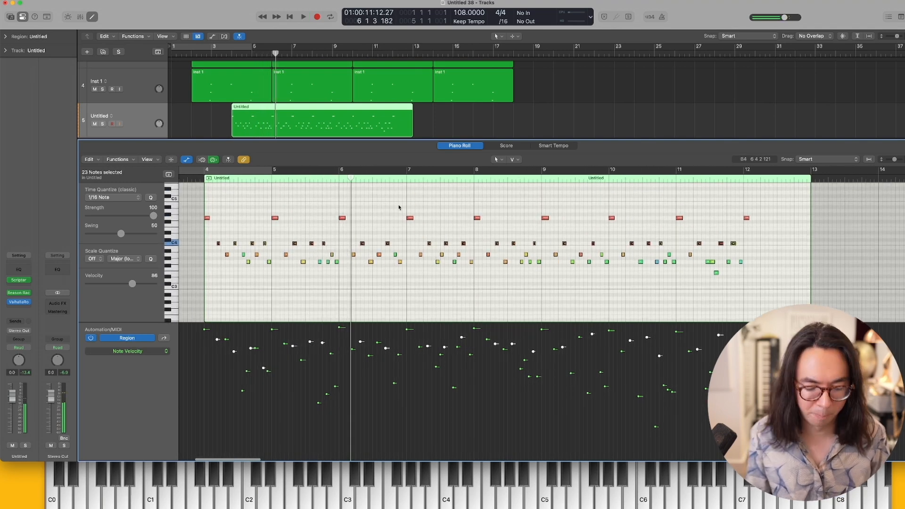
# Close the Piano Roll, duplicate track 5 as a new track, and capture a percussion part played live over the groove as a track 6 region
pyautogui.press('e')
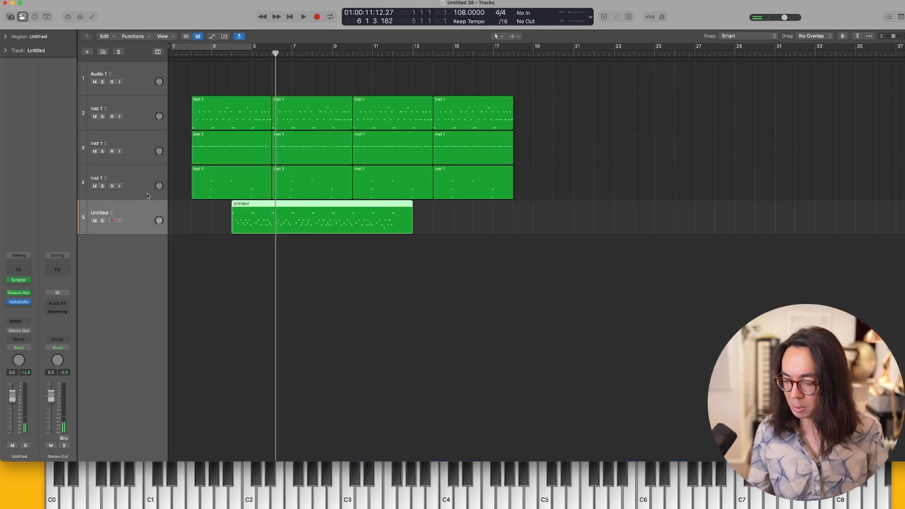
pyautogui.press('super+d')
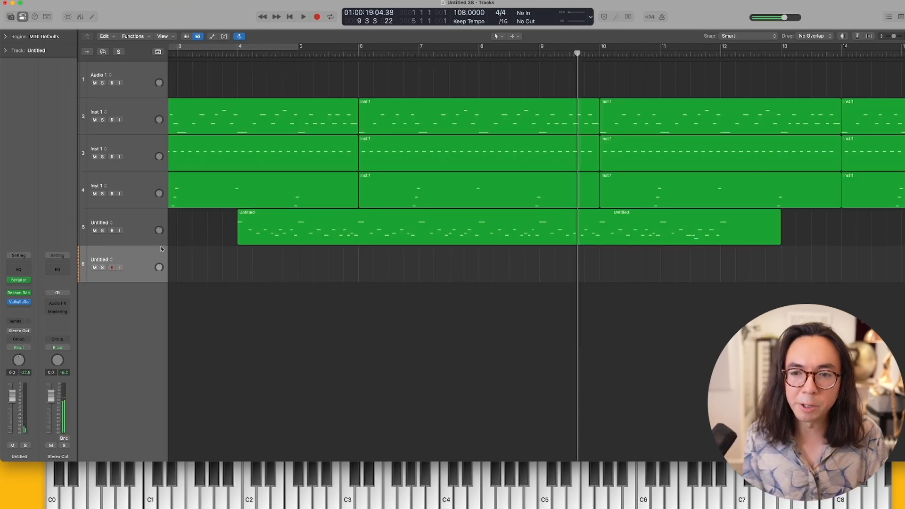
pyautogui.press('space')
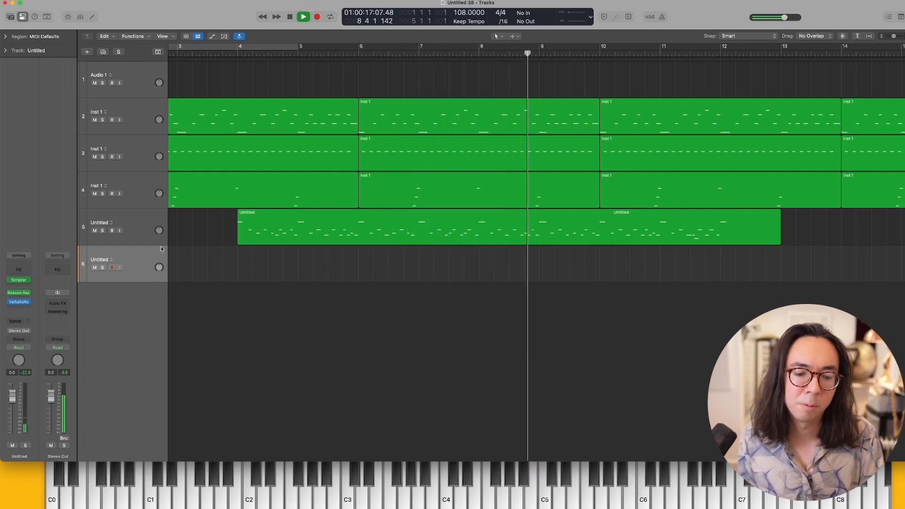
pyautogui.hotkey('shift', 'r')
pyautogui.press('space')
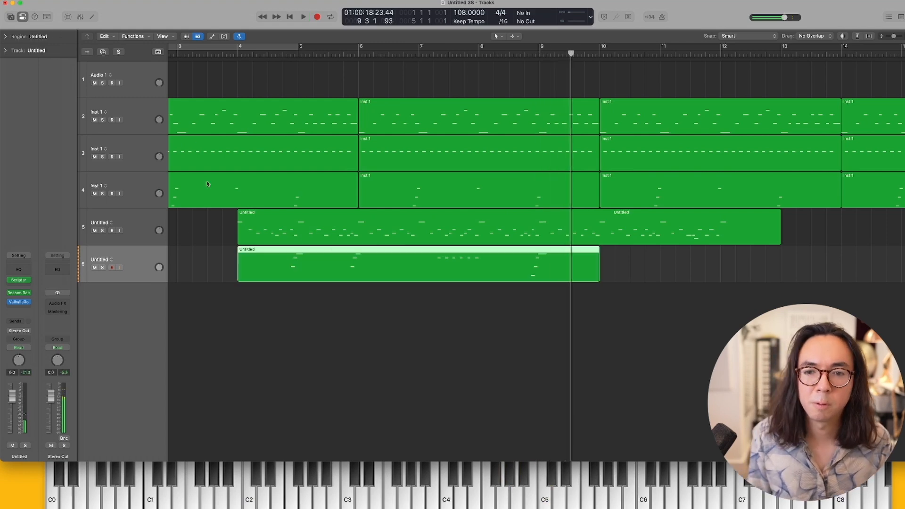
# Open the track 6 region in the Piano Roll and quantize its first three-note group just before bar 5 to 1/16 Triplet (1/24)
pyautogui.doubleClick(331, 268)
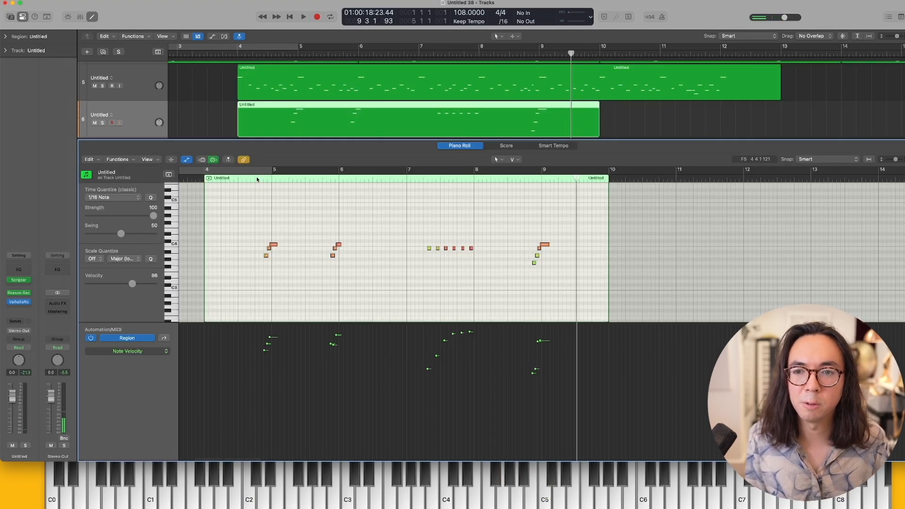
pyautogui.click(256, 179)
pyautogui.press('super+Right')
pyautogui.moveTo(248, 234); pyautogui.dragTo(292, 277)
pyautogui.click(104, 198)
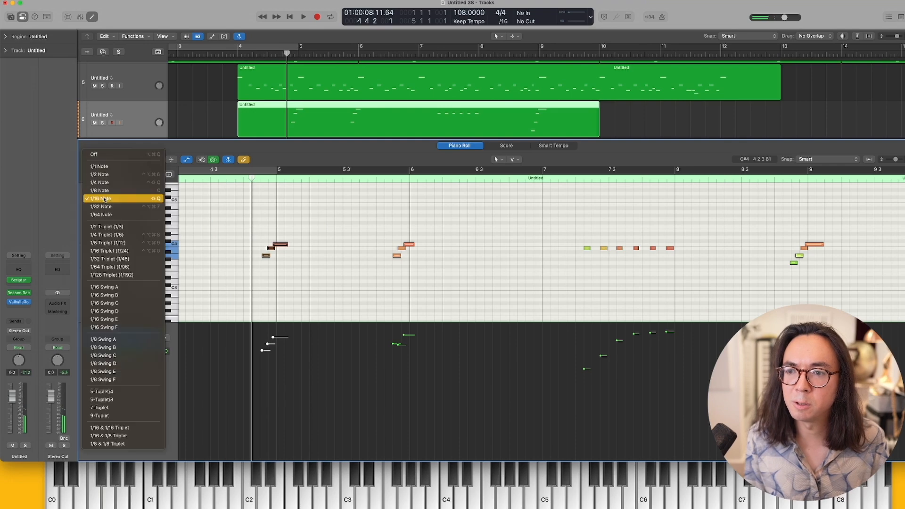
pyautogui.click(106, 251)
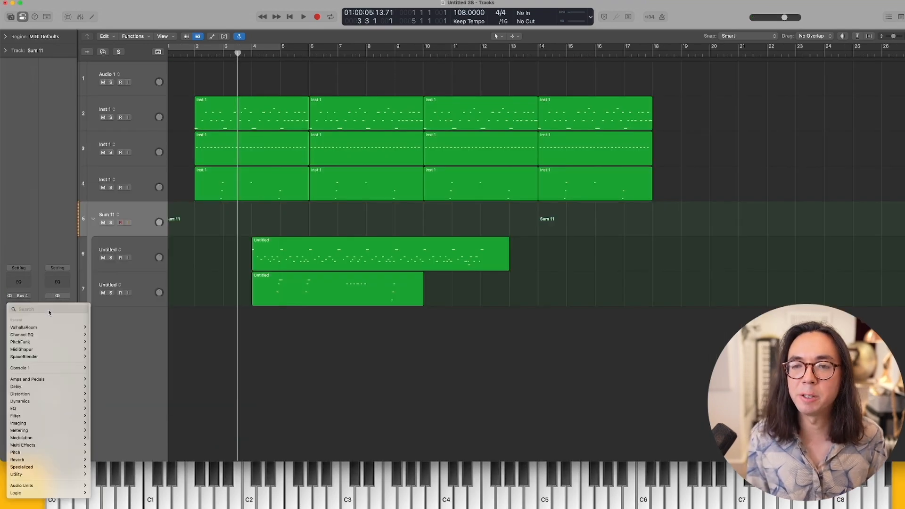
# Insert a stereo Soundtoys EchoBoy on the Sum 11 track stack and listen to its effect from just before bar 4
pyautogui.moveTo(103, 449)
pyautogui.moveTo(164, 375)
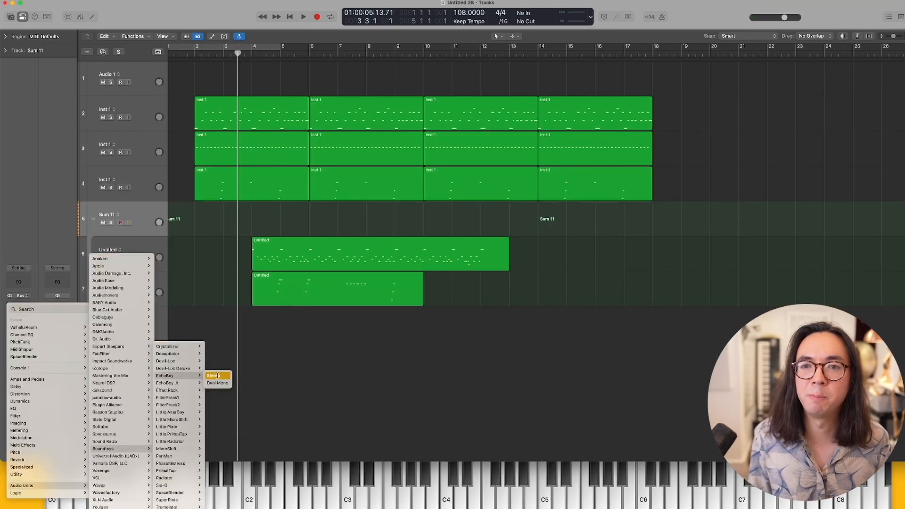
pyautogui.click(213, 375)
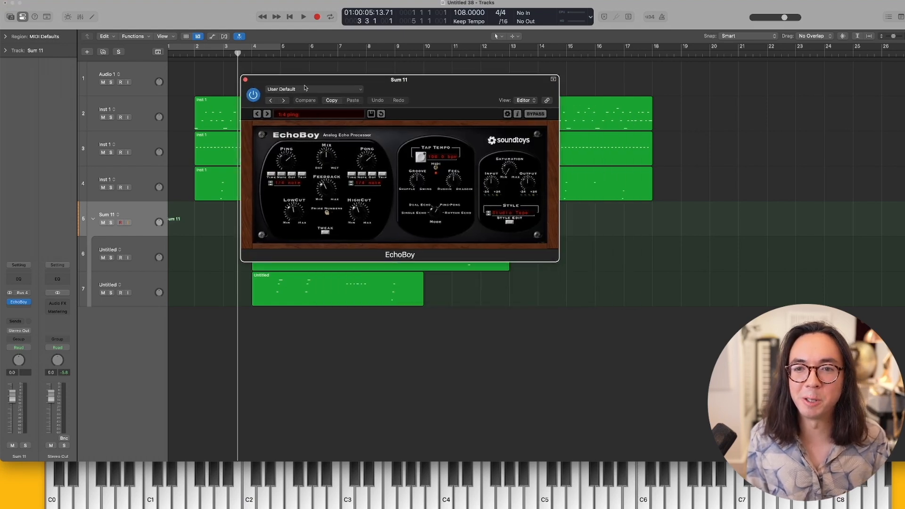
pyautogui.moveTo(295, 78); pyautogui.dragTo(387, 91)
pyautogui.click(242, 51)
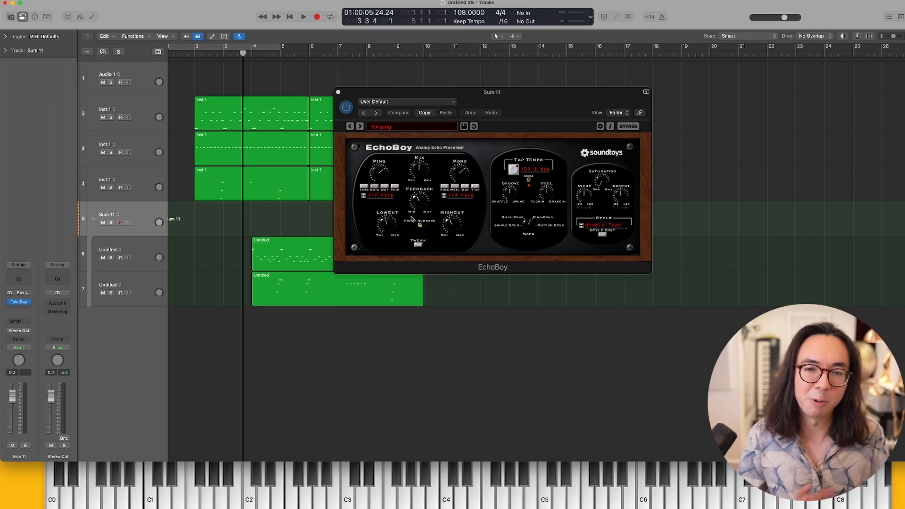
pyautogui.press('space')
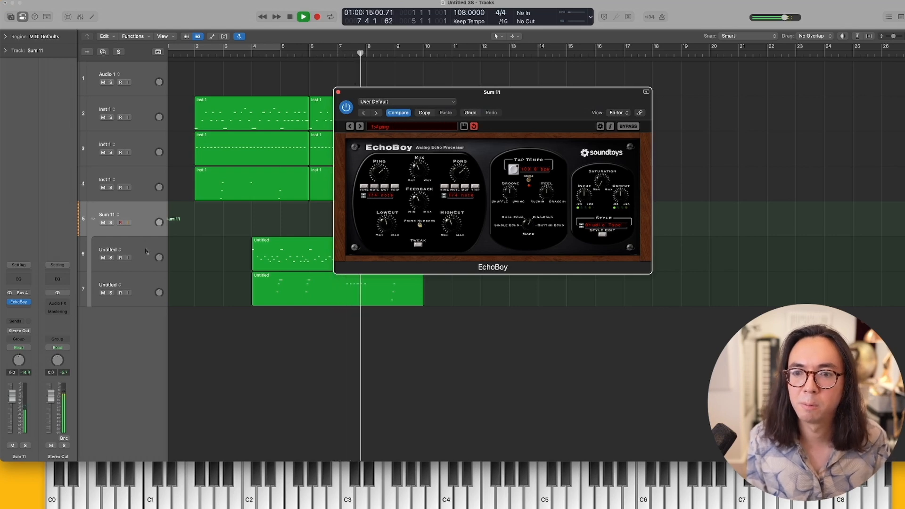
pyautogui.press('space')
# Insert a stereo SpaceBlender after EchoBoy on the Sum 11 stack and close the EchoBoy window
pyautogui.hotkey('ctrl', 'space')
pyautogui.write('space')
pyautogui.press('Return')
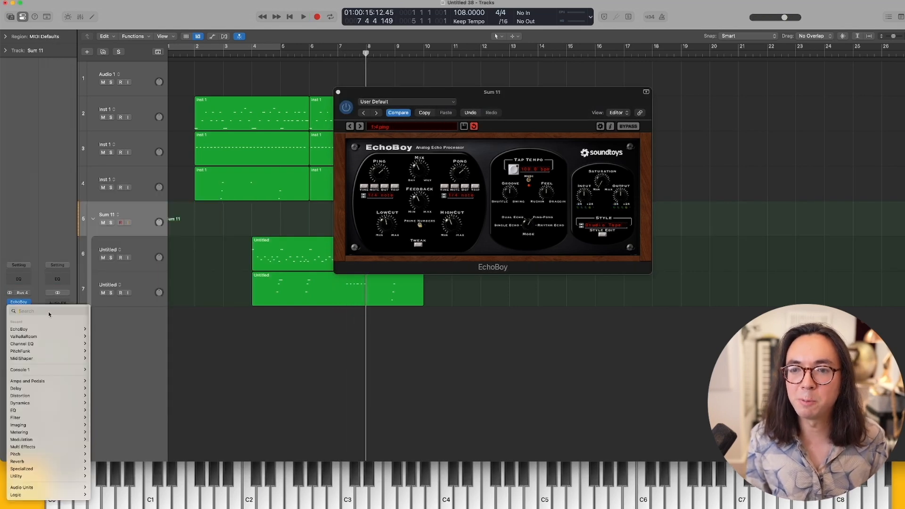
pyautogui.moveTo(22, 487)
pyautogui.moveTo(111, 448)
pyautogui.moveTo(178, 493)
pyautogui.click(221, 493)
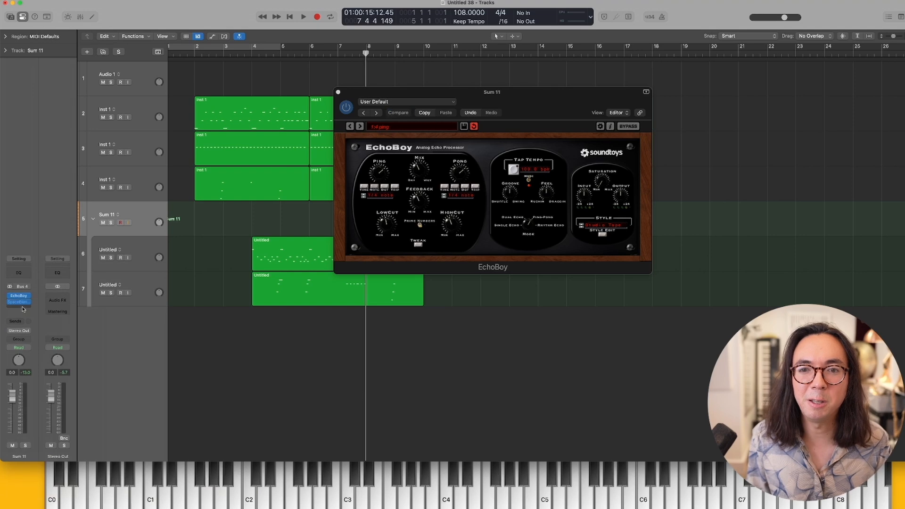
pyautogui.click(338, 93)
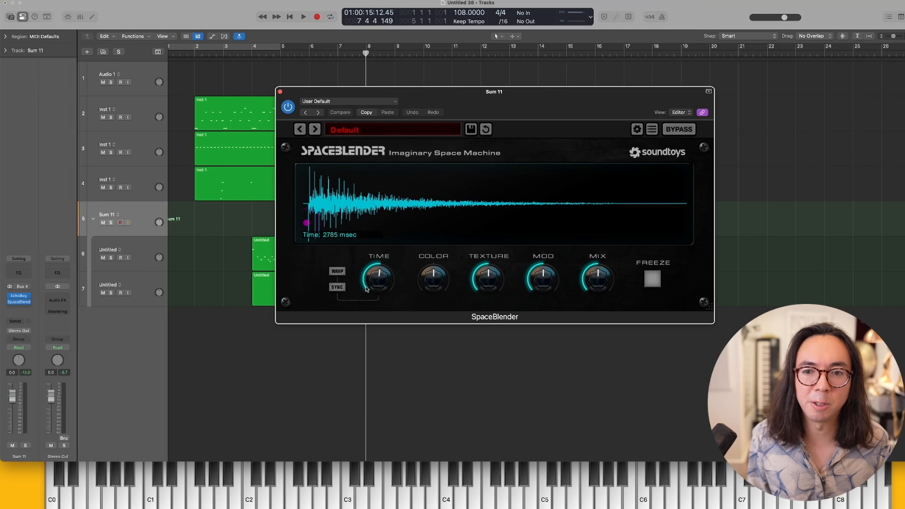
# Shorten SpaceBlender's Time to about 1378 msec and lower its Mix while listening from just before bar 4
pyautogui.moveTo(365, 297); pyautogui.dragTo(365, 299)
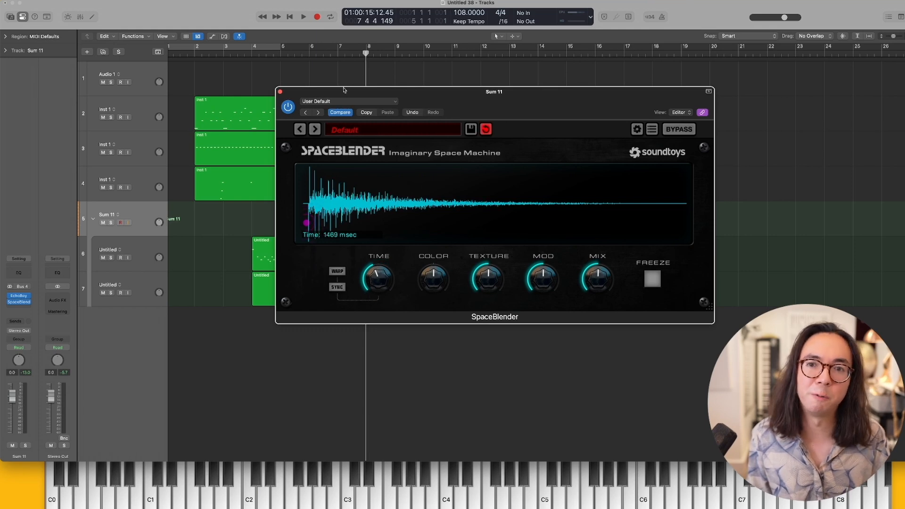
pyautogui.moveTo(344, 90); pyautogui.dragTo(450, 108)
pyautogui.click(244, 55)
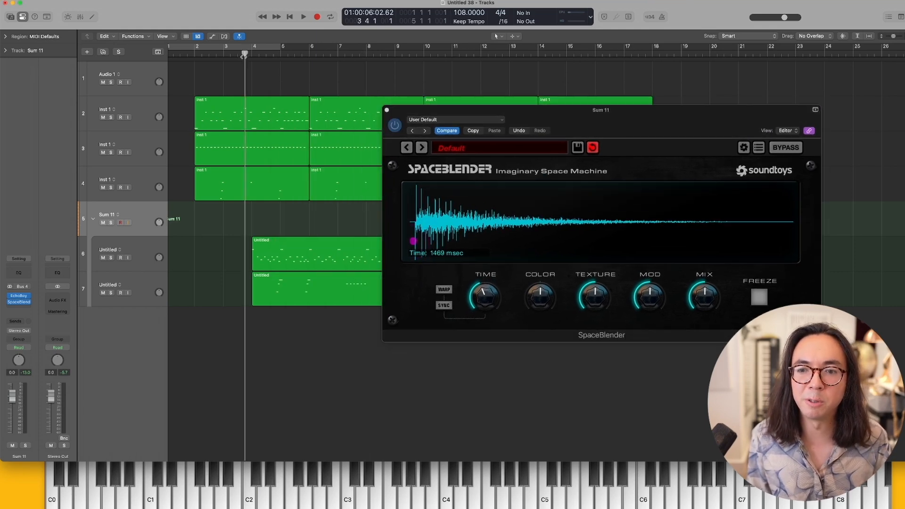
pyautogui.press('space')
pyautogui.click(579, 291)
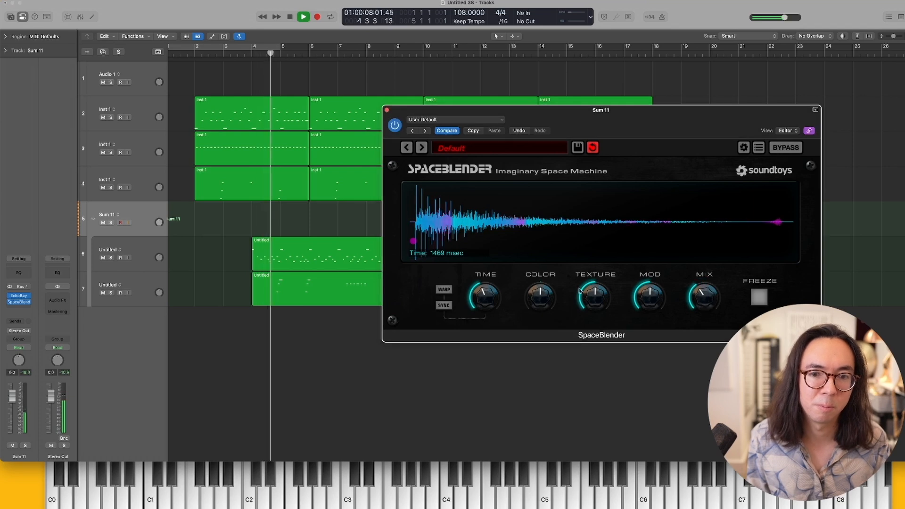
pyautogui.moveTo(486, 300)
pyautogui.mouseDown()
pyautogui.moveTo(487, 293)
pyautogui.moveTo(486, 306)
pyautogui.mouseUp()
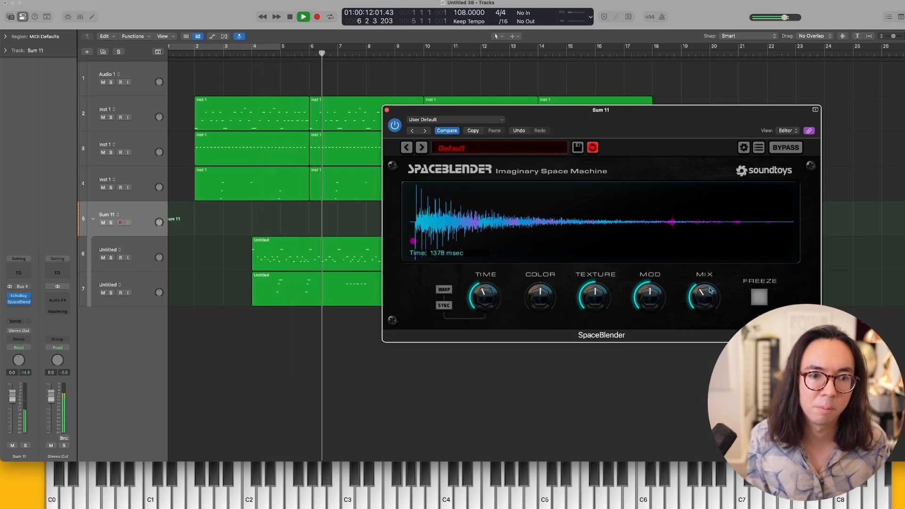
pyautogui.press('space')
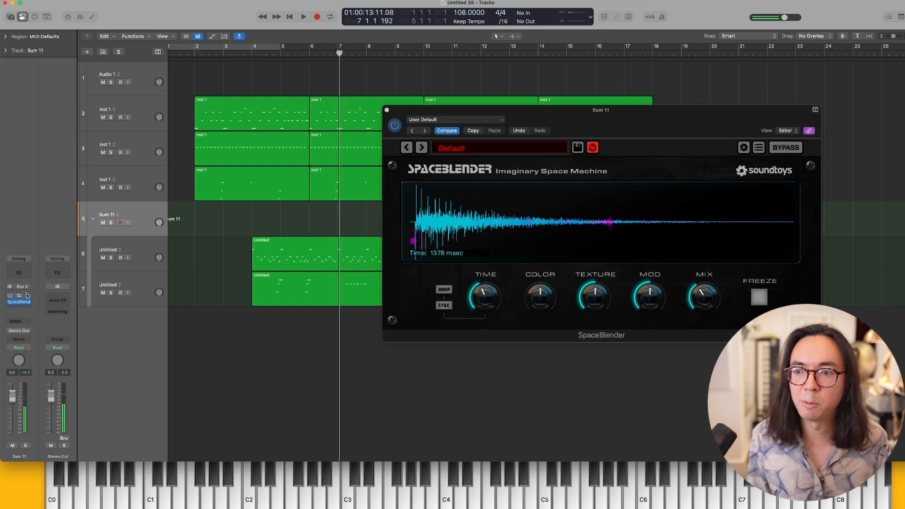
pyautogui.press('space')
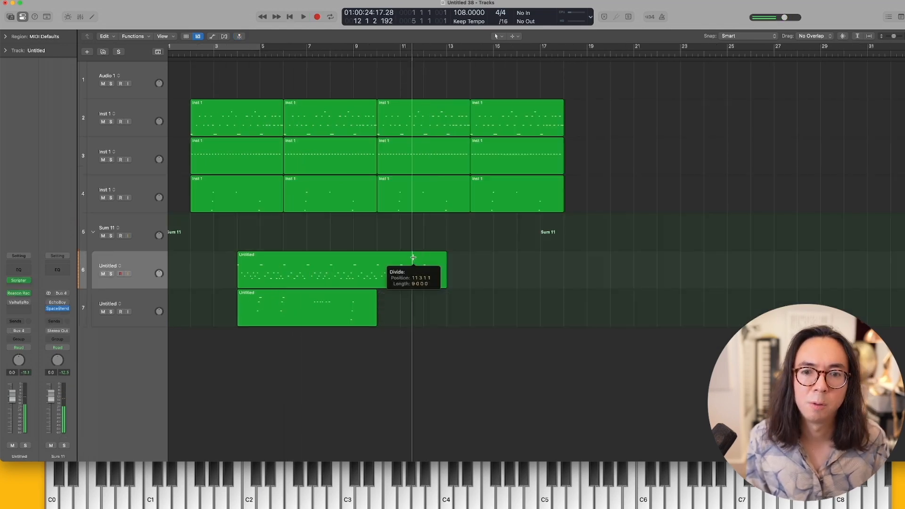
# Divide the track 6 region at position 11 3 1 1, splitting the crossing notes, and delete the remainder after the cut
pyautogui.press('super+t')
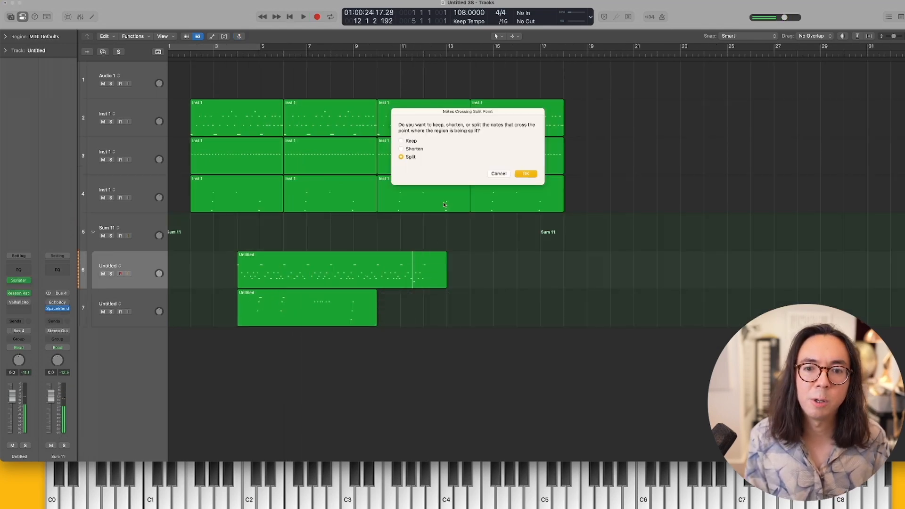
pyautogui.press('Return')
pyautogui.click(428, 268)
pyautogui.press('Delete')
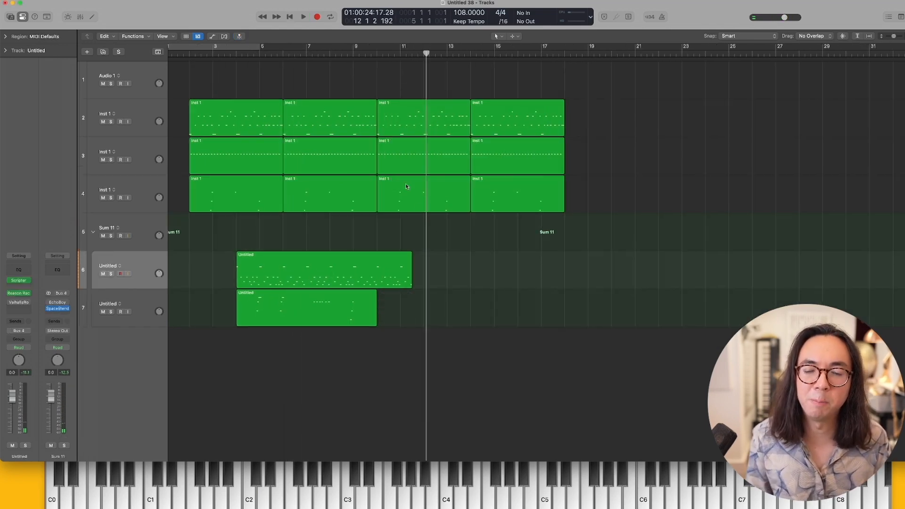
# Play the arrangement toward bar 12 while performing a rising fill, and capture it into the end of the track 6 region
pyautogui.scroll(3, 387, 58)
pyautogui.click(388, 55)
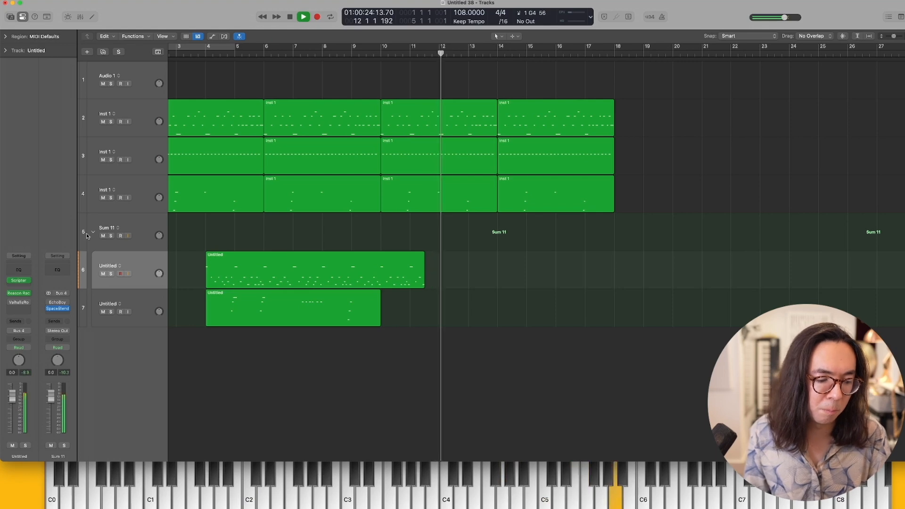
pyautogui.hotkey('shift', 'r')
pyautogui.press('space')
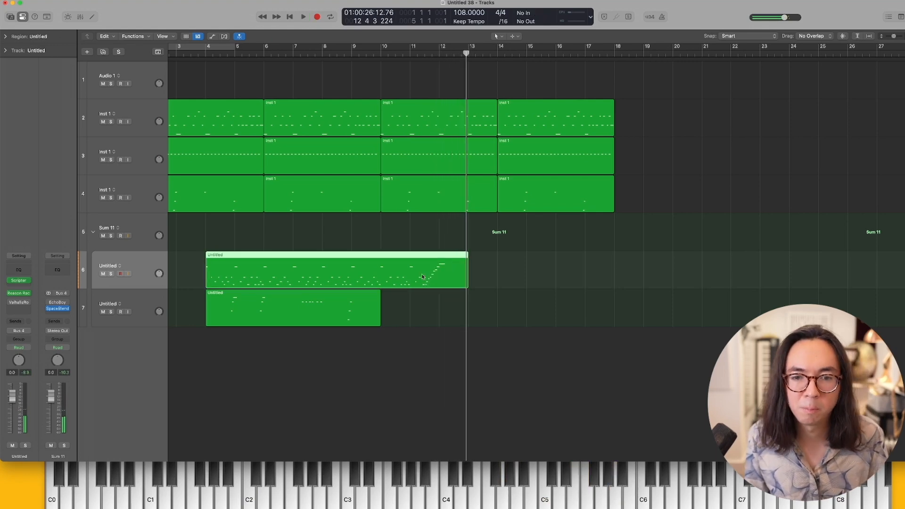
# Open the extended track 6 region in the Piano Roll and select the ascending run of notes leading into bar 12
pyautogui.doubleClick(423, 277)
pyautogui.moveTo(528, 259); pyautogui.dragTo(693, 194)
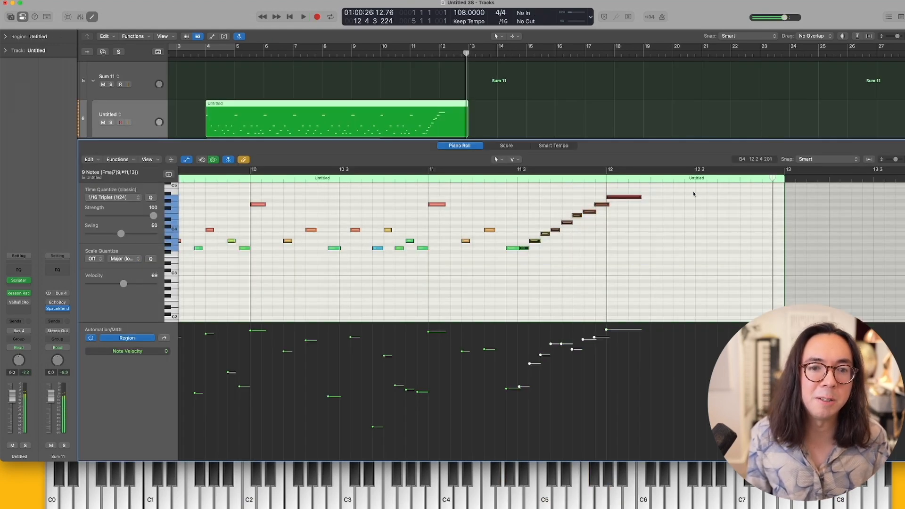
pyautogui.moveTo(507, 237); pyautogui.dragTo(523, 252)
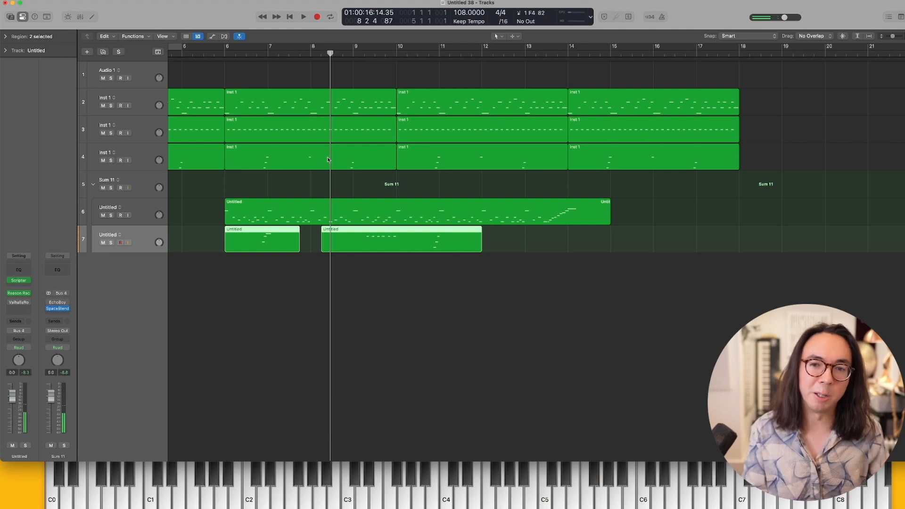
# Duplicate track 7 as a new track with the same settings beneath it
pyautogui.press('super+d')
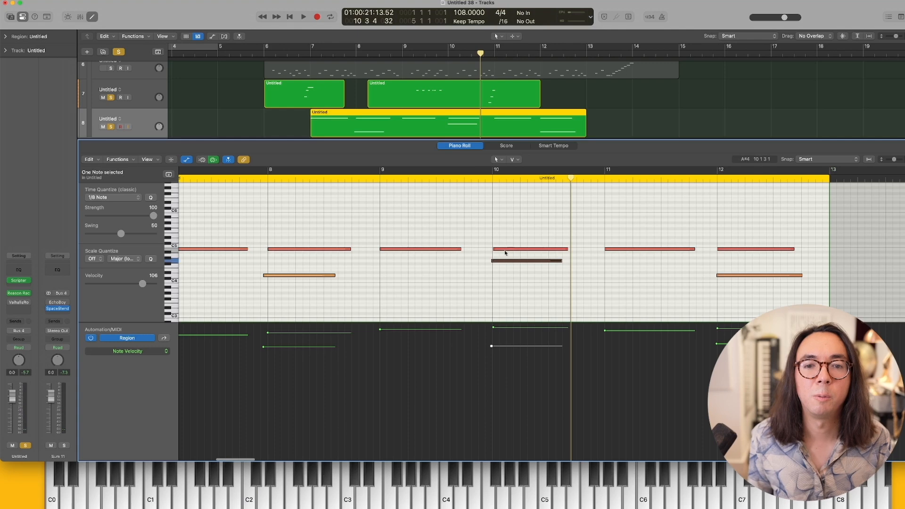
# Examine the two overlapping notes at bar 10 of the track 8 region, selecting the lower one and listening from just before the bar
pyautogui.hscroll(1, 505, 236)
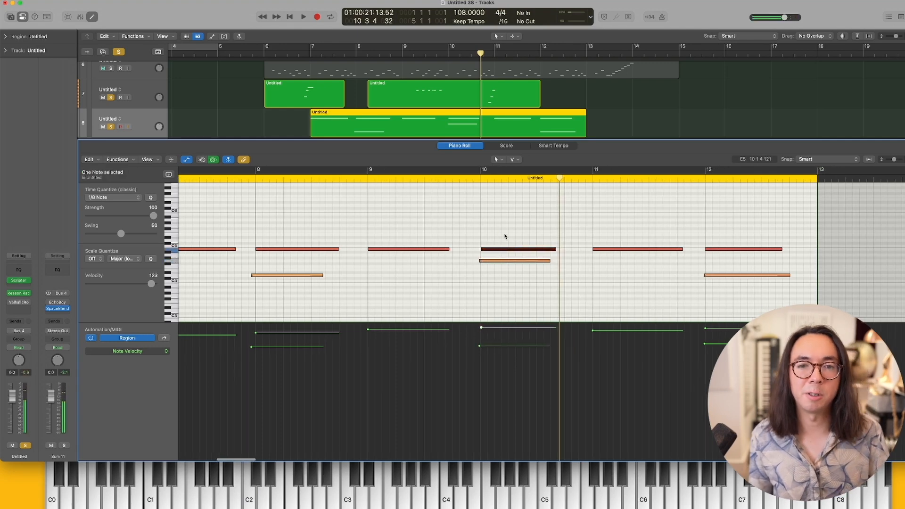
pyautogui.click(467, 178)
pyautogui.press('super+Right')
pyautogui.press('super+Right')
pyautogui.press('super+Right')
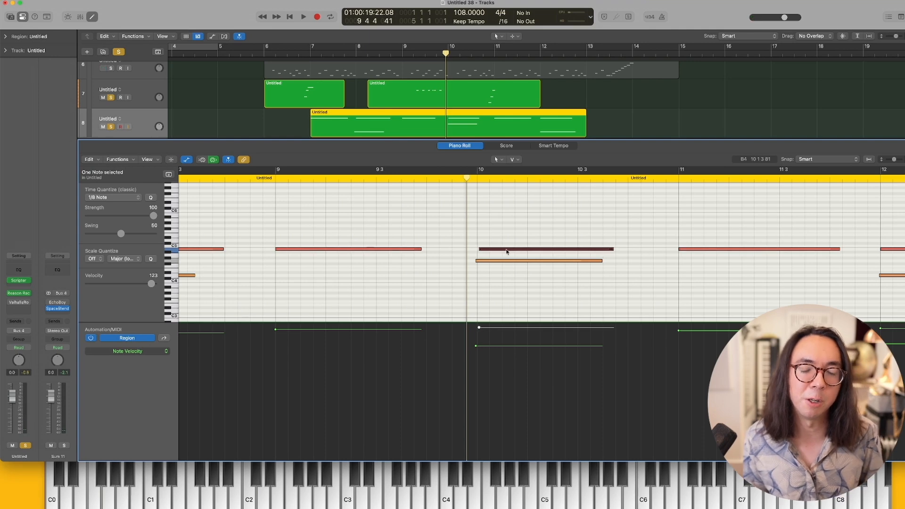
pyautogui.click(506, 260)
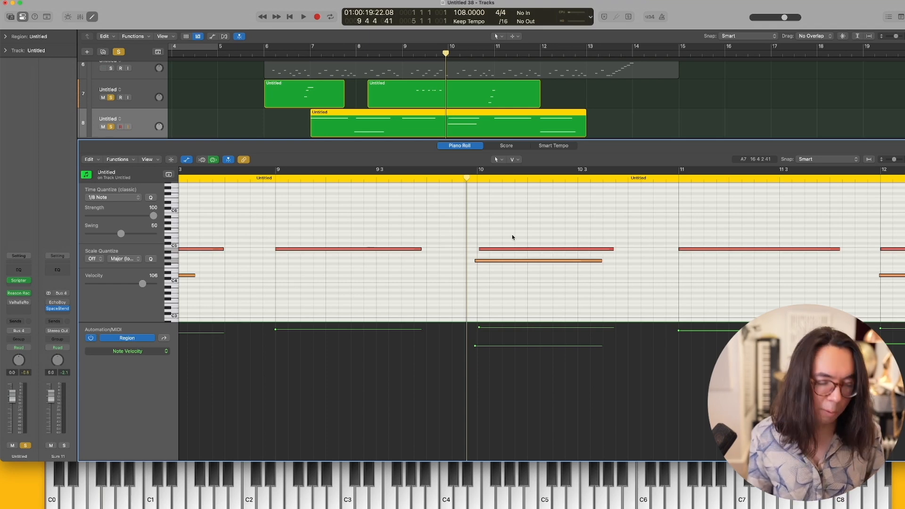
pyautogui.click(512, 259)
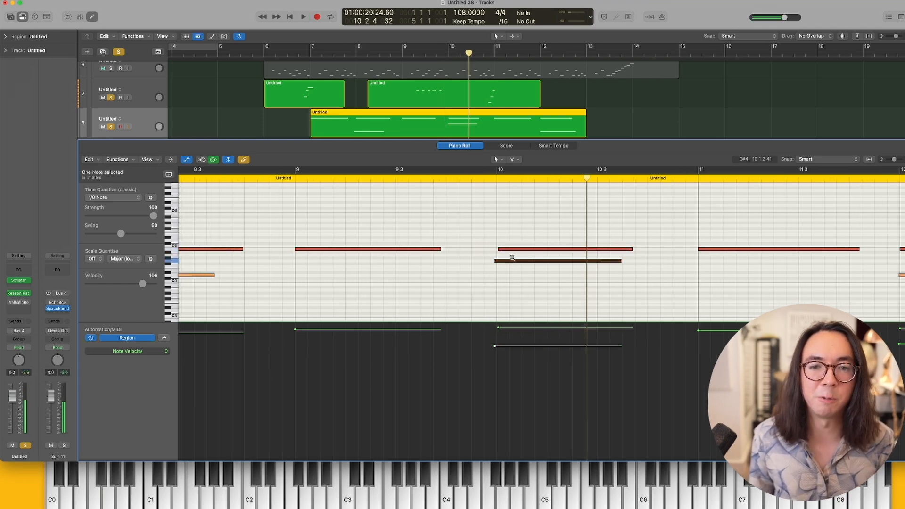
pyautogui.press('space')
pyautogui.press('space')
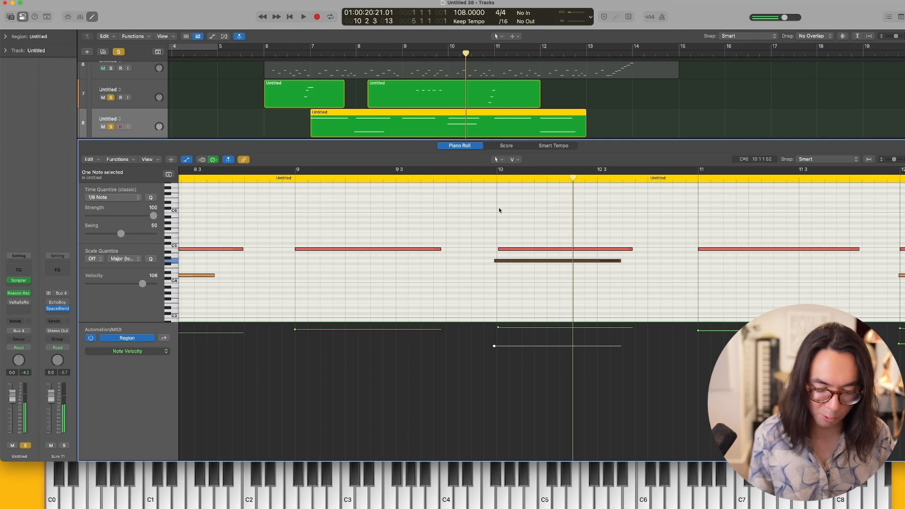
# Close the Piano Roll and return to an overview of the whole arrangement
pyautogui.press('p')
pyautogui.click(296, 56)
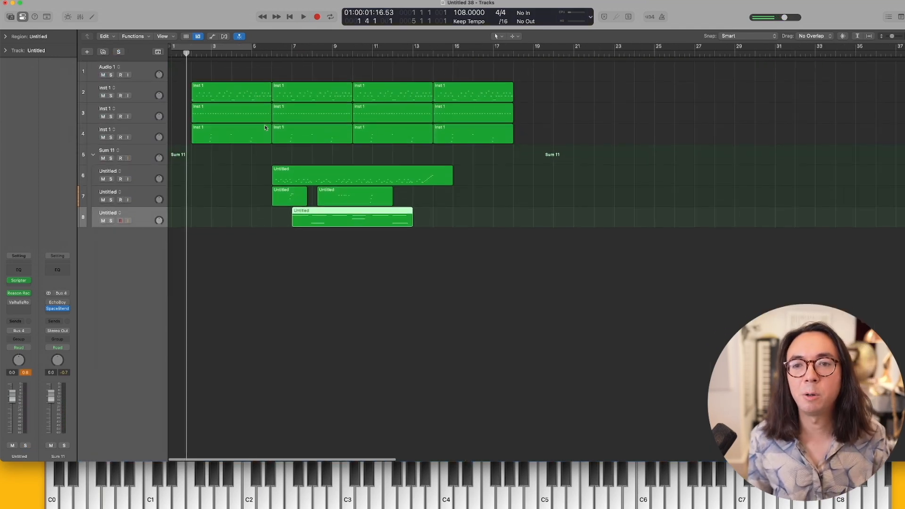
pyautogui.scroll(3, 271, 122)
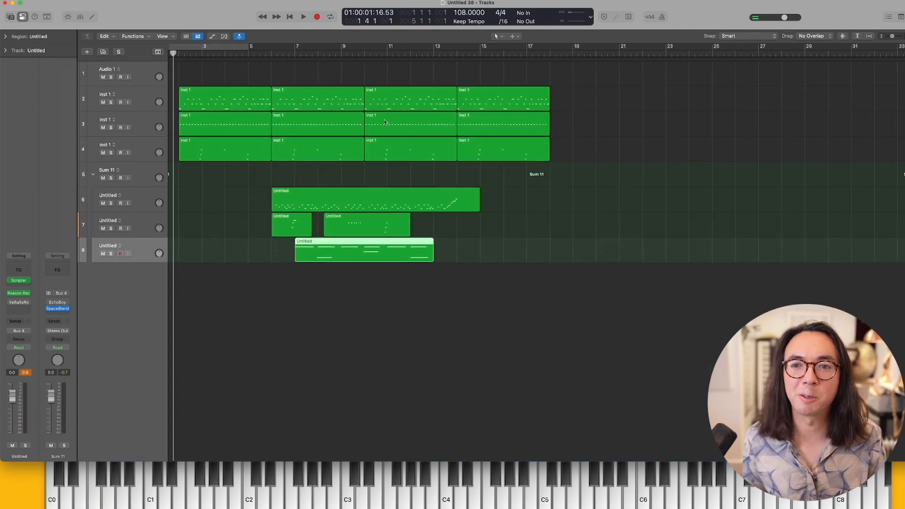
pyautogui.scroll(2, 300, 109)
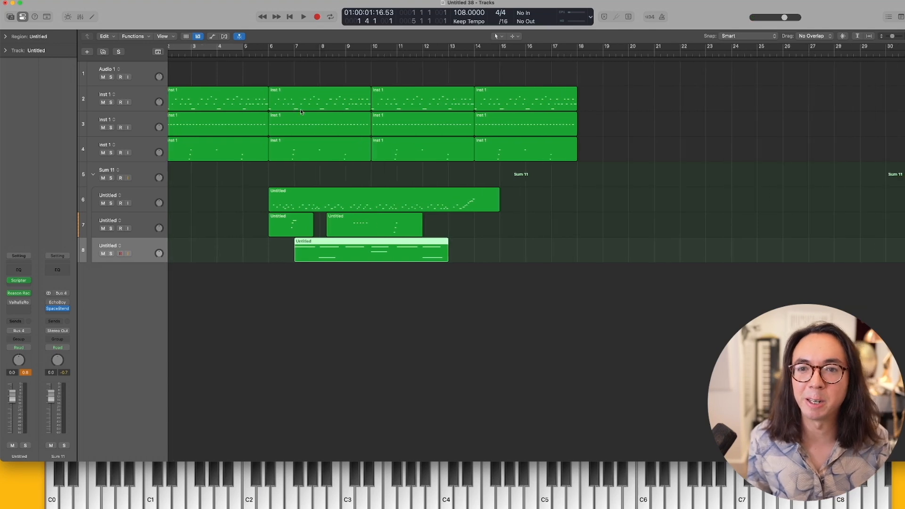
# Play the whole arrangement from just before bar 5 to hear how all the percussion layers work together
pyautogui.hscroll(-1, 300, 109)
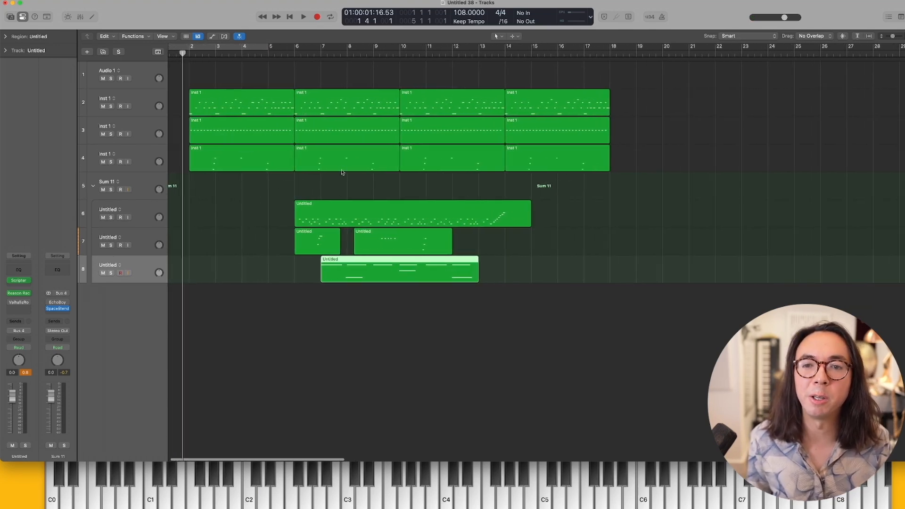
pyautogui.moveTo(324, 182); pyautogui.dragTo(561, 161)
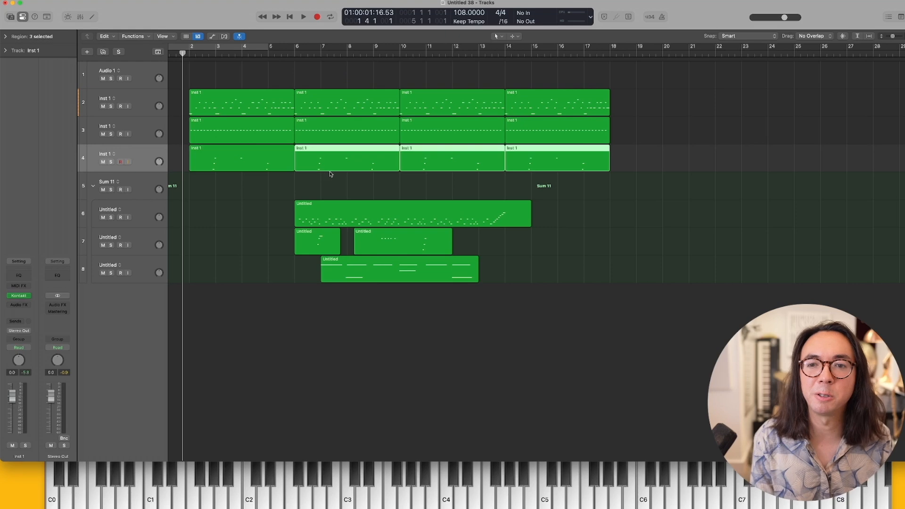
pyautogui.scroll(3, 330, 174)
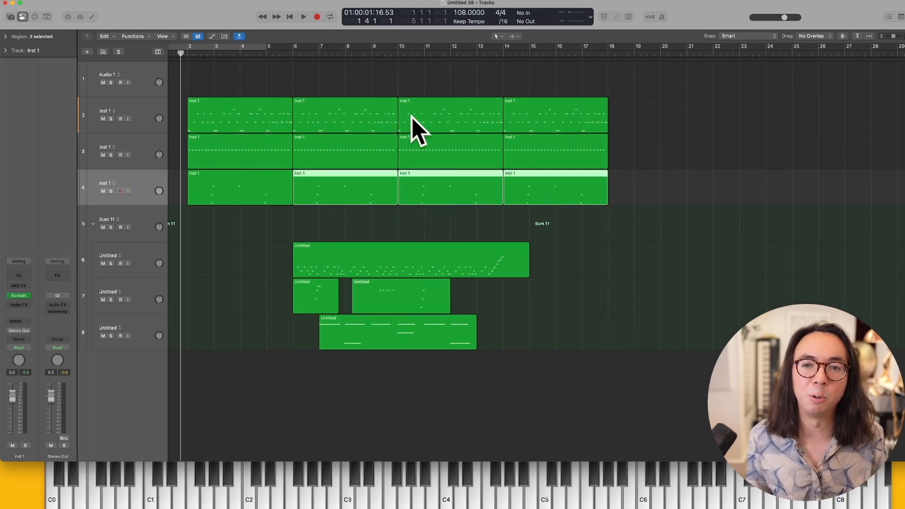
pyautogui.scroll(4, 443, 130)
pyautogui.scroll(-5, 464, 134)
pyautogui.click(254, 55)
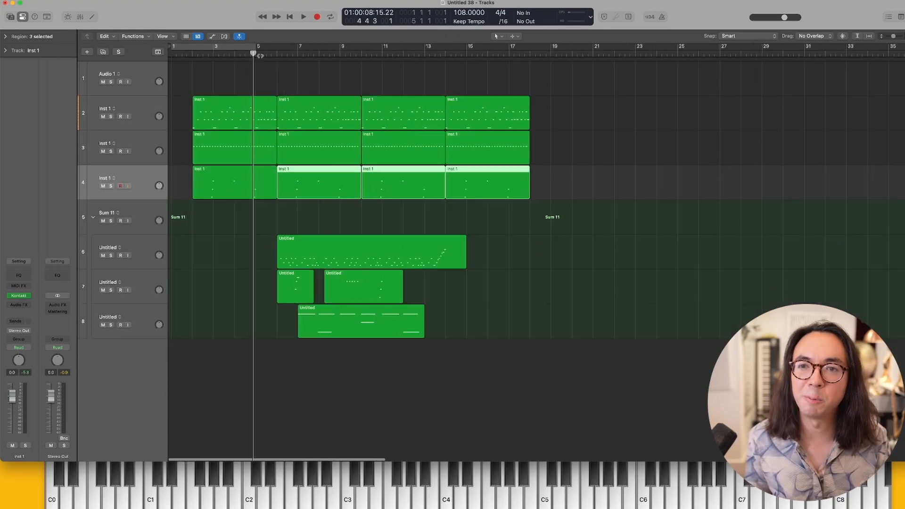
pyautogui.scroll(-5, 284, 63)
pyautogui.scroll(4, 284, 64)
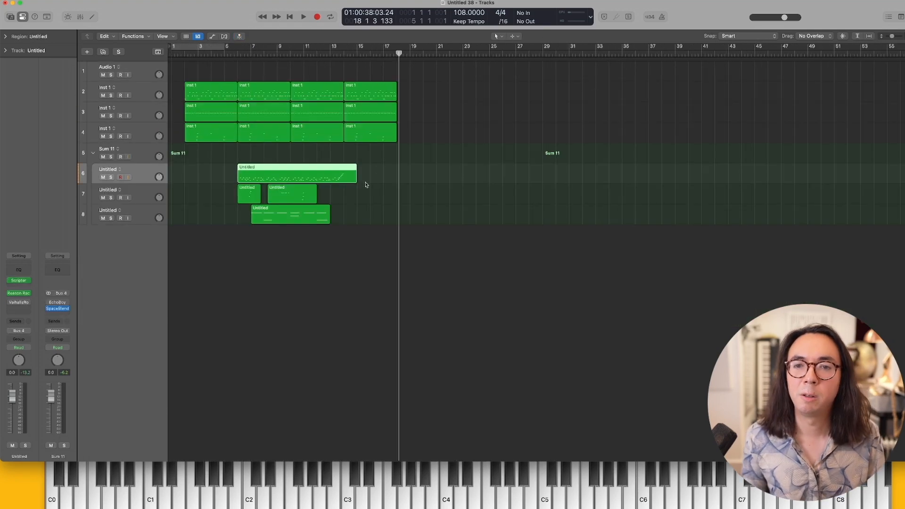
# Delete the last region on each of tracks 2, 3 and 4, starting at bar 14
pyautogui.moveTo(374, 170); pyautogui.dragTo(382, 101)
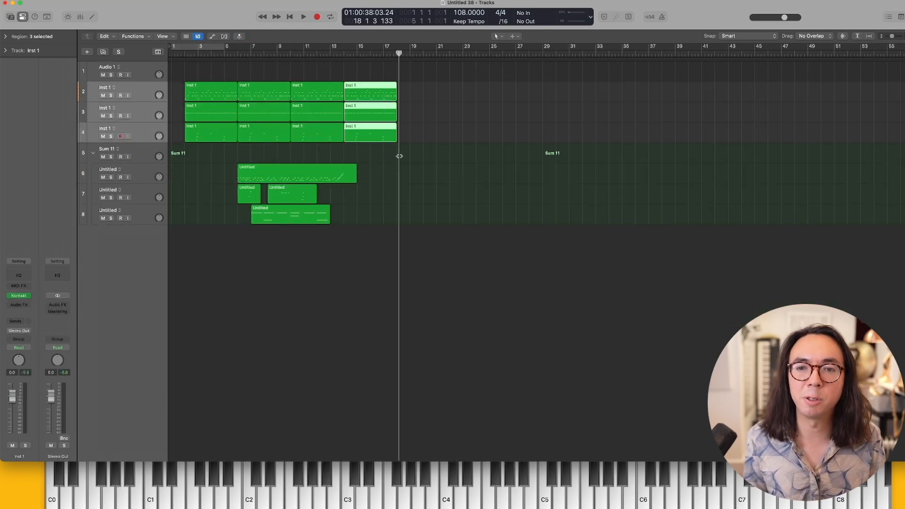
pyautogui.scroll(3, 399, 156)
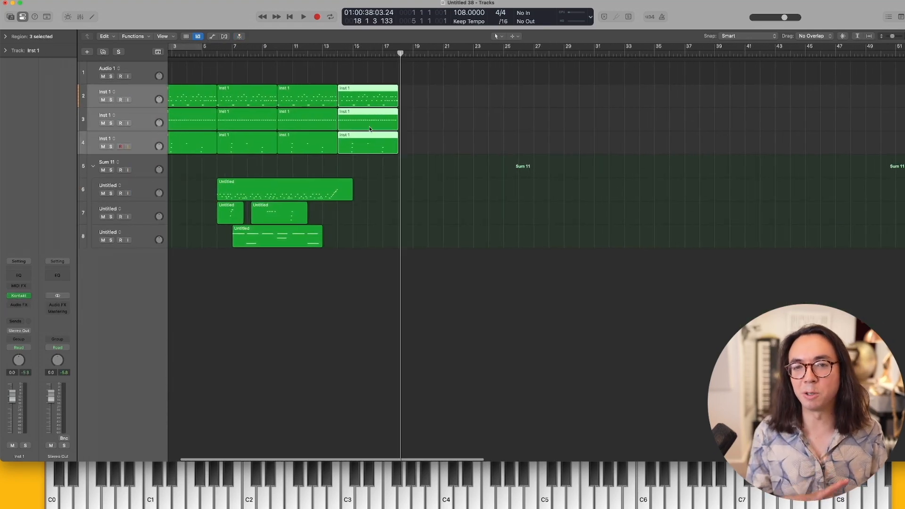
pyautogui.click(331, 53)
pyautogui.scroll(5, 331, 52)
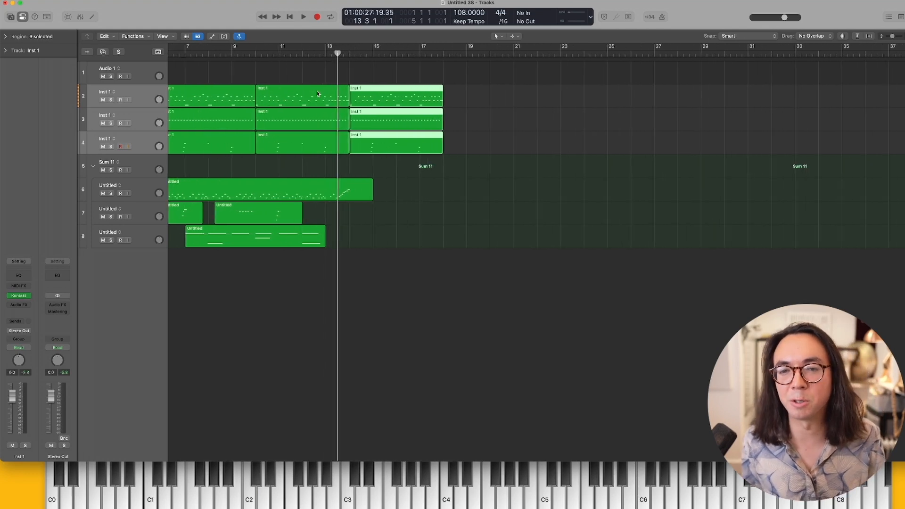
pyautogui.press('Delete')
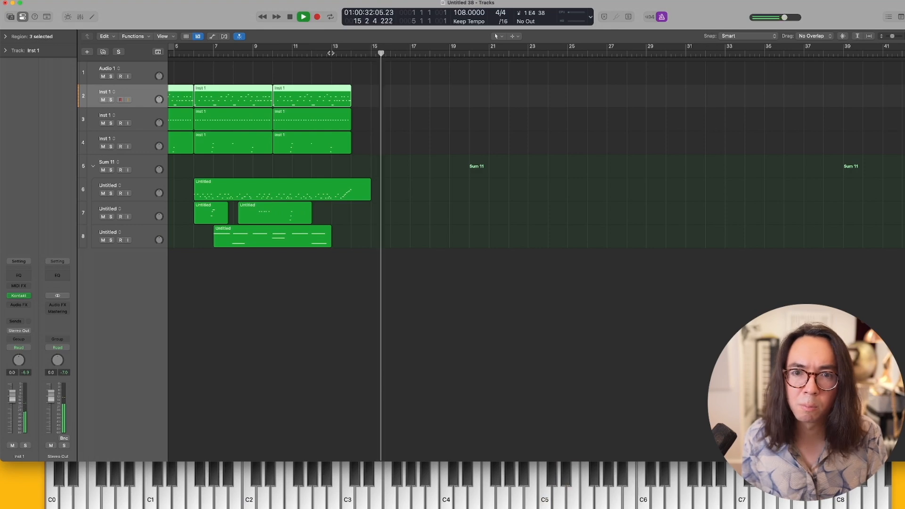
# Capture the performance just played as a new region at bar 14 of track 2 and open it in the Piano Roll
pyautogui.hotkey('shift', 'r')
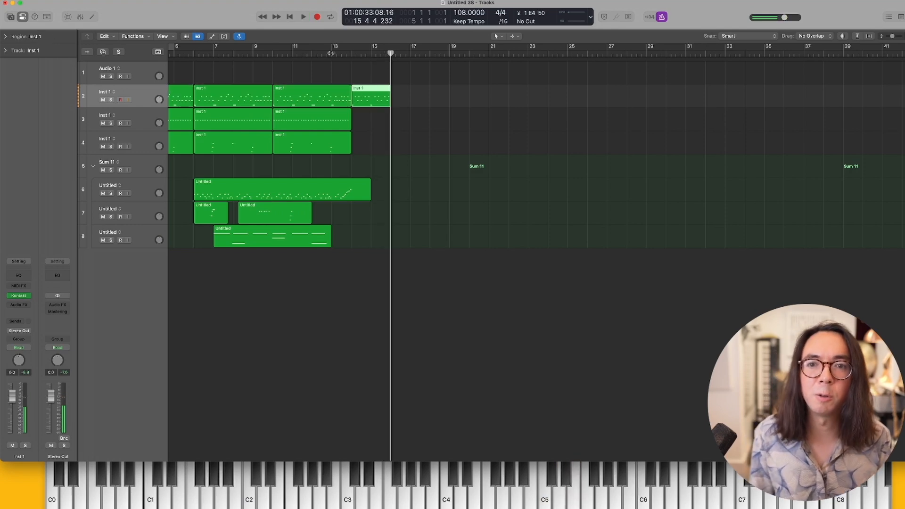
pyautogui.click(412, 110)
pyautogui.doubleClick(373, 97)
# Quantize all notes of the captured region to 1/16 notes and listen to the phrase from just before bar 14
pyautogui.press('super+a')
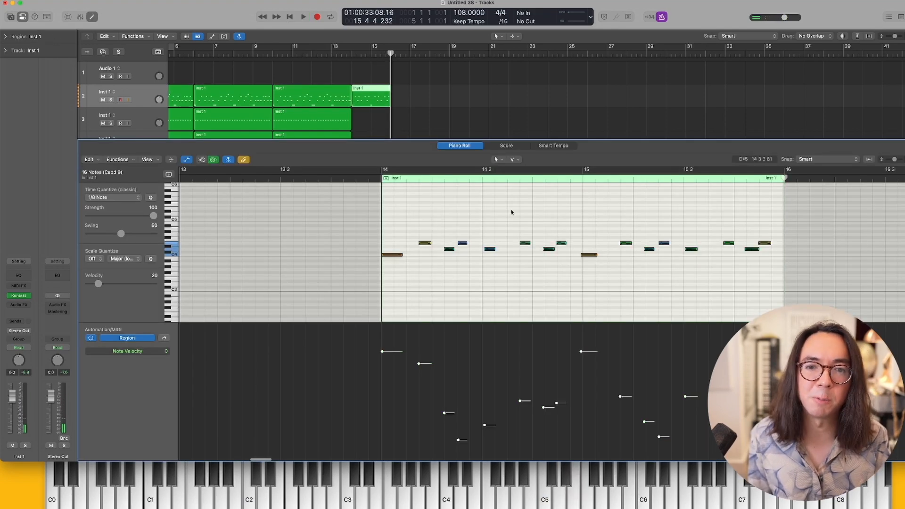
pyautogui.press('q')
pyautogui.press('super+z')
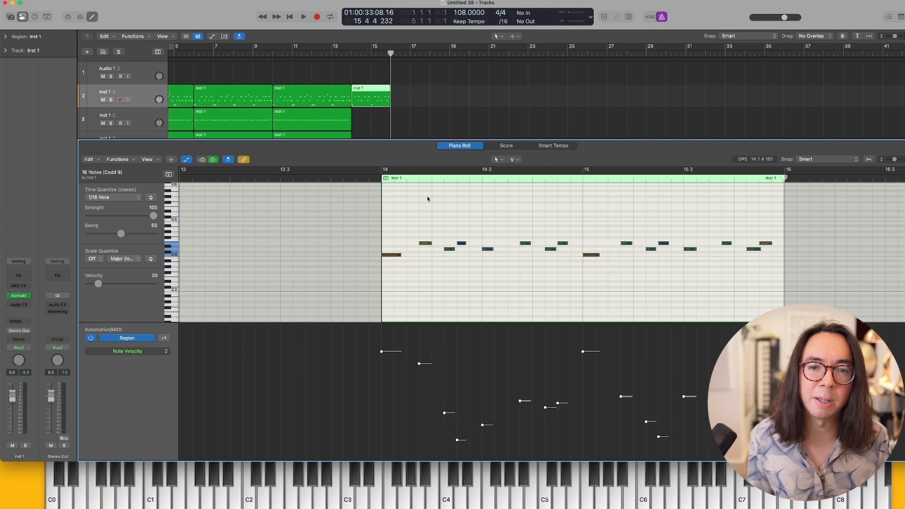
pyautogui.click(375, 179)
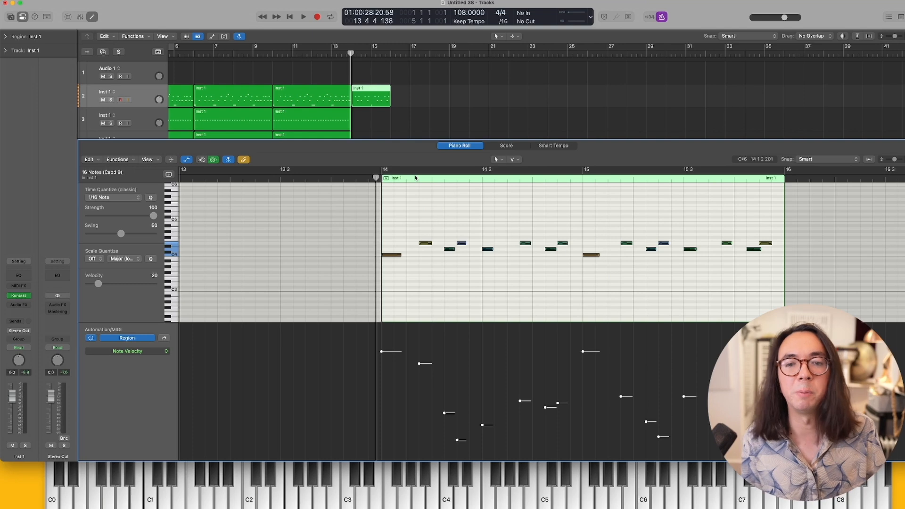
pyautogui.press('space')
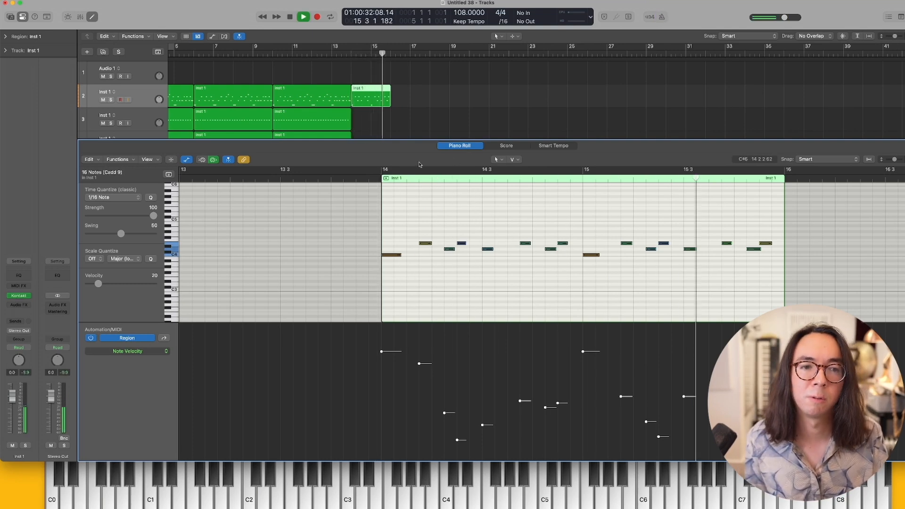
pyautogui.press('space')
# Repeat the two-bar track 2 region at bar 14 four times
pyautogui.moveTo(431, 117); pyautogui.dragTo(387, 98)
pyautogui.press('super+r')
pyautogui.press('super+r')
pyautogui.press('super+r')
pyautogui.press('super+r')
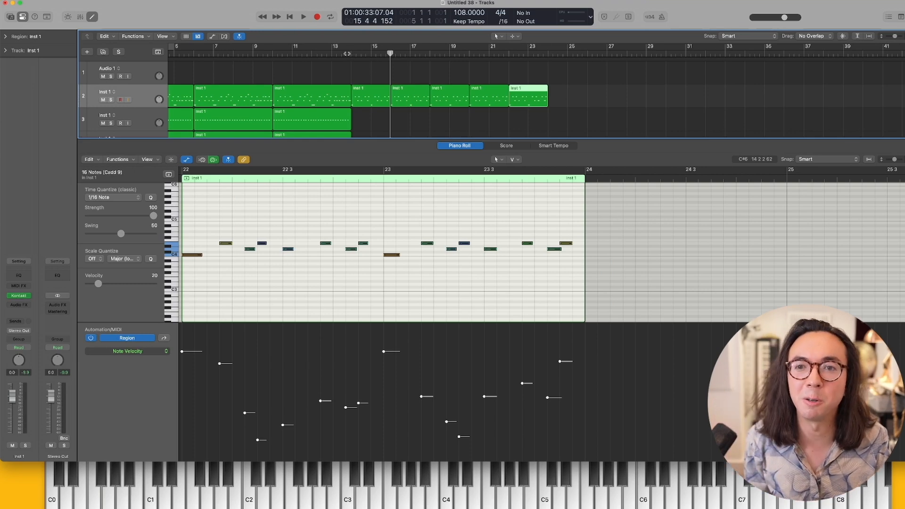
# Split the track 2 region halfway through bar 14 and delete all regions after the split
pyautogui.click(346, 53)
pyautogui.scroll(5, 345, 89)
pyautogui.keyDown('super'); pyautogui.doubleClick(343, 91); pyautogui.keyUp('super')
pyautogui.click(366, 98)
pyautogui.hotkey('shift', 'f')
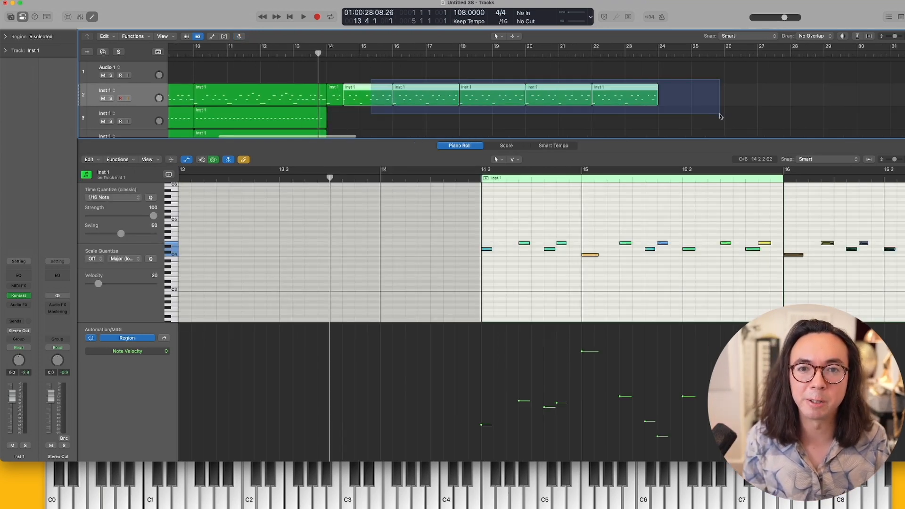
pyautogui.press('Delete')
# Repeat the remaining half-bar region at bar 14 of track 2 four times
pyautogui.click(335, 101)
pyautogui.press('super+r')
pyautogui.press('super+r')
pyautogui.press('super+r')
pyautogui.press('super+r')
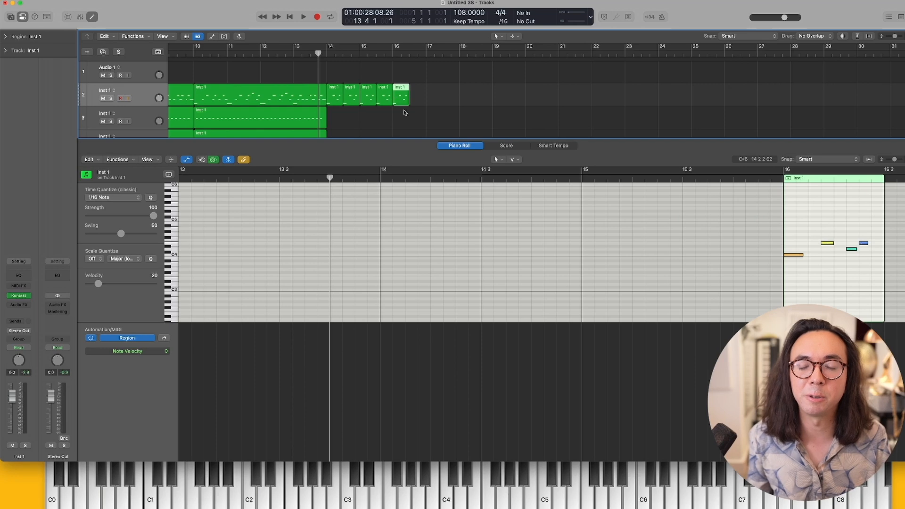
# Undo the repeats, deletion and split to bring back the single two-bar region at bar 14
pyautogui.press('super+z')
pyautogui.press('super+z')
pyautogui.press('super+z')
pyautogui.press('super+z')
pyautogui.press('super+z')
pyautogui.press('super+z')
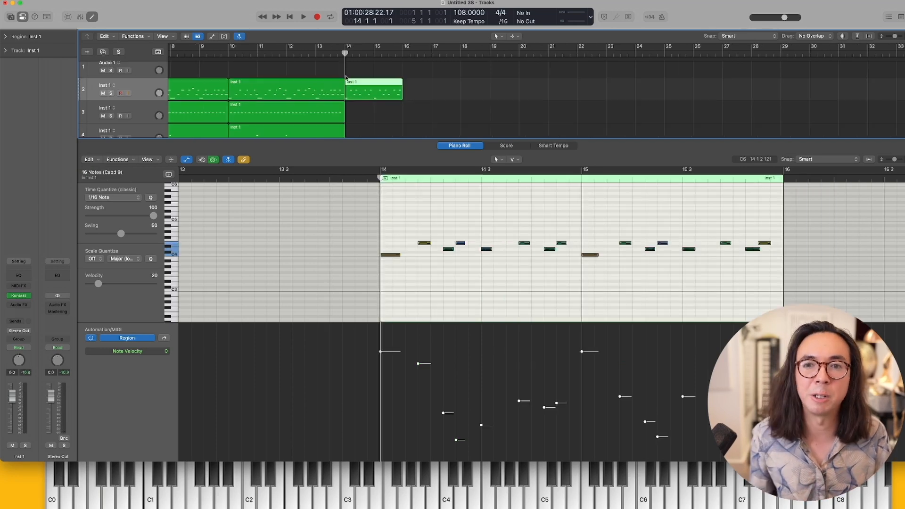
# Lower the velocity of the second note in the bar 14 phrase to 66 and play the phrase from its start
pyautogui.press('space')
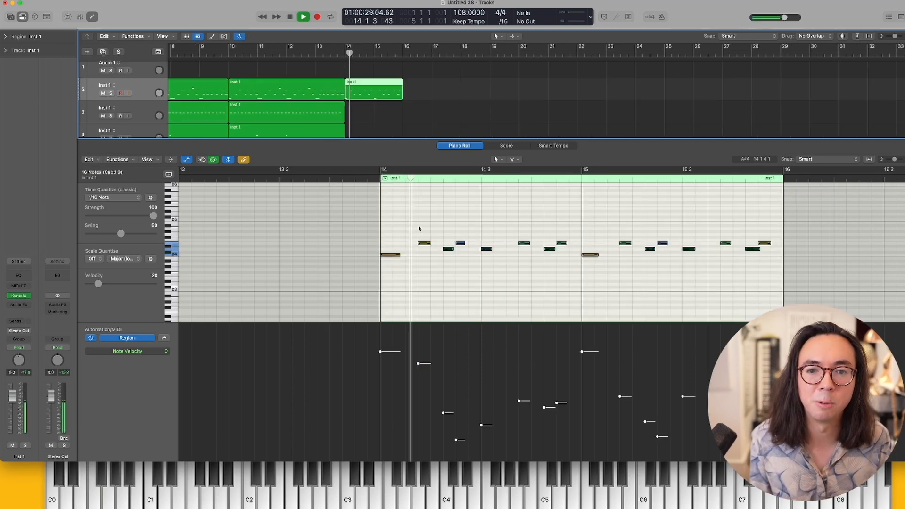
pyautogui.click(424, 242)
pyautogui.moveTo(423, 243); pyautogui.dragTo(423, 278)
pyautogui.click(375, 184)
pyautogui.press('space')
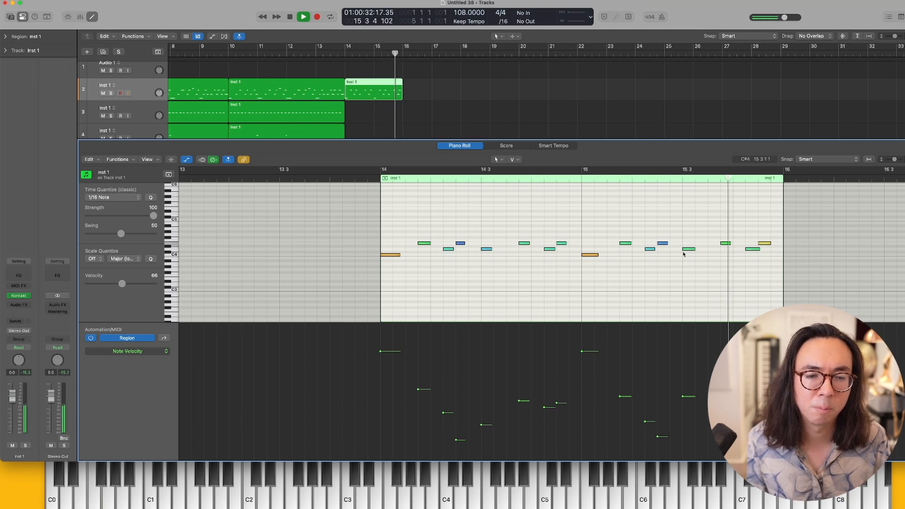
# Slightly lower the velocity of the note on beat 3 of bar 15, set the phrase's last note to 56, and listen
pyautogui.press('space')
pyautogui.moveTo(689, 249); pyautogui.dragTo(688, 252)
pyautogui.moveTo(764, 243); pyautogui.dragTo(764, 278)
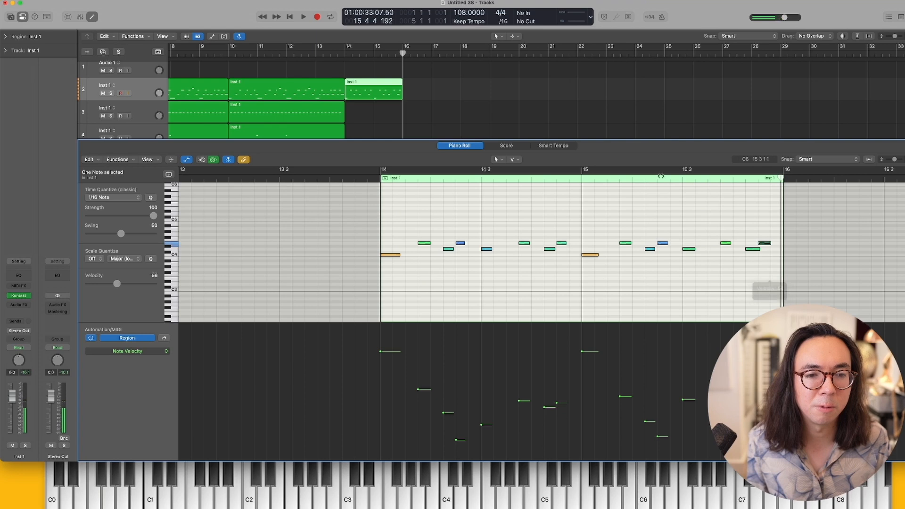
pyautogui.click(573, 178)
pyautogui.press('space')
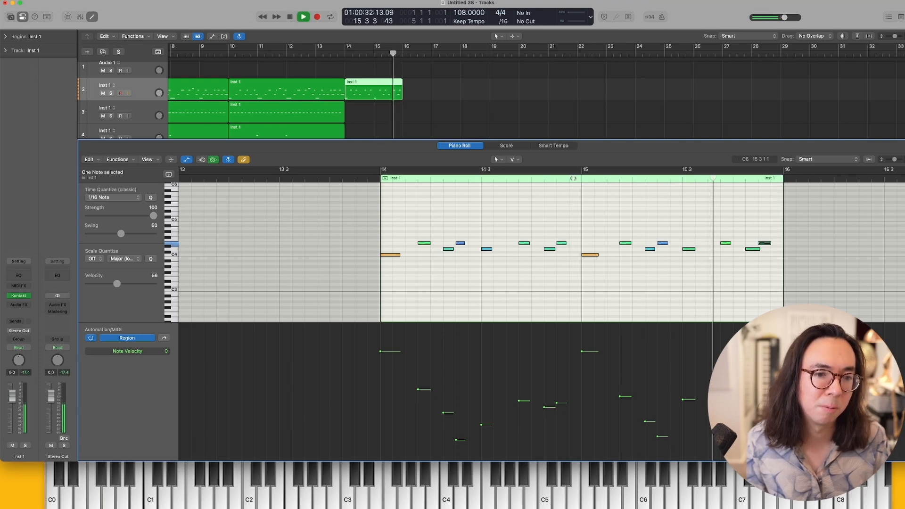
pyautogui.press('space')
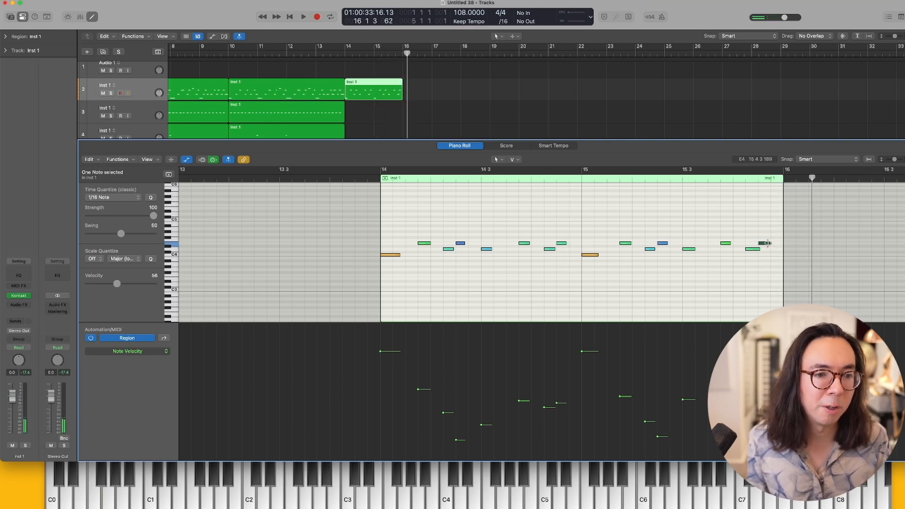
# Add a quiet note on the last sixteenth of bar 15 and lower the last two notes' velocities together to a displayed 37
pyautogui.moveTo(767, 243); pyautogui.dragTo(777, 268)
pyautogui.click(676, 178)
pyautogui.press('space')
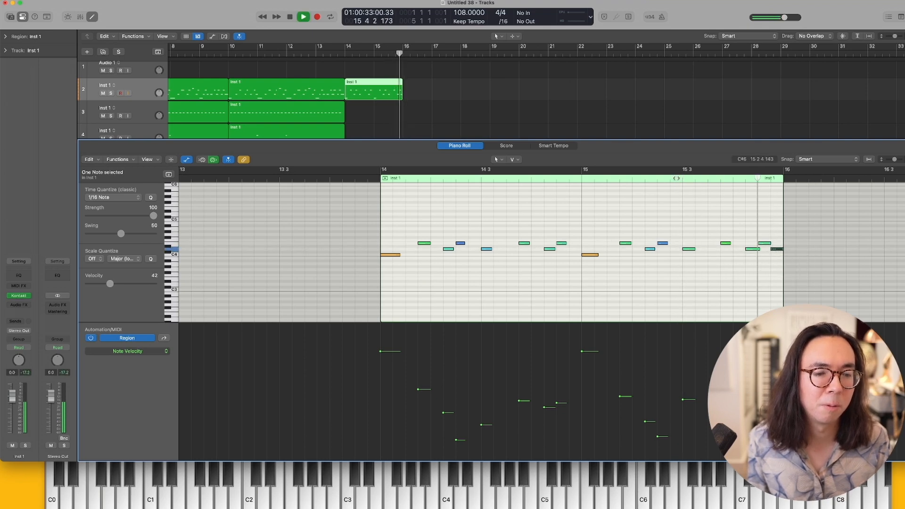
pyautogui.press('space')
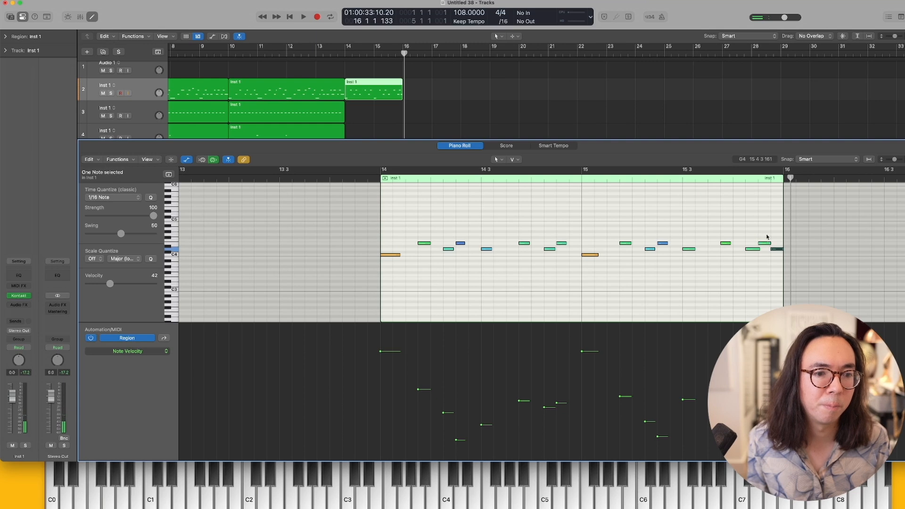
pyautogui.moveTo(766, 236); pyautogui.dragTo(781, 258)
pyautogui.press('space')
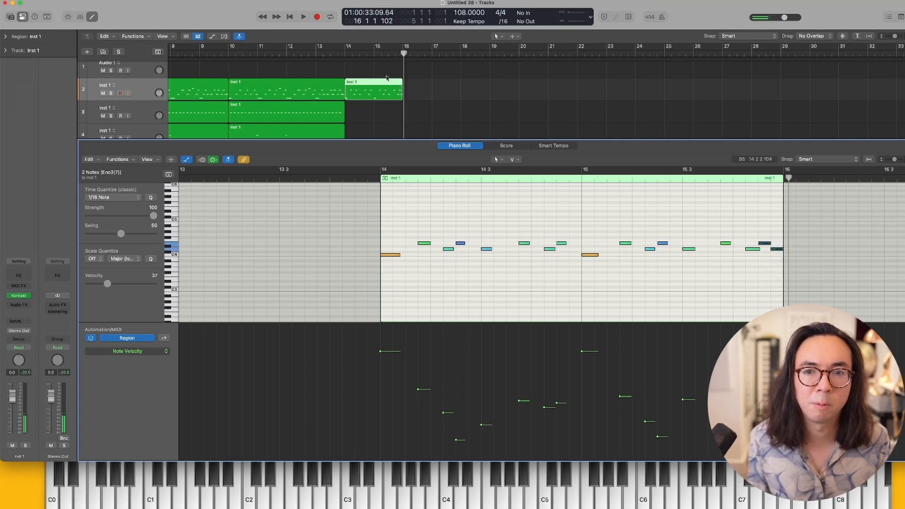
# Repeat the edited two-bar region four times on track 2, play from bar 14, and close the Piano Roll
pyautogui.press('super+r')
pyautogui.press('super+r')
pyautogui.press('super+r')
pyautogui.press('super+r')
pyautogui.click(347, 56)
pyautogui.press('space')
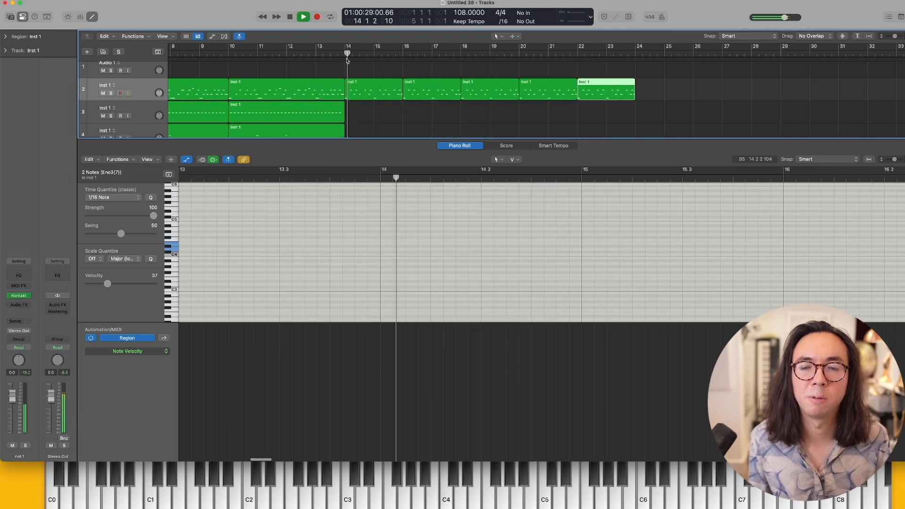
pyautogui.hscroll(-2, 363, 92)
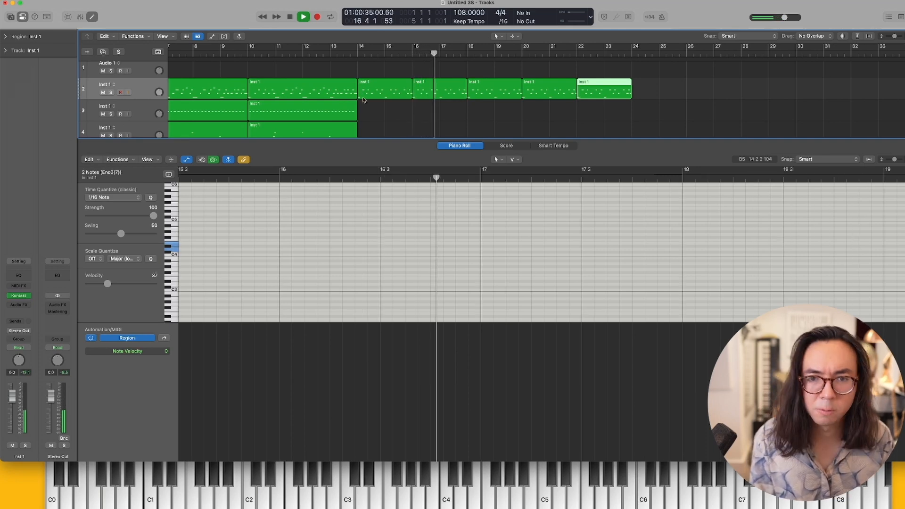
pyautogui.press('e')
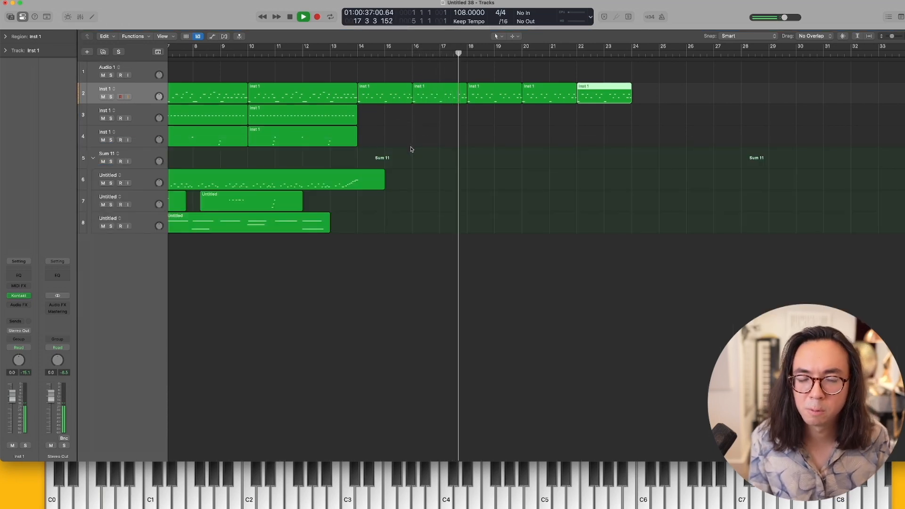
pyautogui.press('space')
# Create a software instrument track beneath the collapsed Sum 11 stack, search the Library for "dr ja", and load the Dr Jazz patch
pyautogui.press('z')
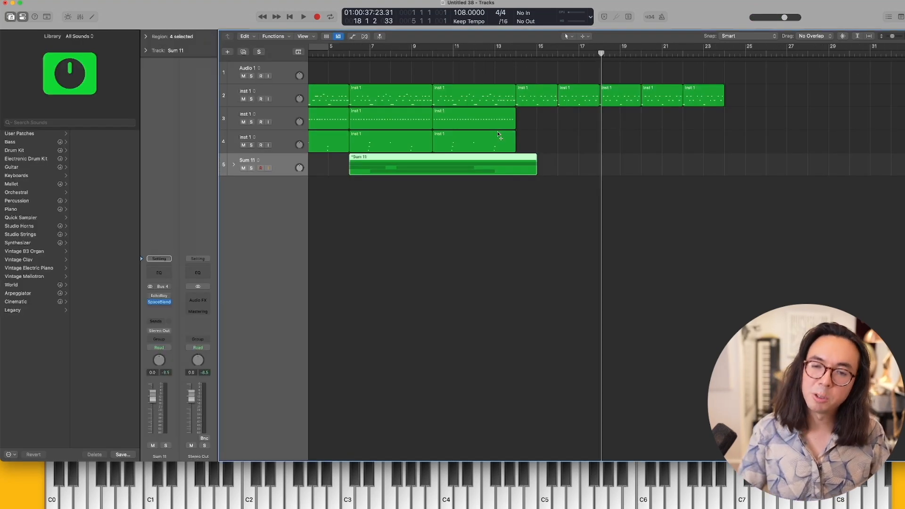
pyautogui.press('alt+super+s')
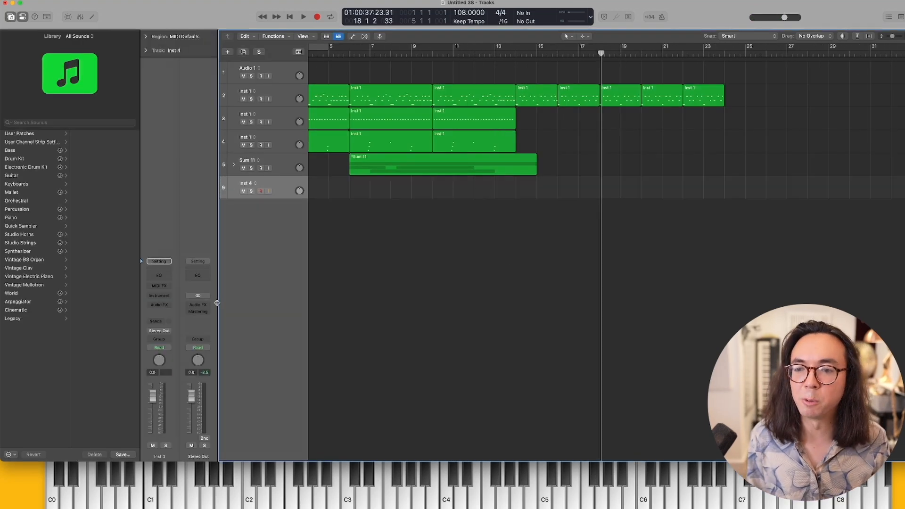
pyautogui.click(120, 123)
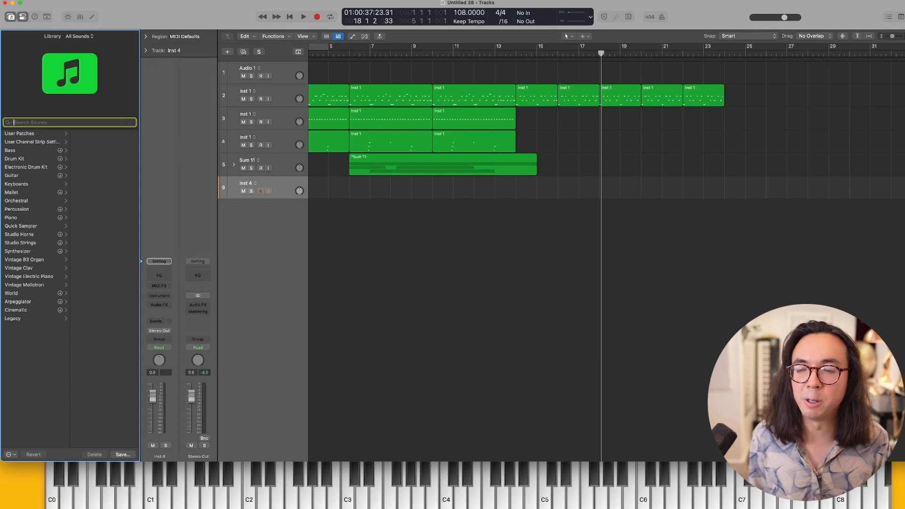
pyautogui.write('dr ja')
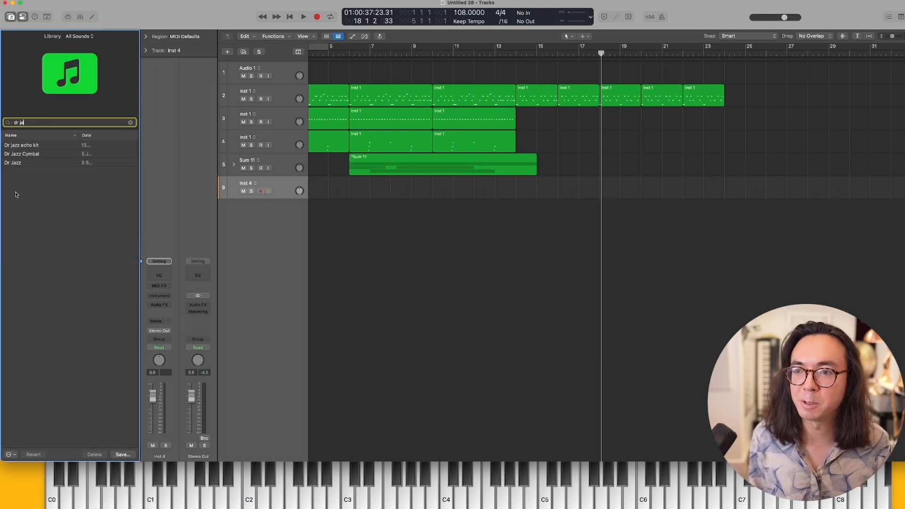
pyautogui.click(43, 164)
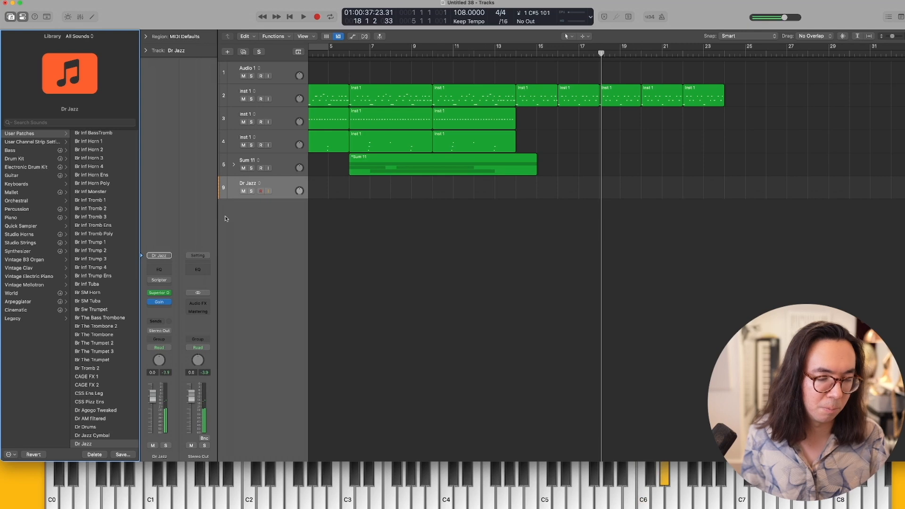
# Add the Arpeggiator MIDI effect to the Dr Jazz track
pyautogui.click(160, 285)
pyautogui.write('arp')
pyautogui.press('Return')
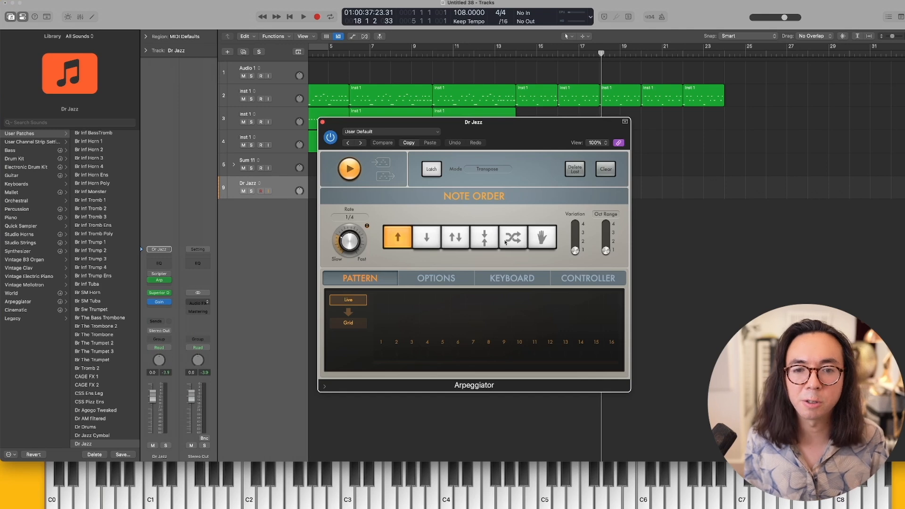
# Set the Arpeggiator rate to 1/16, switch its pattern to Grid, and build four steps with the second and third lowered
pyautogui.moveTo(356, 241); pyautogui.dragTo(357, 220)
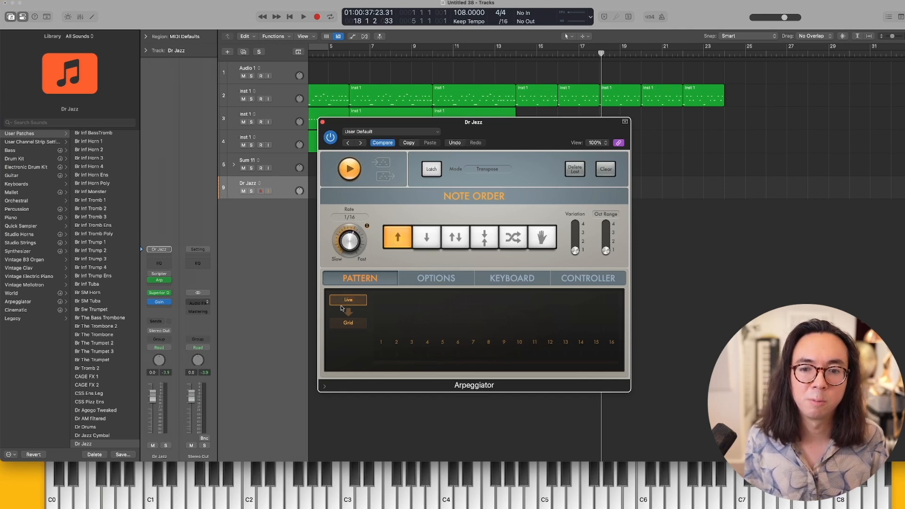
pyautogui.click(347, 323)
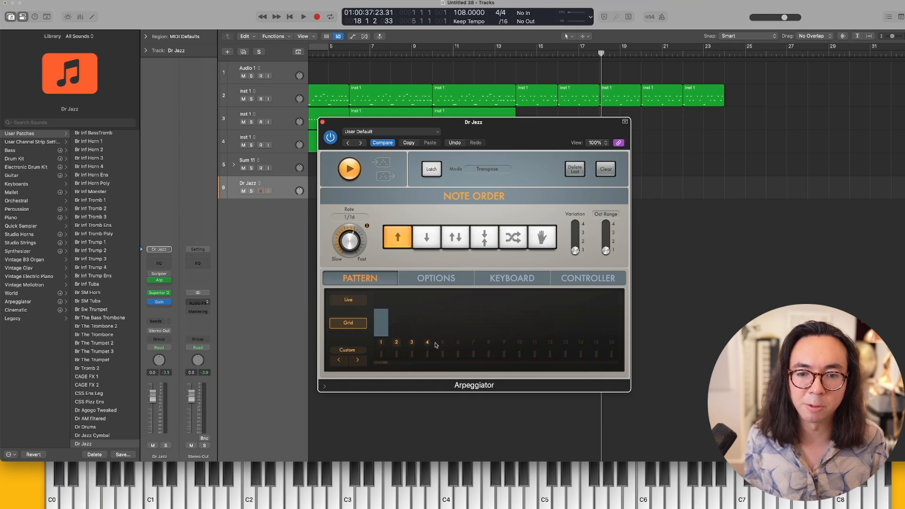
pyautogui.click(427, 341)
pyautogui.click(394, 319)
pyautogui.click(411, 318)
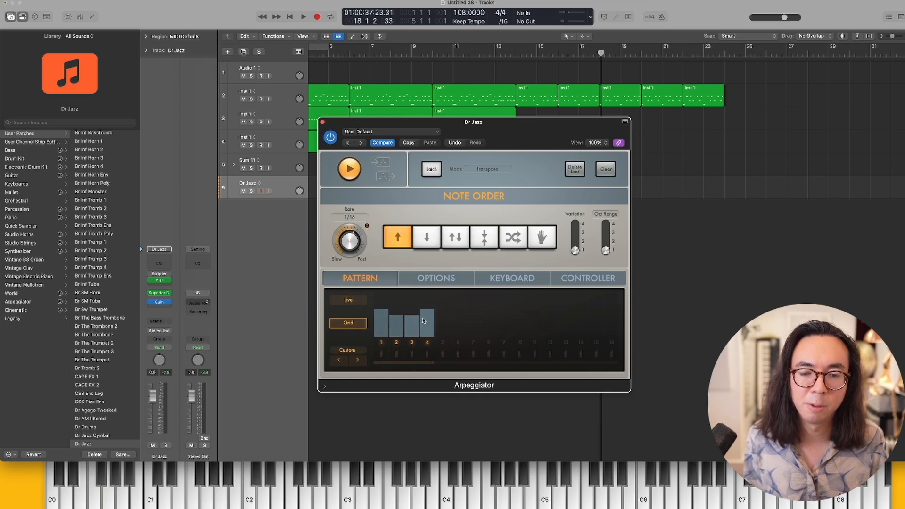
# Shorten the Arpeggiator grid to three steps of progressively lower velocity, and close the plug-in window
pyautogui.click(428, 342)
pyautogui.click(413, 342)
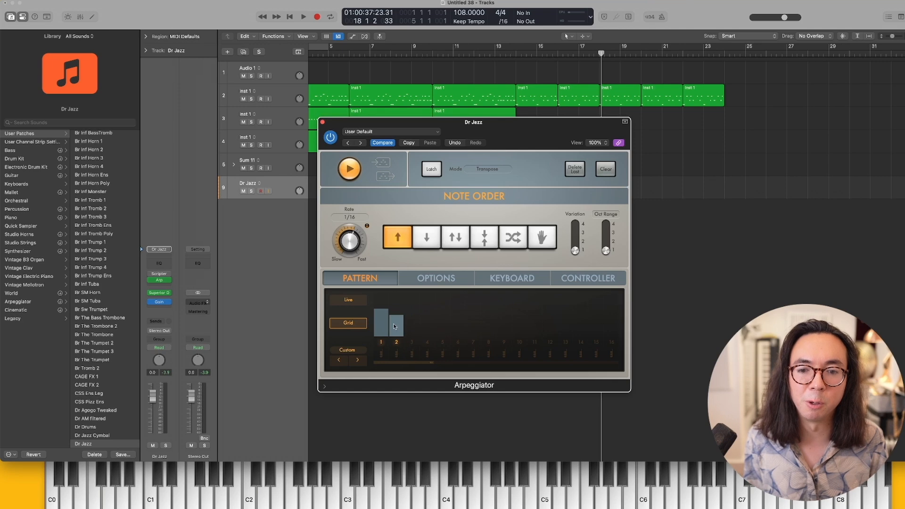
pyautogui.click(394, 325)
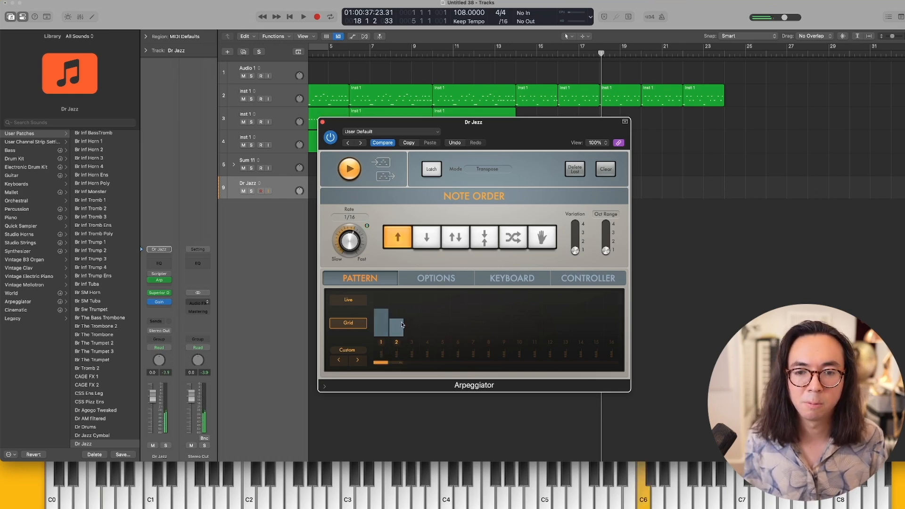
pyautogui.click(413, 340)
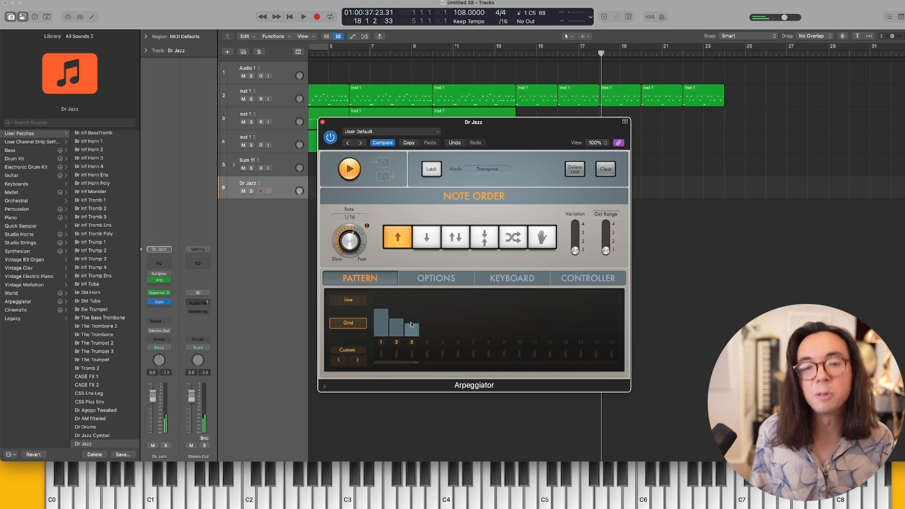
pyautogui.press('super+w')
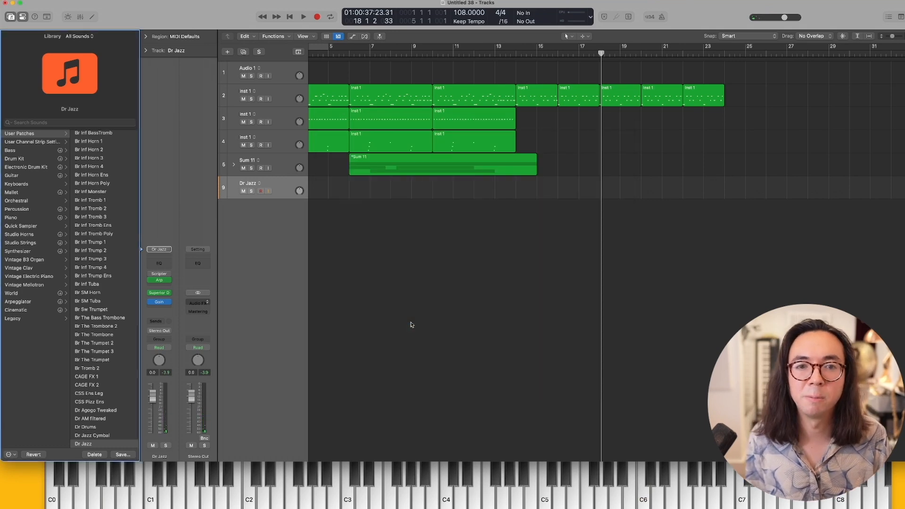
# Move the playhead back to bar 14, play repeated C5 notes on the Dr Jazz track, and capture the performance as a region
pyautogui.press(',')
pyautogui.press(',')
pyautogui.press(',')
pyautogui.press(',')
pyautogui.press(',')
pyautogui.press('space')
pyautogui.press('space')
pyautogui.press(',')
pyautogui.press(',')
pyautogui.press('space')
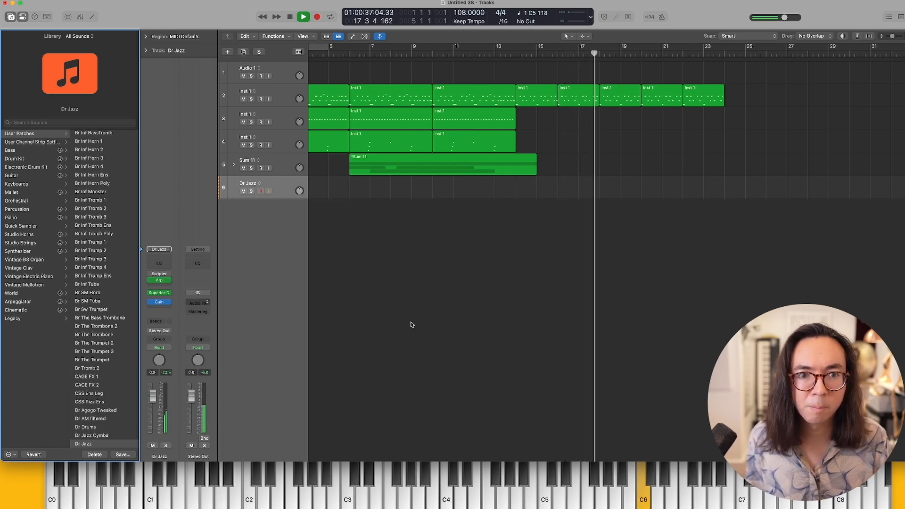
pyautogui.hotkey('shift', 'r')
pyautogui.press('space')
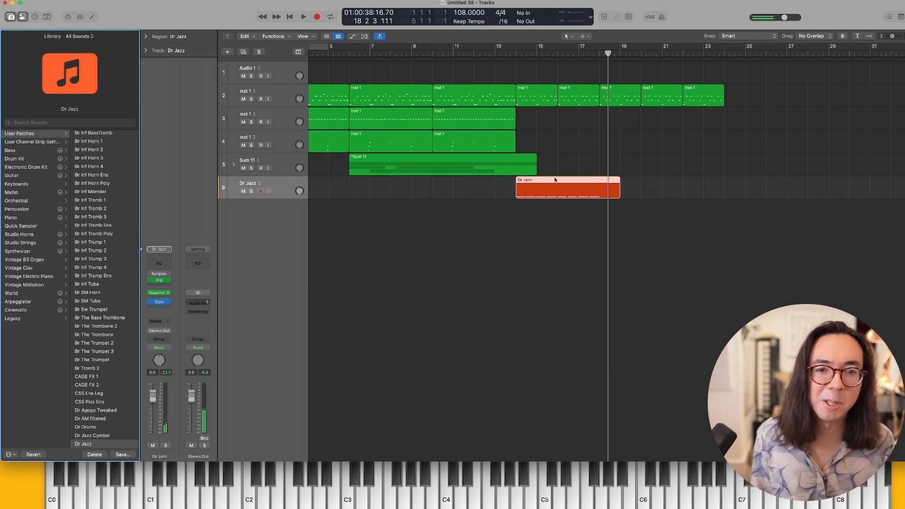
# Open the captured Dr Jazz region in the Piano Roll and trim the start of the last C5 note to separate it from the previous one
pyautogui.doubleClick(582, 189)
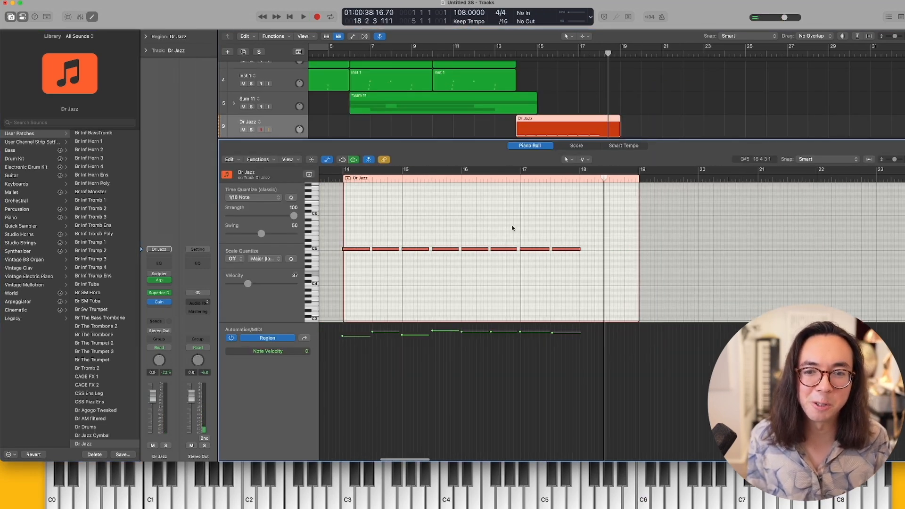
pyautogui.press('super+a')
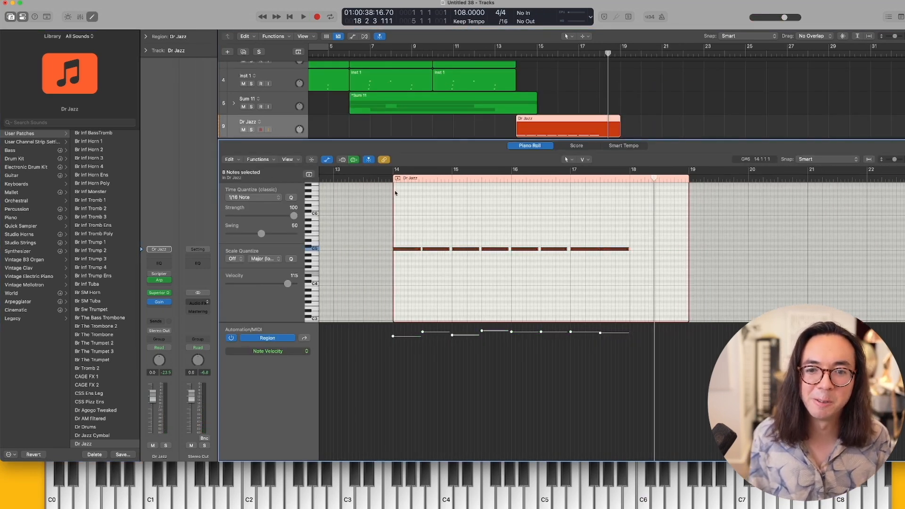
pyautogui.click(523, 248)
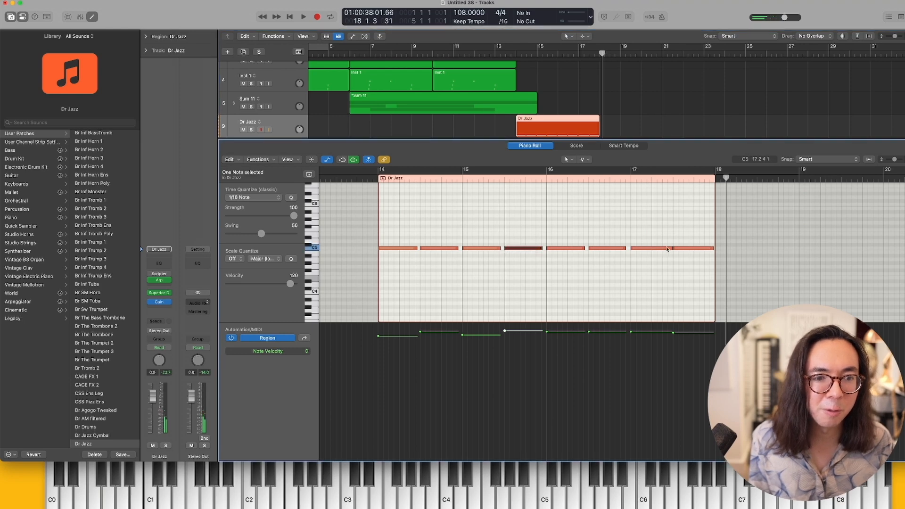
pyautogui.moveTo(673, 248); pyautogui.dragTo(677, 250)
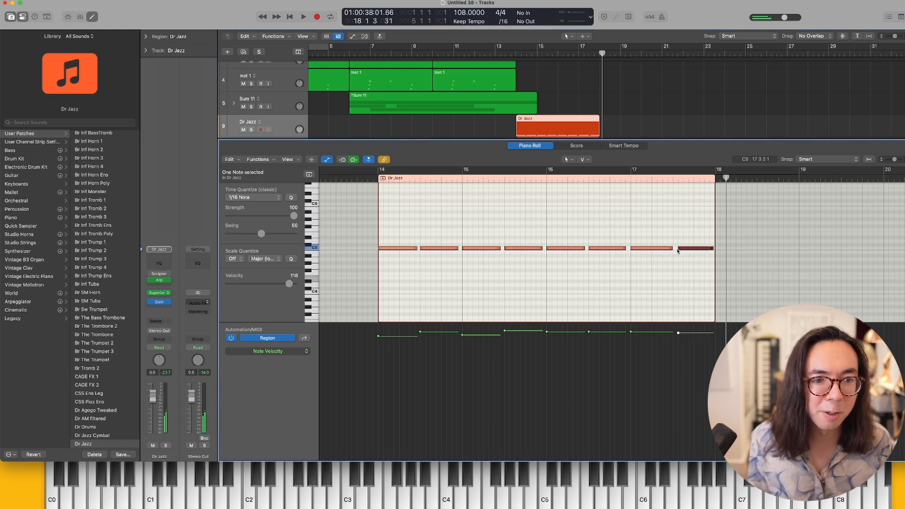
# Play the arrangement from bar 14 to hear the Dr Jazz region, and close the Piano Roll
pyautogui.doubleClick(516, 53)
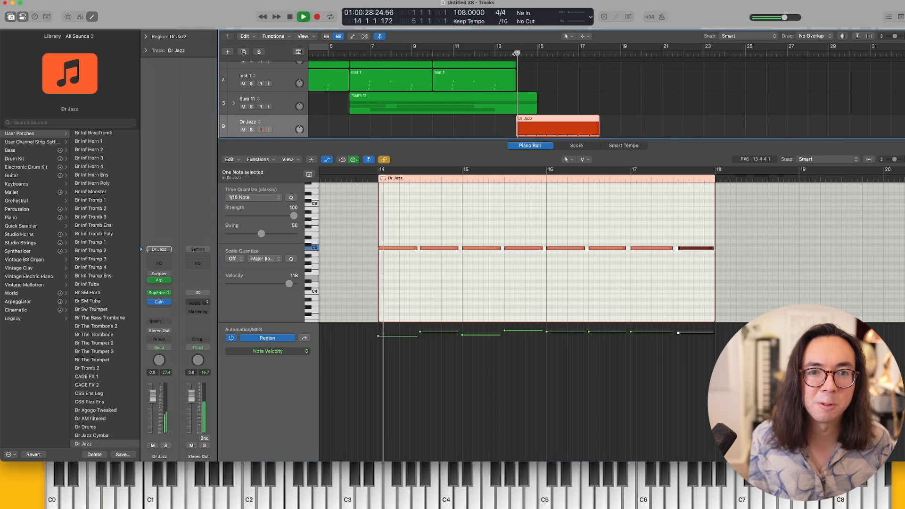
pyautogui.press('e')
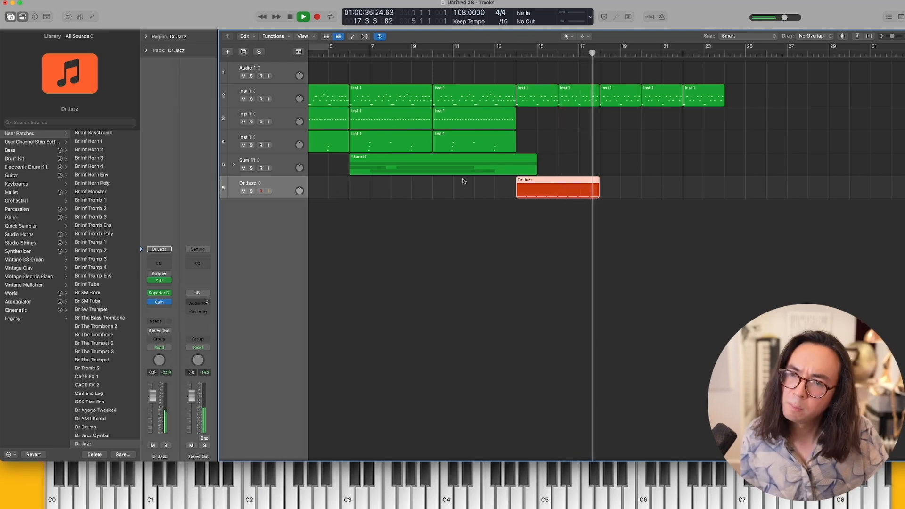
pyautogui.press('space')
pyautogui.click(624, 202)
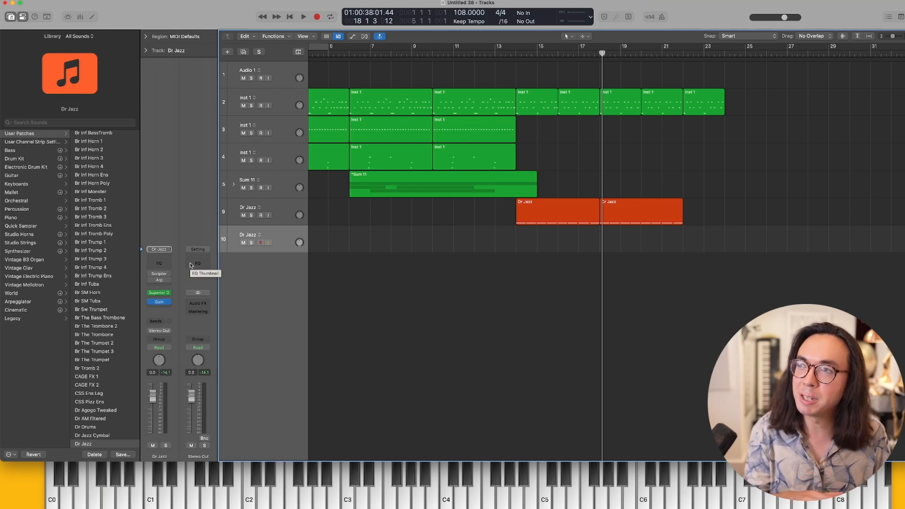
# Add the Velocity Processor MIDI effect to the second Dr Jazz track and raise its fixed velocity value
pyautogui.click(164, 282)
pyautogui.write('vel')
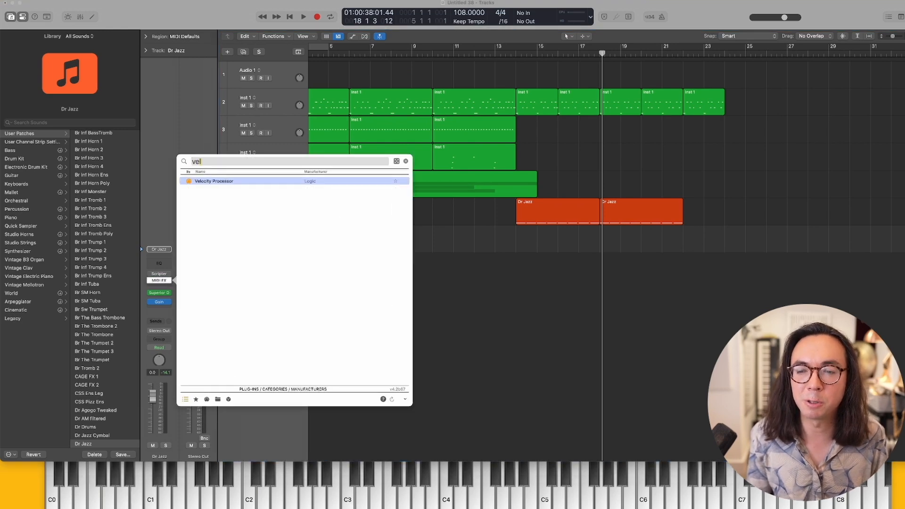
pyautogui.press('Return')
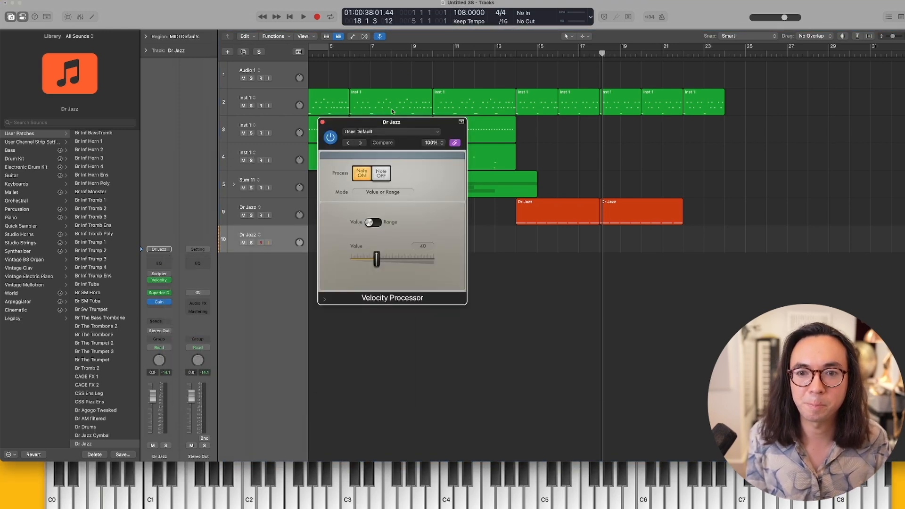
pyautogui.moveTo(376, 258); pyautogui.dragTo(410, 263)
pyautogui.press('space')
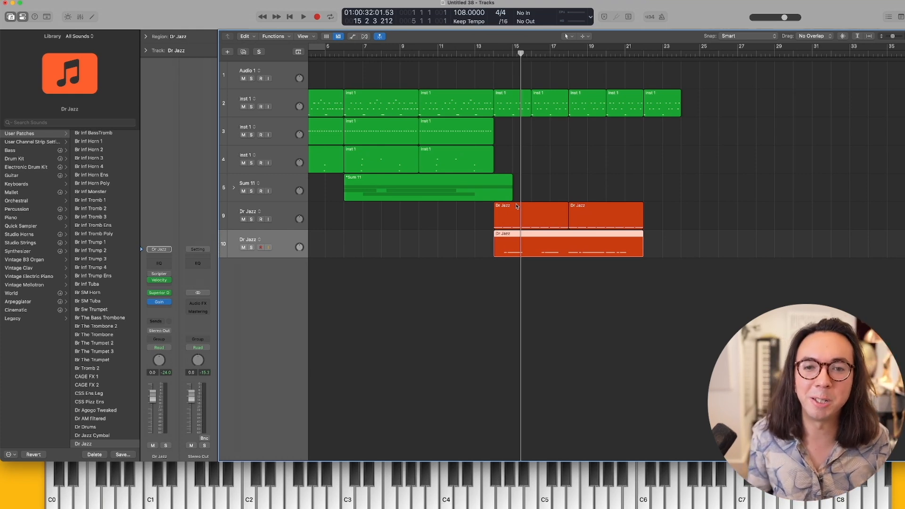
pyautogui.scroll(-3, 516, 206)
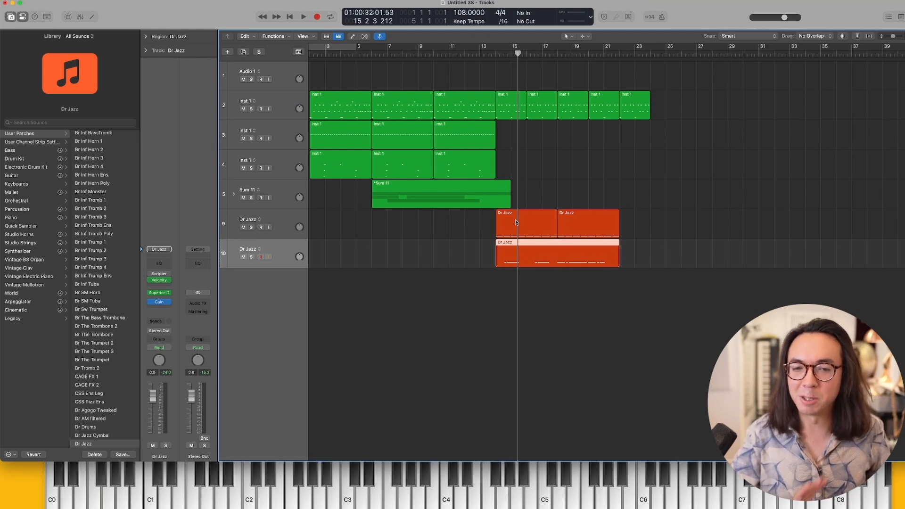
pyautogui.scroll(2, 515, 222)
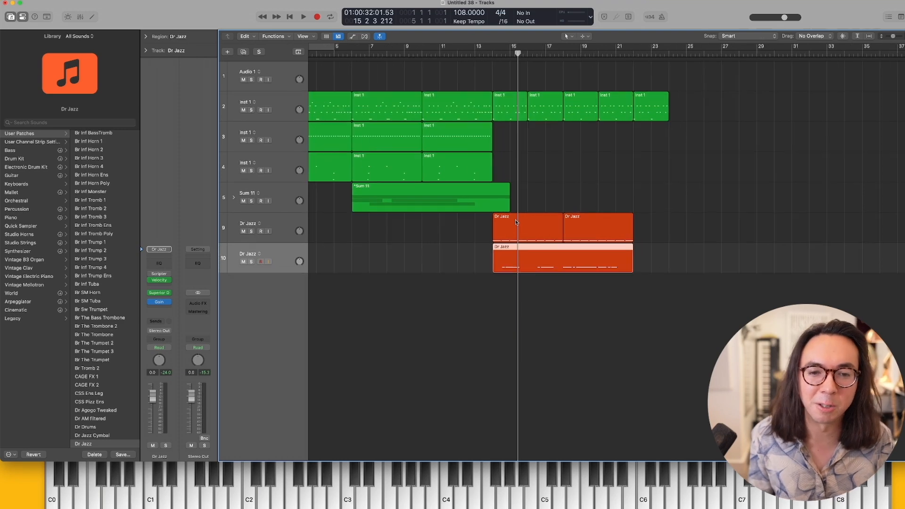
pyautogui.scroll(-3, 515, 222)
pyautogui.scroll(1, 516, 222)
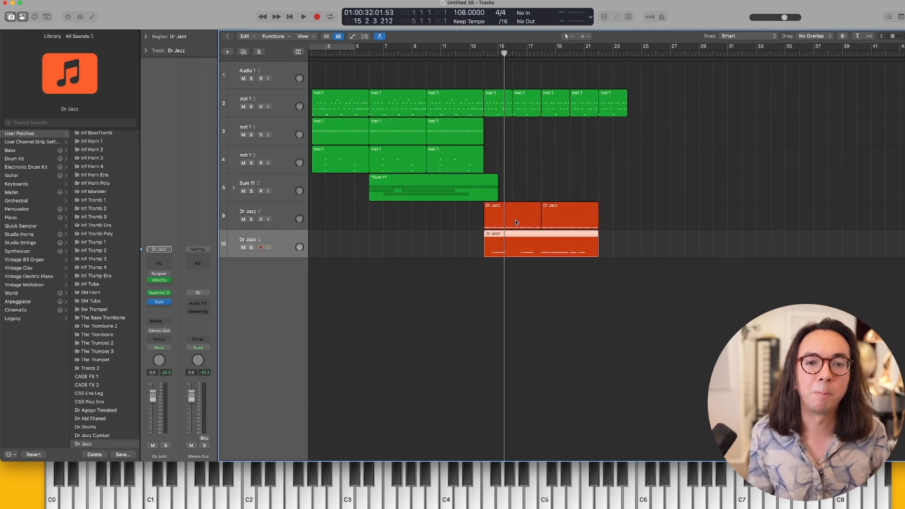
pyautogui.scroll(-2, 515, 222)
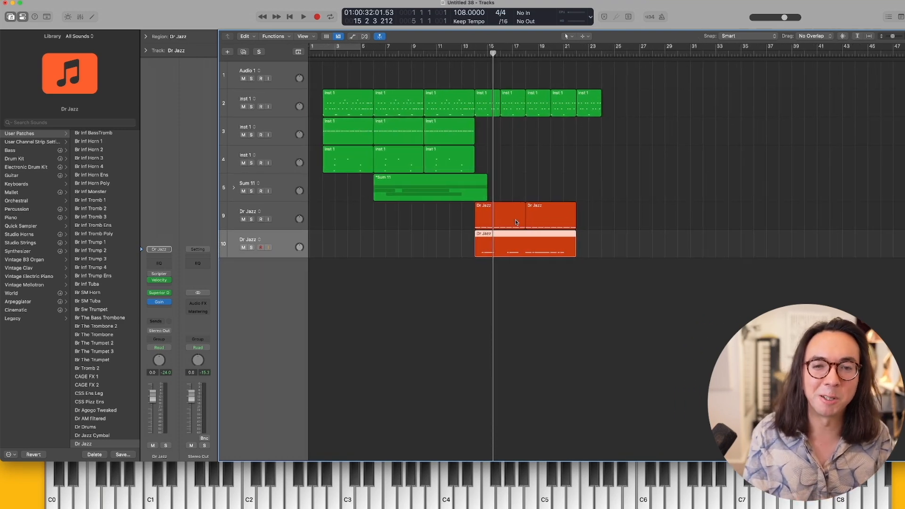
pyautogui.scroll(1, 515, 222)
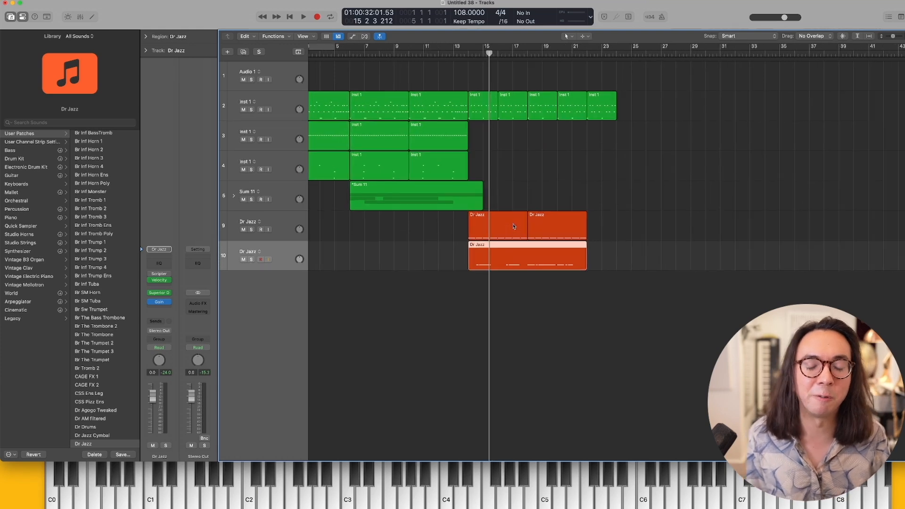
pyautogui.scroll(1, 515, 224)
pyautogui.click(497, 50)
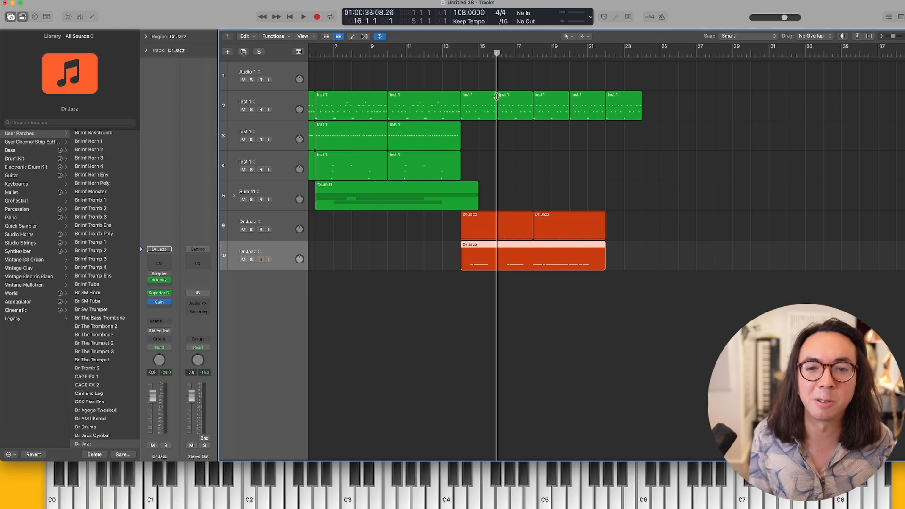
pyautogui.scroll(2, 497, 100)
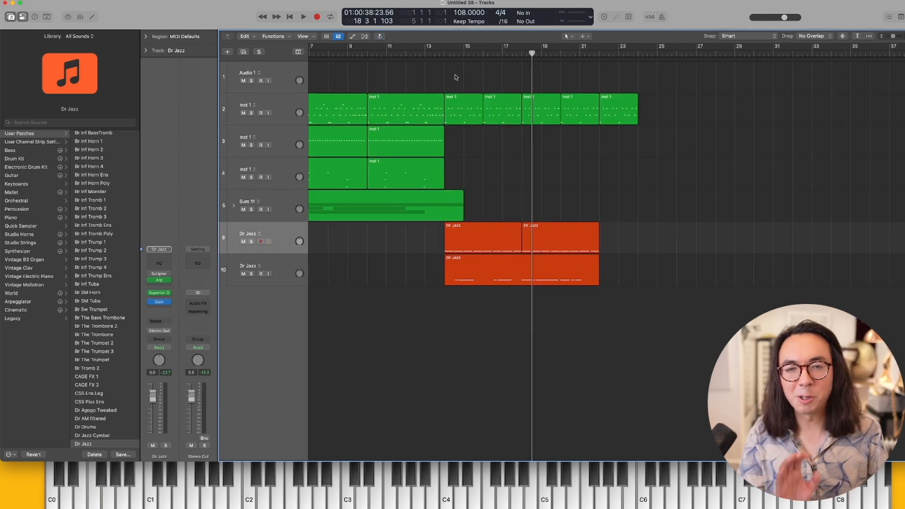
# Select both regions on the first Dr Jazz track and insert a Velocity Processor after its Arpeggiator
pyautogui.click(449, 51)
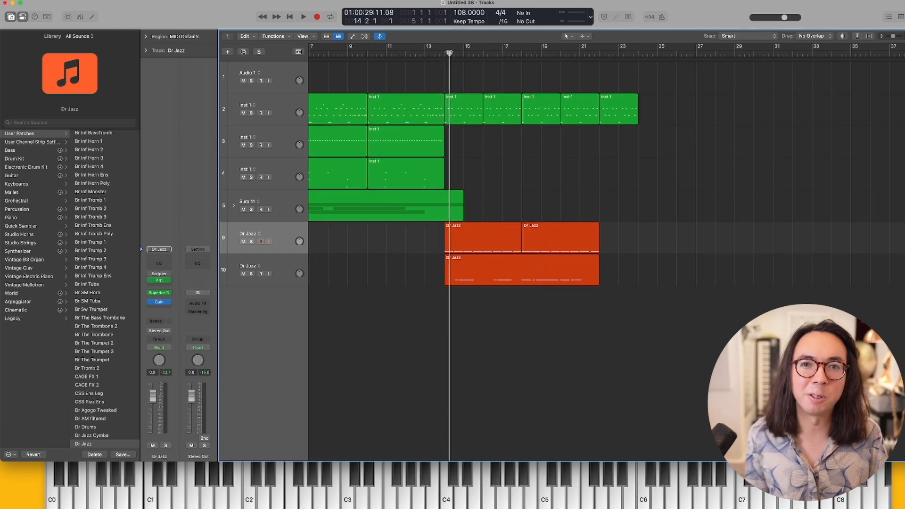
pyautogui.moveTo(421, 240); pyautogui.dragTo(557, 241)
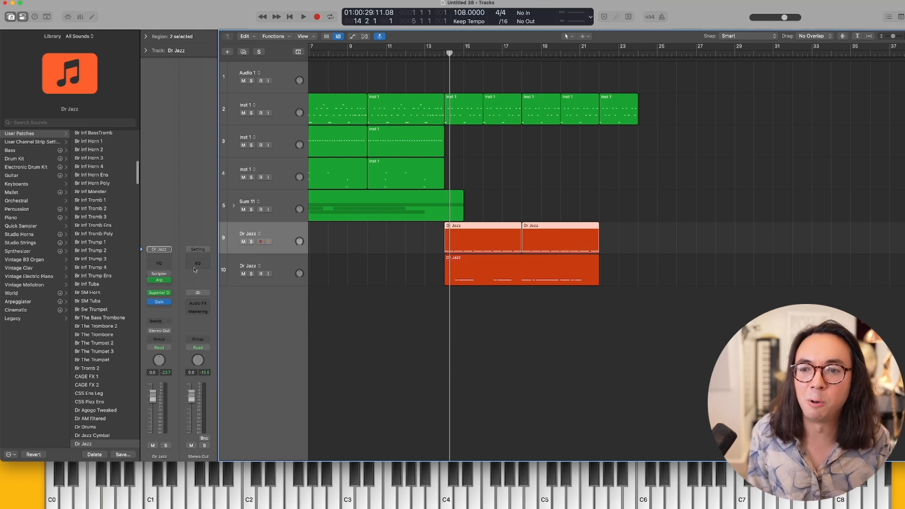
pyautogui.click(163, 285)
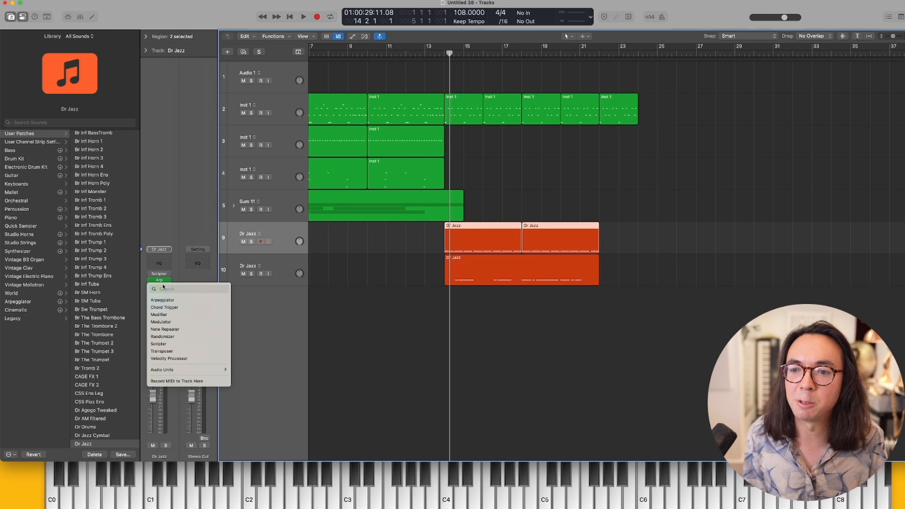
pyautogui.click(200, 357)
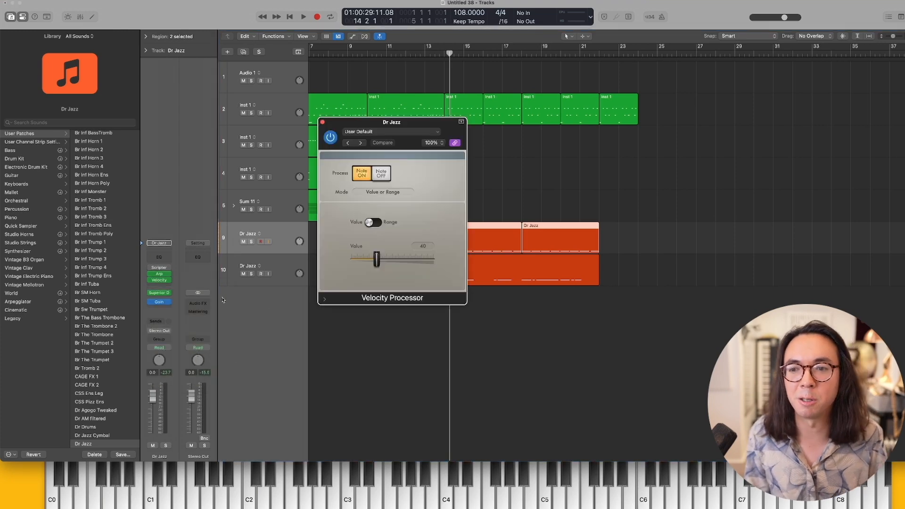
pyautogui.moveTo(395, 124); pyautogui.dragTo(312, 89)
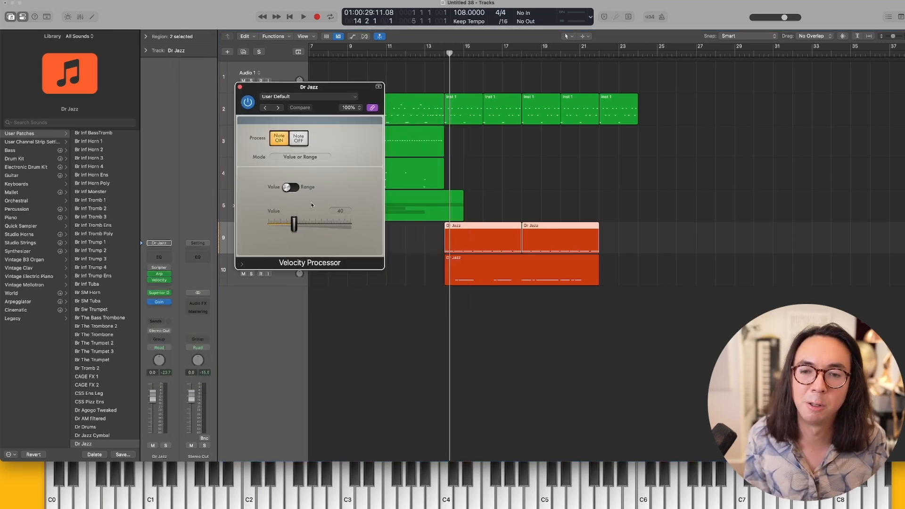
# Set the Velocity Processor to Add and Scale with Scale at 100% and Add at -7 during playback, and close its window
pyautogui.click(300, 156)
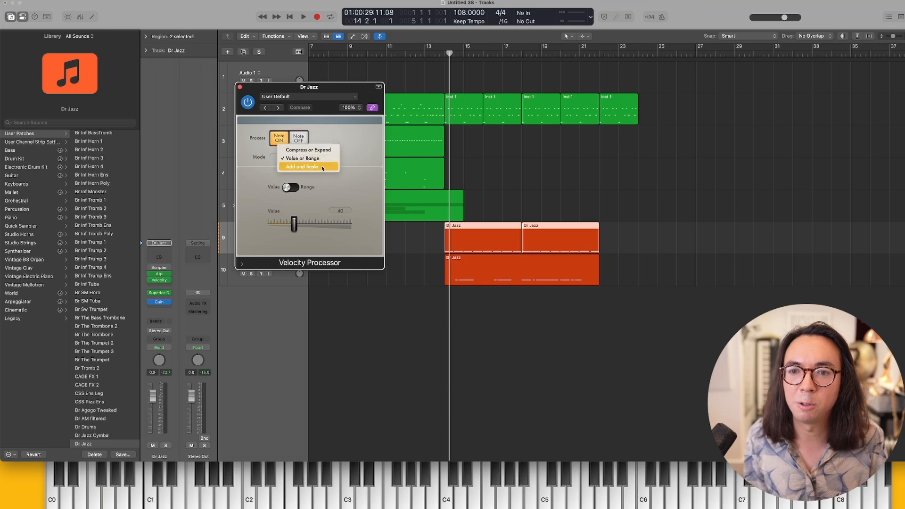
pyautogui.click(302, 148)
pyautogui.keyDown('alt'); pyautogui.click(290, 199); pyautogui.keyUp('alt')
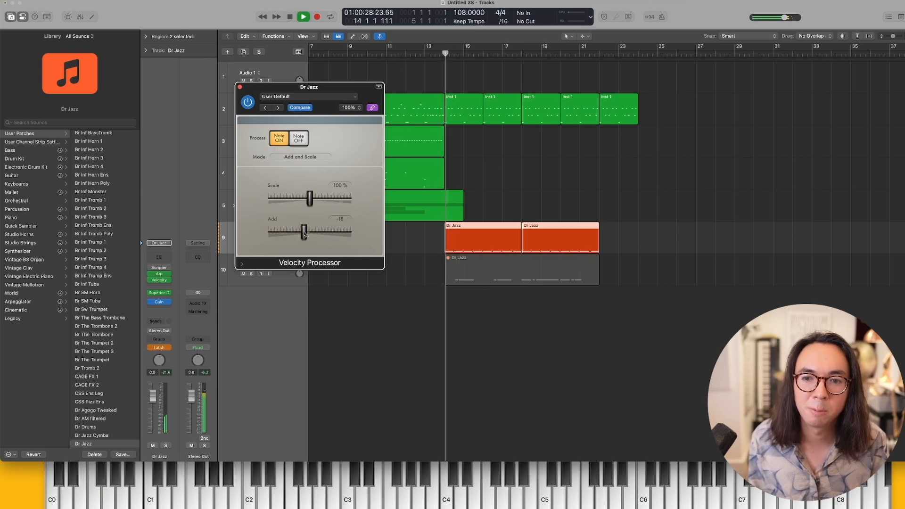
pyautogui.moveTo(303, 234); pyautogui.dragTo(307, 236)
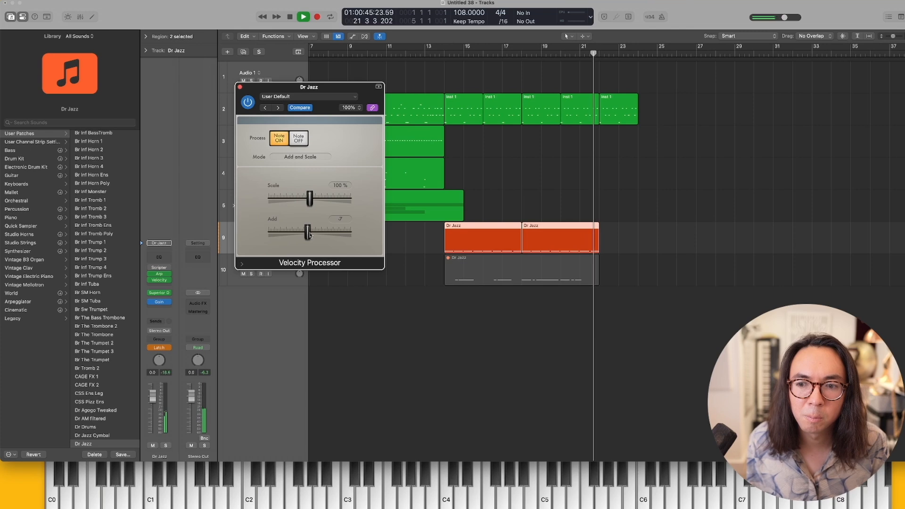
pyautogui.press('space')
pyautogui.click(240, 88)
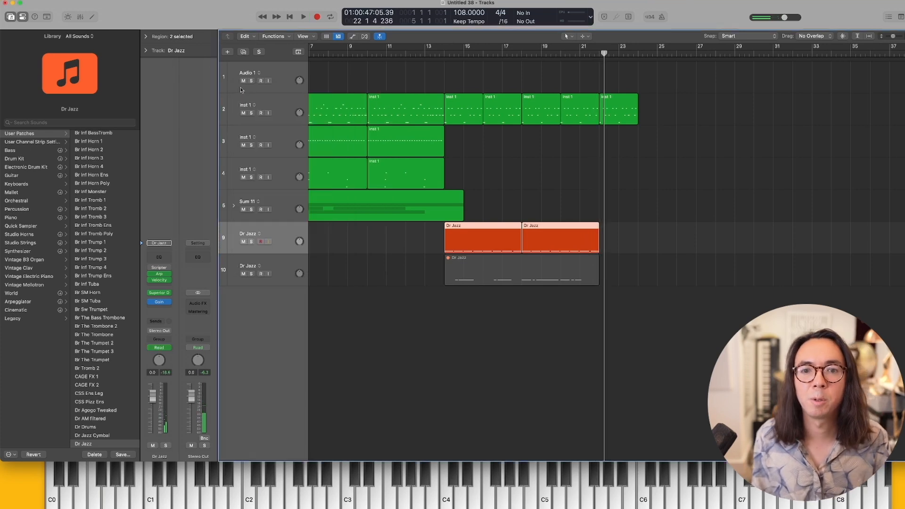
# Play the selected Dr Jazz regions from bar 14 and display the Velocity Processor's Add automation on that track
pyautogui.hotkey('shift', 'space')
pyautogui.press('a')
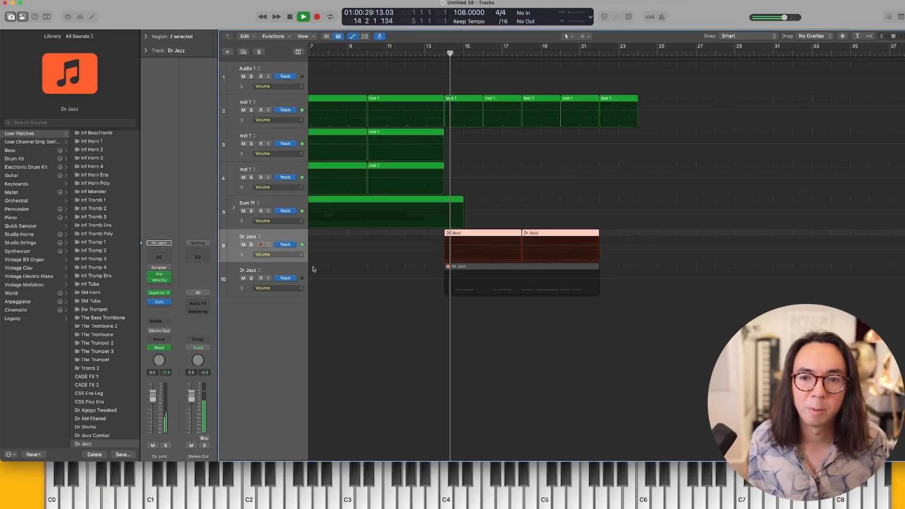
pyautogui.click(291, 255)
pyautogui.click(329, 452)
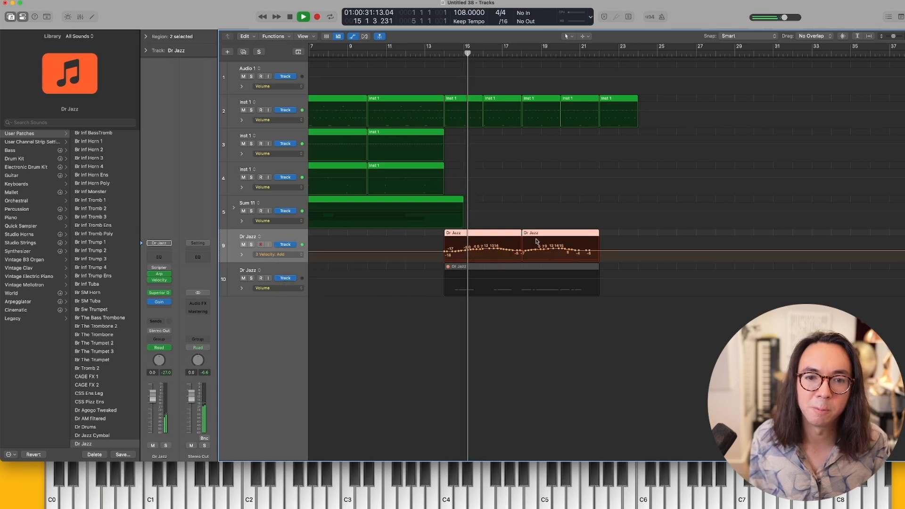
# Expand the Sum 11 track stack and duplicate its first Untitled track
pyautogui.press('super+Down')
pyautogui.press('super+Right')
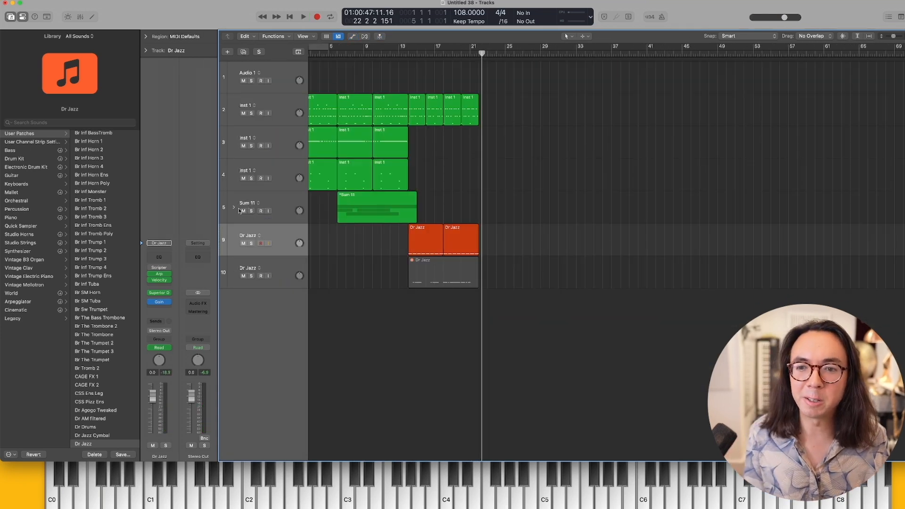
pyautogui.press('super+Right')
pyautogui.press('super+Down')
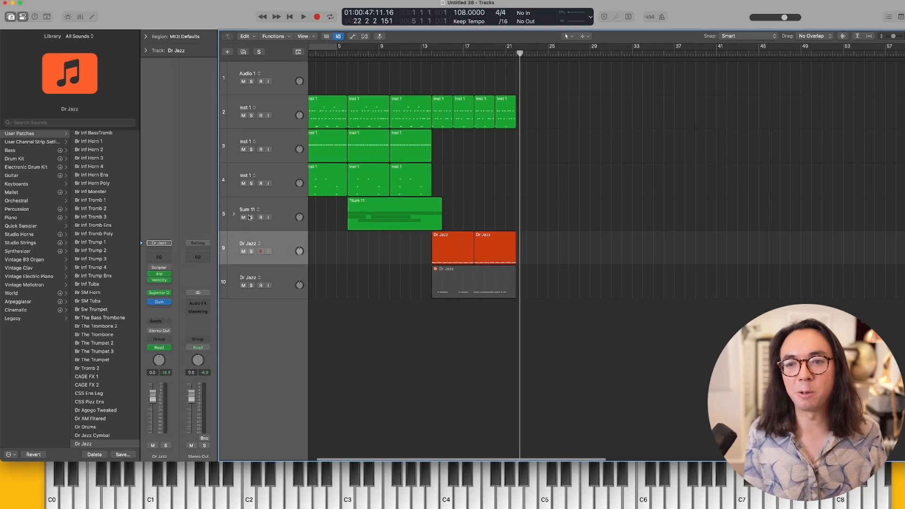
pyautogui.click(233, 216)
pyautogui.click(297, 241)
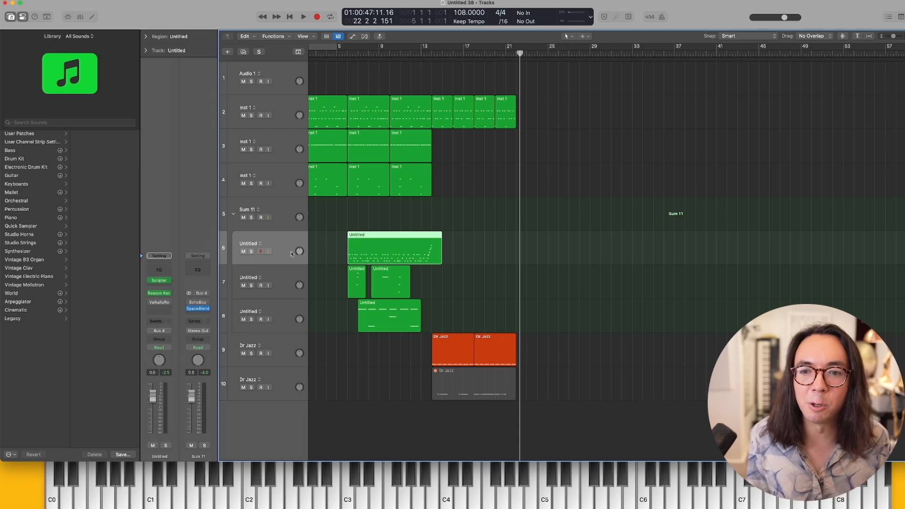
pyautogui.press('super+d')
# Replace Scripter with the Ricochet MIDI effect on the duplicated Untitled track
pyautogui.press('super+shift+p')
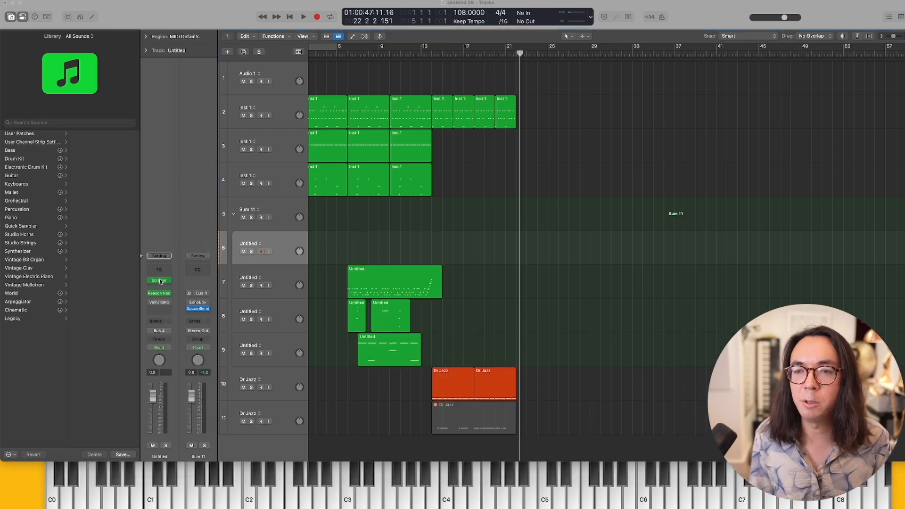
pyautogui.write('rich')
pyautogui.press('BackSpace')
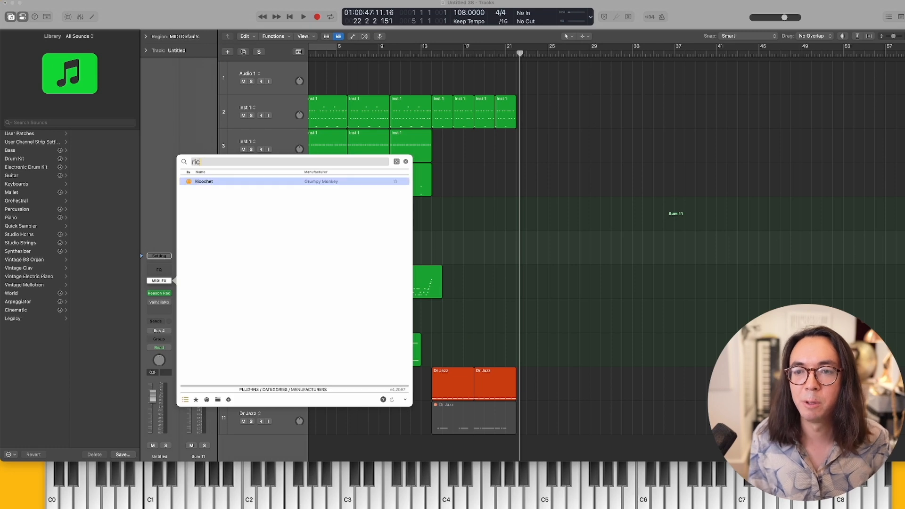
pyautogui.press('Return')
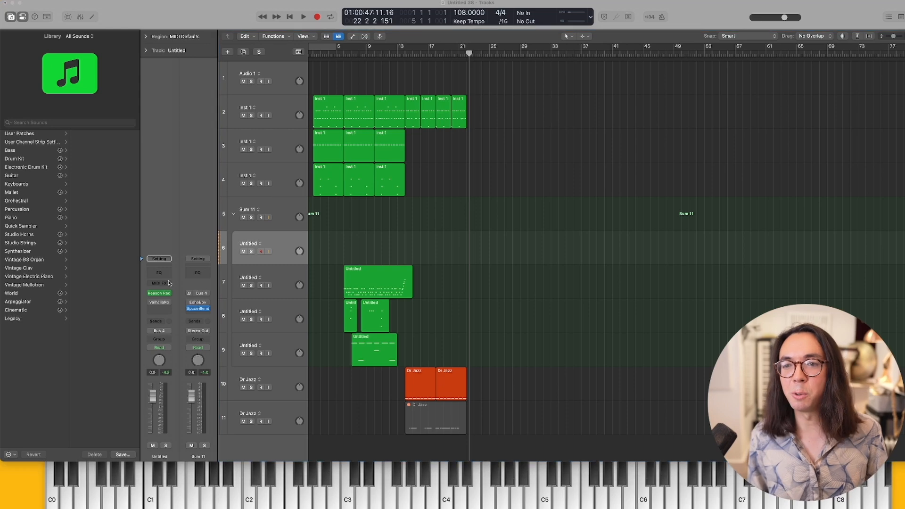
# Insert the Roll Control MIDI effect in the empty MIDI effect slot of the duplicated Untitled track
pyautogui.click(168, 284)
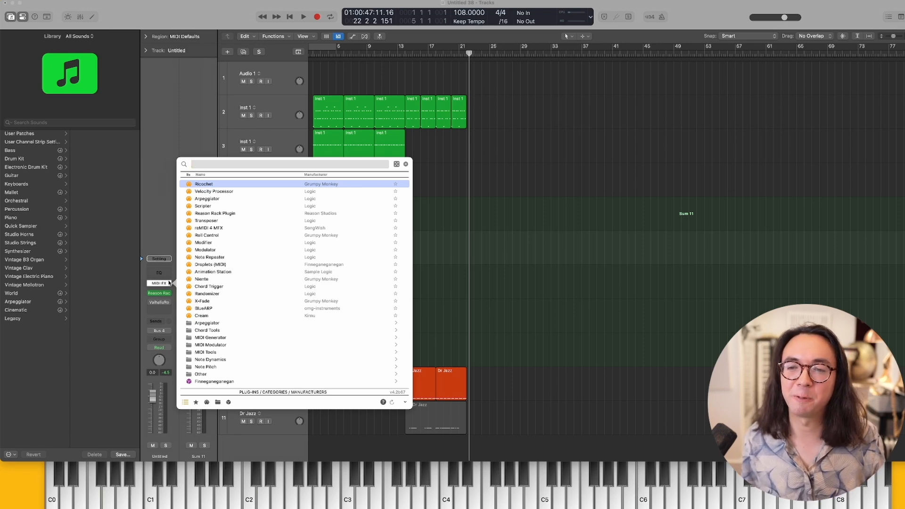
pyautogui.write('rol')
pyautogui.press('Return')
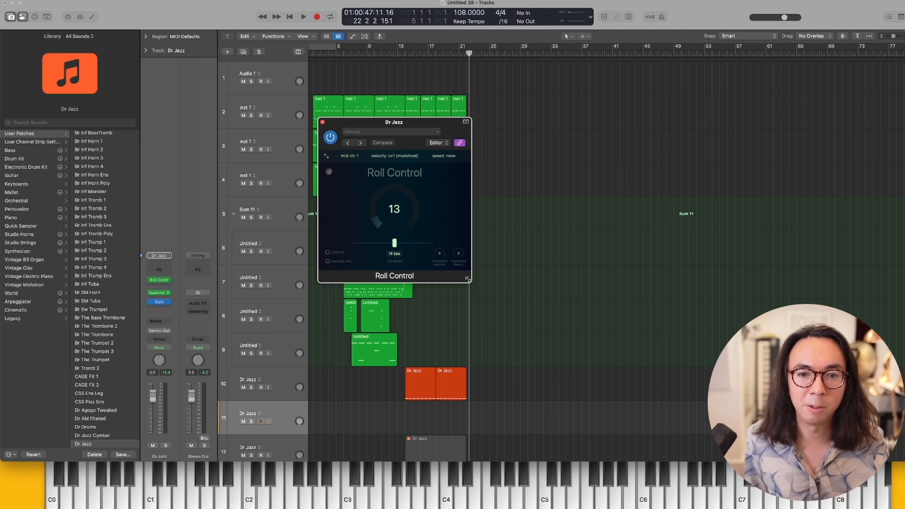
# Try Roll Control's velocity humanizing and roll speed on the extra Dr Jazz track, and delete that track
pyautogui.moveTo(441, 258); pyautogui.dragTo(443, 247)
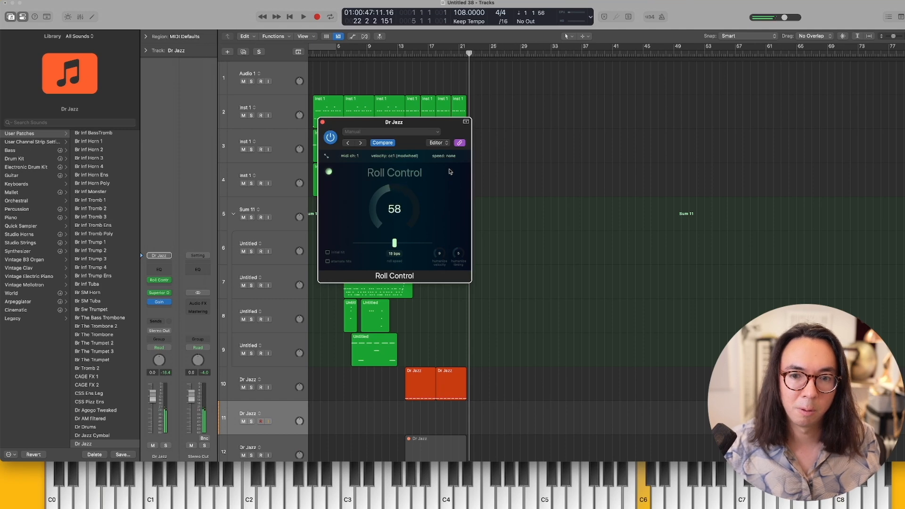
pyautogui.moveTo(394, 243); pyautogui.dragTo(394, 252)
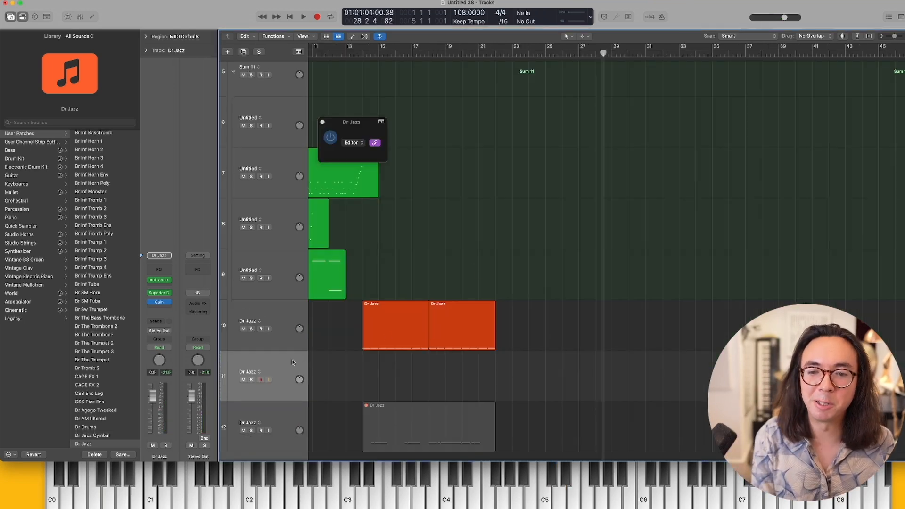
pyautogui.press('super+BackSpace')
pyautogui.click(322, 121)
pyautogui.scroll(5, 399, 170)
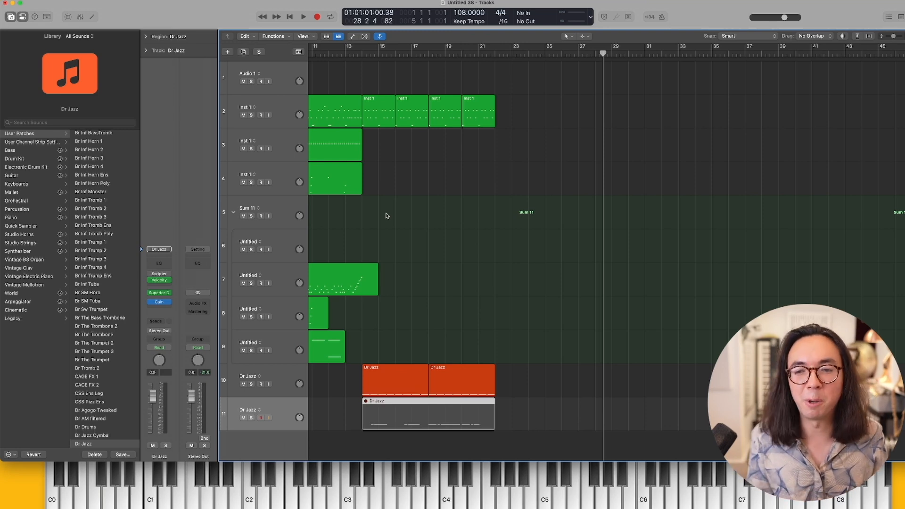
pyautogui.scroll(-3, 395, 251)
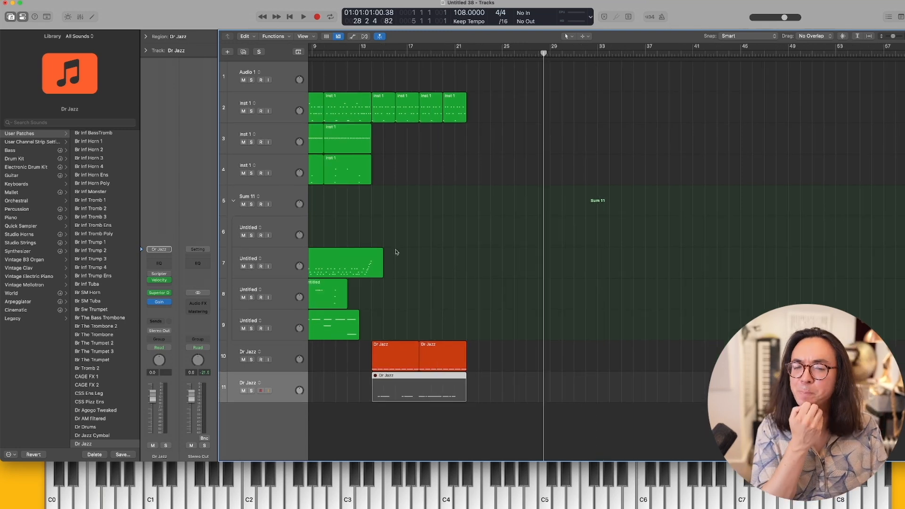
# Play the roll regions around bars 30 and 33 on the first track inside Sum 11
pyautogui.click(284, 253)
pyautogui.scroll(-5, 382, 250)
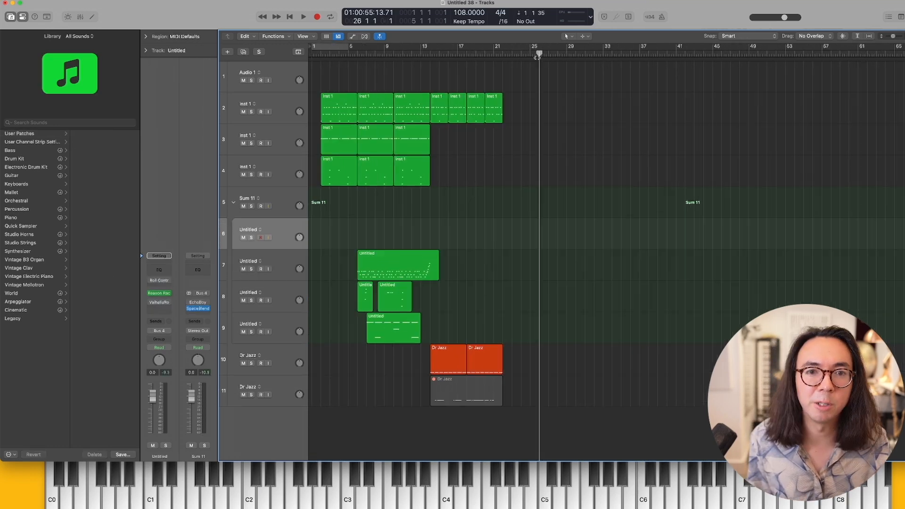
pyautogui.scroll(4, 523, 105)
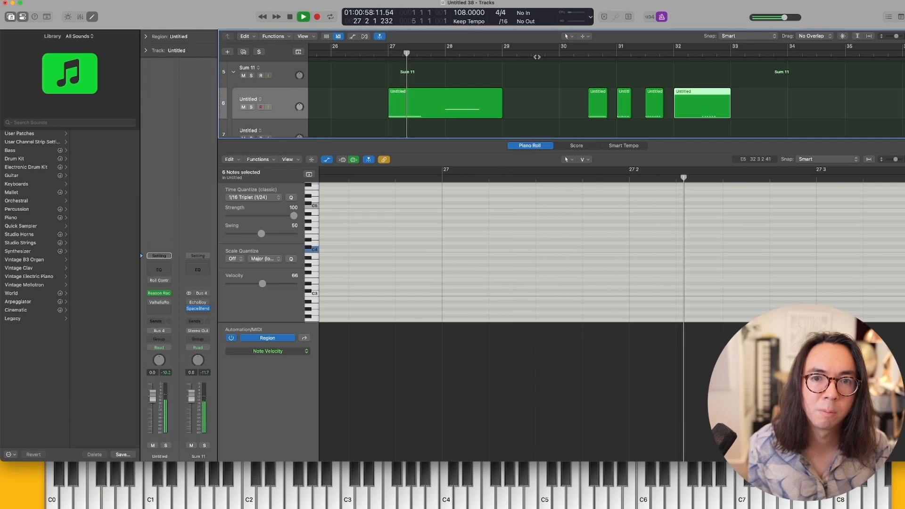
pyautogui.click(594, 55)
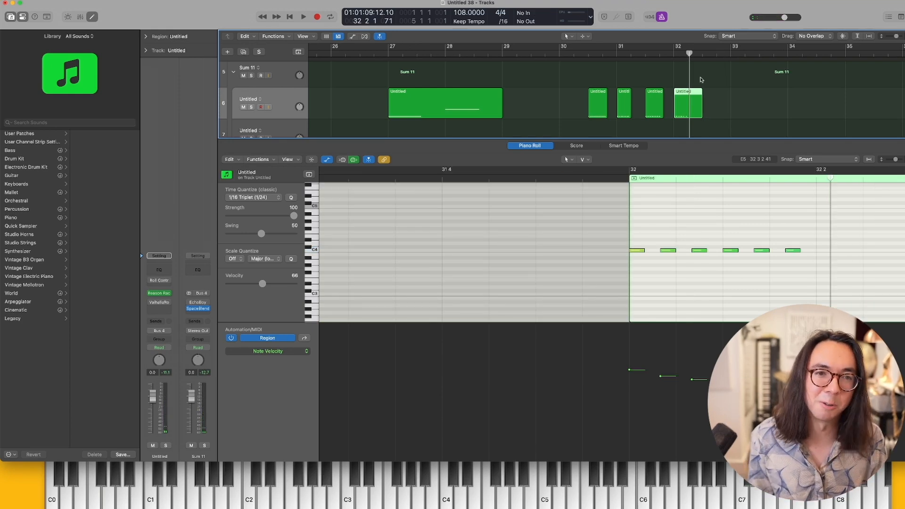
pyautogui.click(732, 55)
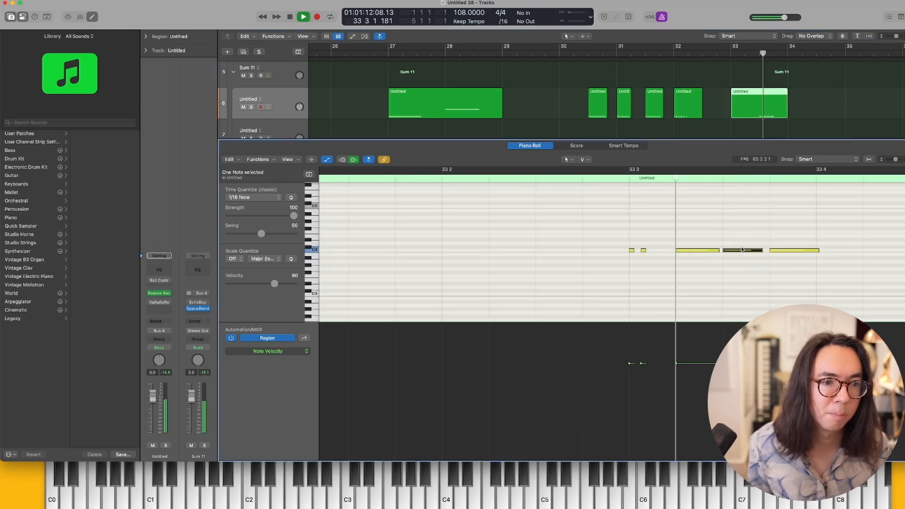
# Move the second short note of the bar 33 region slightly later, play the change, and close the Piano Roll
pyautogui.press('space')
pyautogui.moveTo(643, 251); pyautogui.dragTo(647, 252)
pyautogui.press('space')
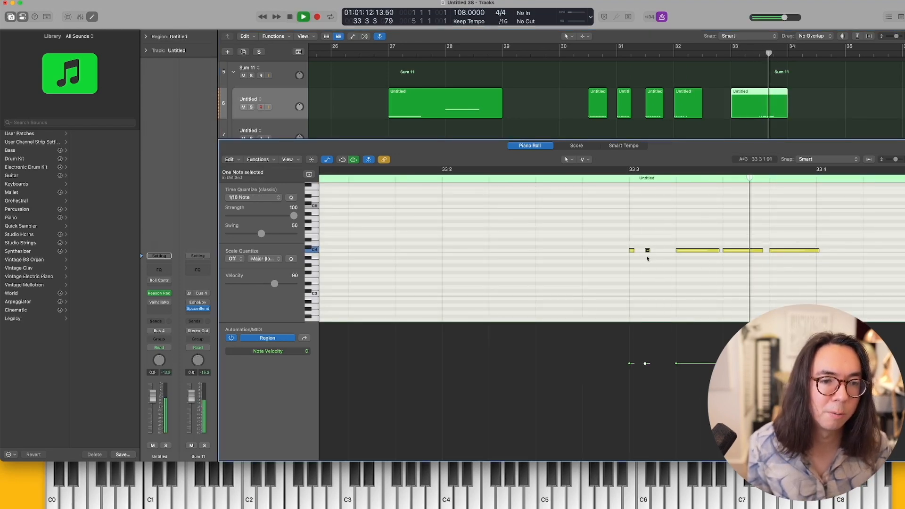
pyautogui.press('space')
pyautogui.press('space')
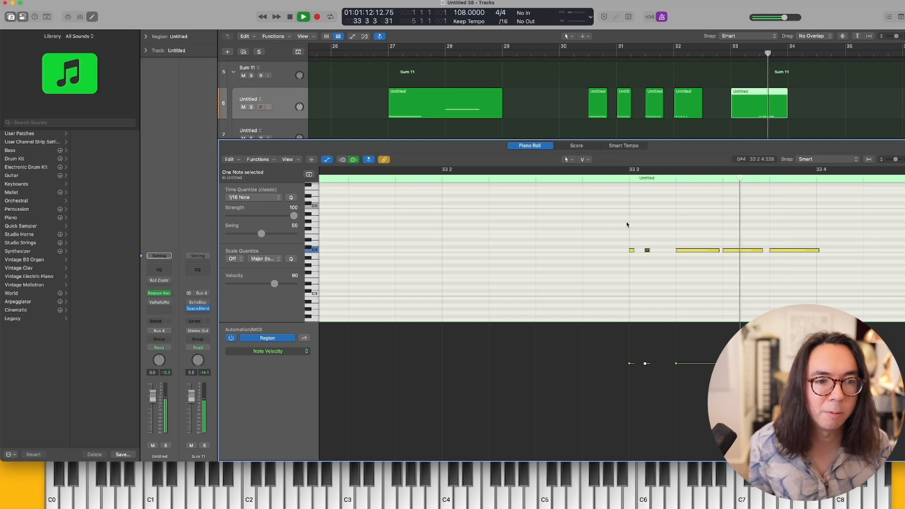
pyautogui.press('space')
pyautogui.press('space')
pyautogui.press('space')
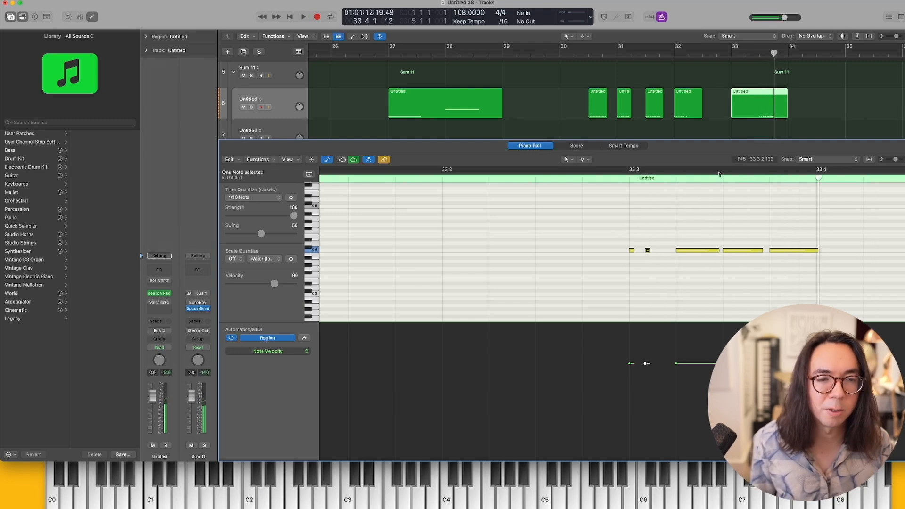
pyautogui.press('e')
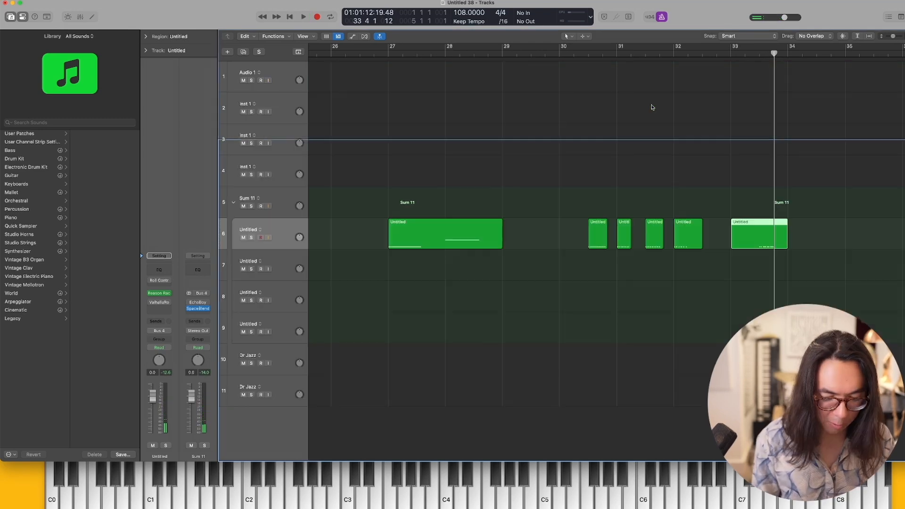
# Split the long region at bar 28 and move the two following roll regions to bars 29 and 30
pyautogui.click(444, 221)
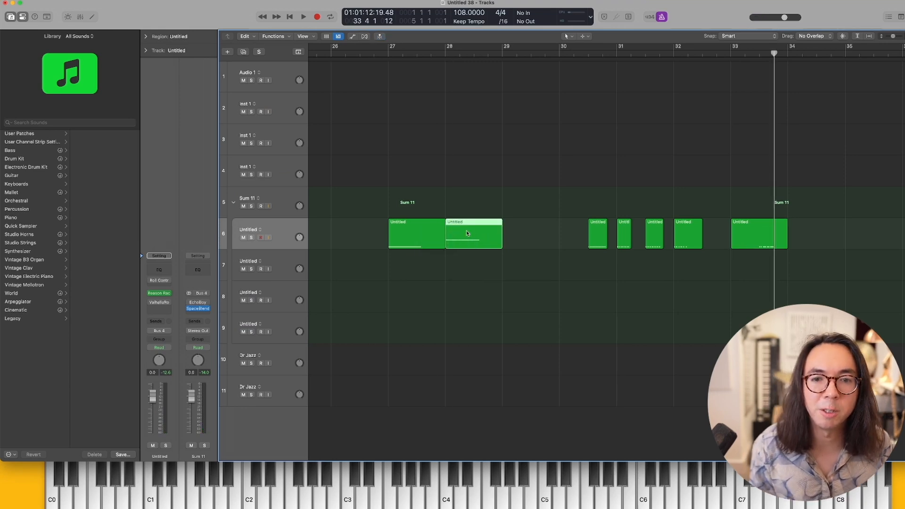
pyautogui.moveTo(592, 232); pyautogui.dragTo(506, 233)
pyautogui.moveTo(622, 232); pyautogui.dragTo(564, 231)
pyautogui.click(656, 230)
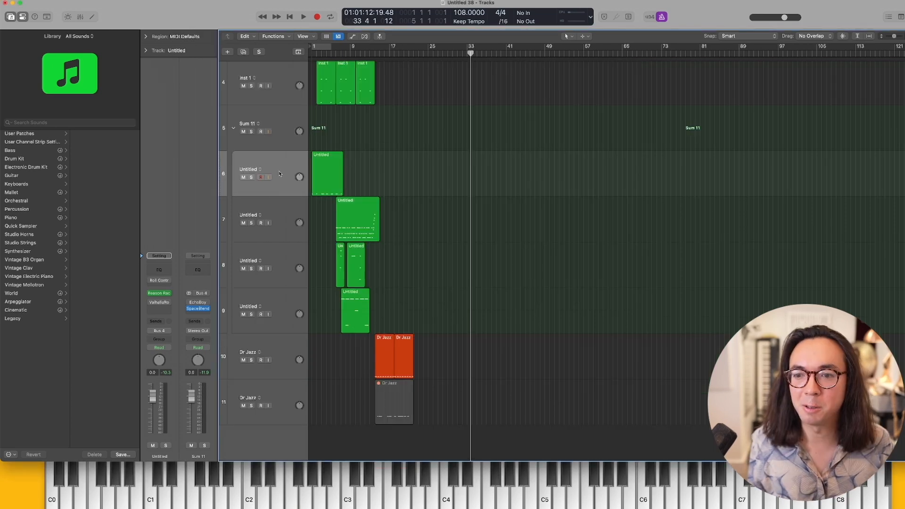
# Replace Roll Control with reMIDI 4 MFX on the first Sum 11 track and load MoreRolls.mid
pyautogui.click(160, 281)
pyautogui.write('remi')
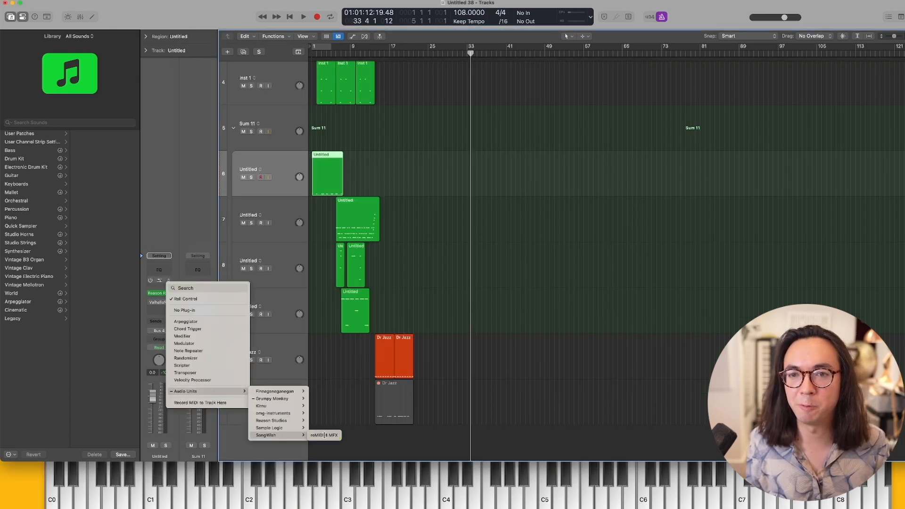
pyautogui.click(324, 433)
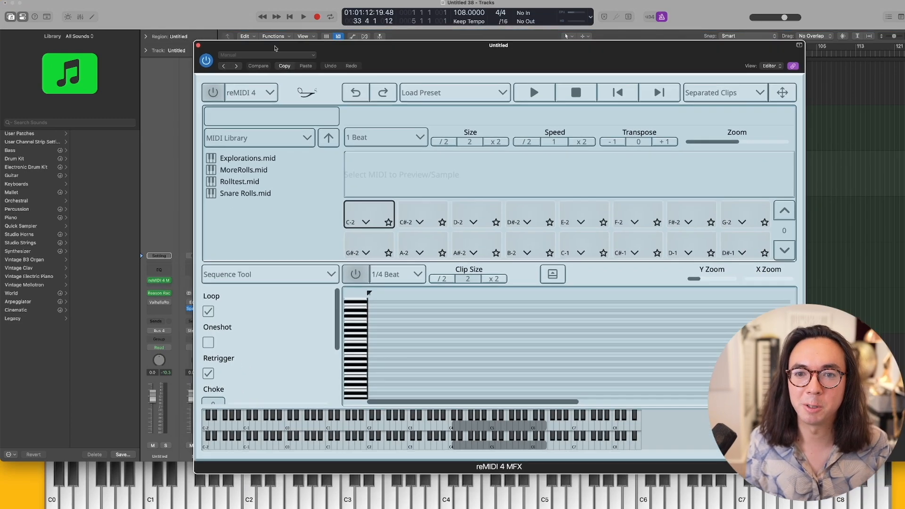
pyautogui.moveTo(274, 48); pyautogui.dragTo(288, 38)
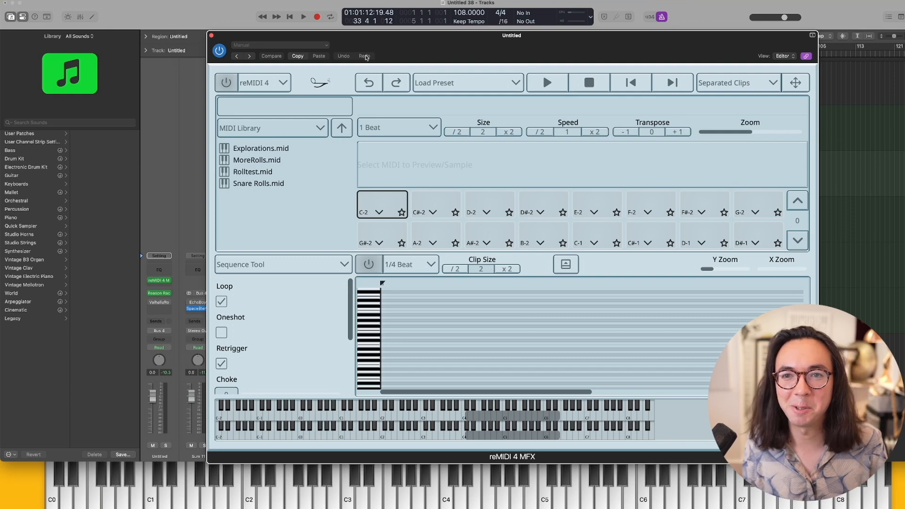
pyautogui.moveTo(366, 57); pyautogui.dragTo(355, 53)
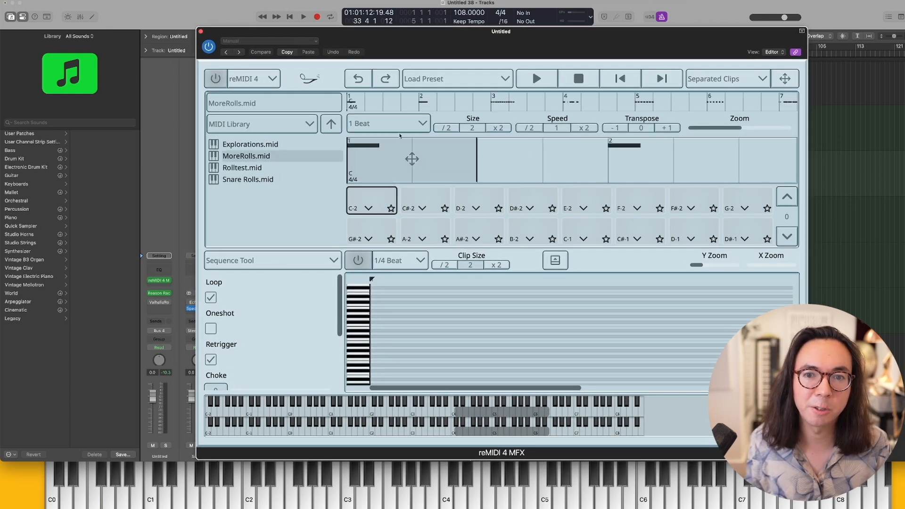
# Set the reMIDI slice size to 4 beats and slice MoreRolls.mid to the pads on white keys
pyautogui.click(503, 128)
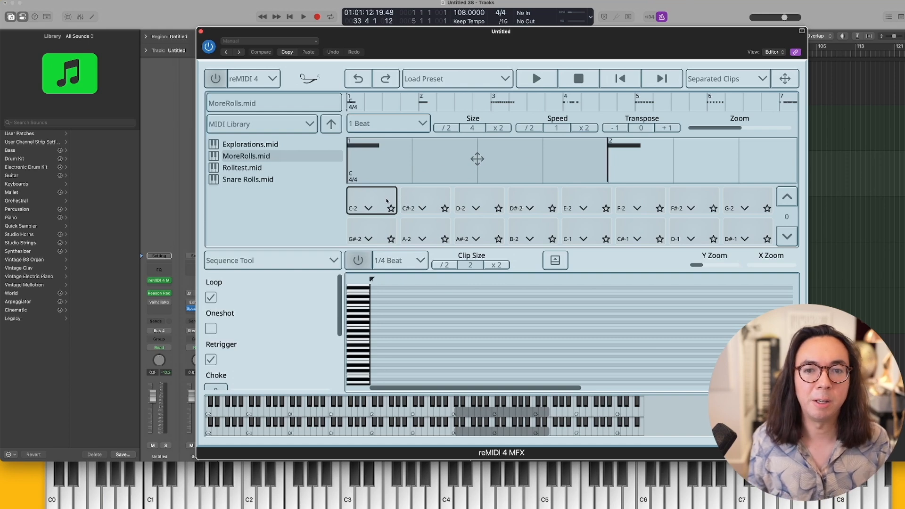
pyautogui.rightClick(462, 162)
pyautogui.moveTo(549, 239)
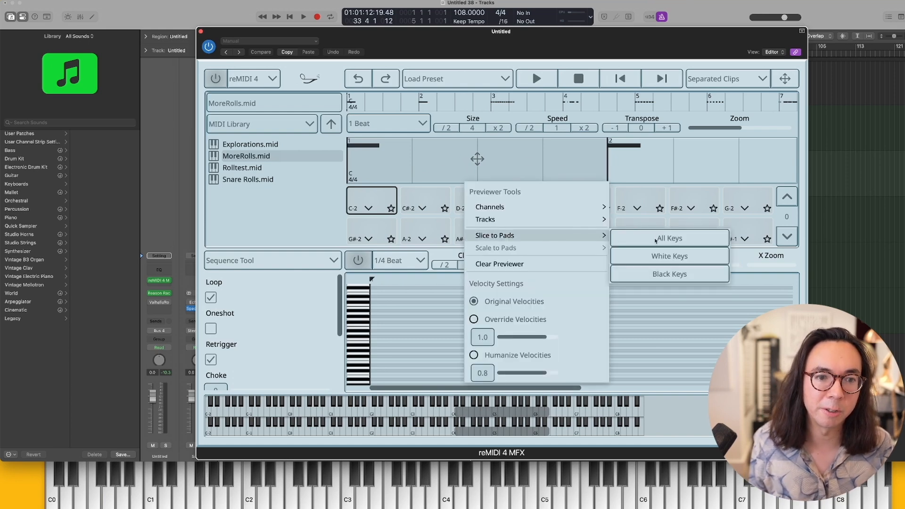
pyautogui.click(664, 260)
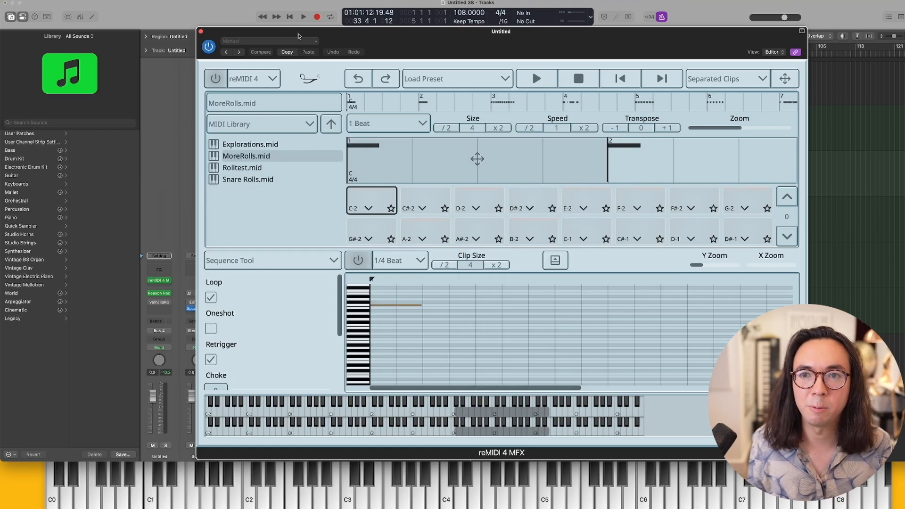
# Insert a Transposer before reMIDI 4 MFX, set it to -24 semitones, and close its window
pyautogui.moveTo(298, 36); pyautogui.dragTo(287, 8)
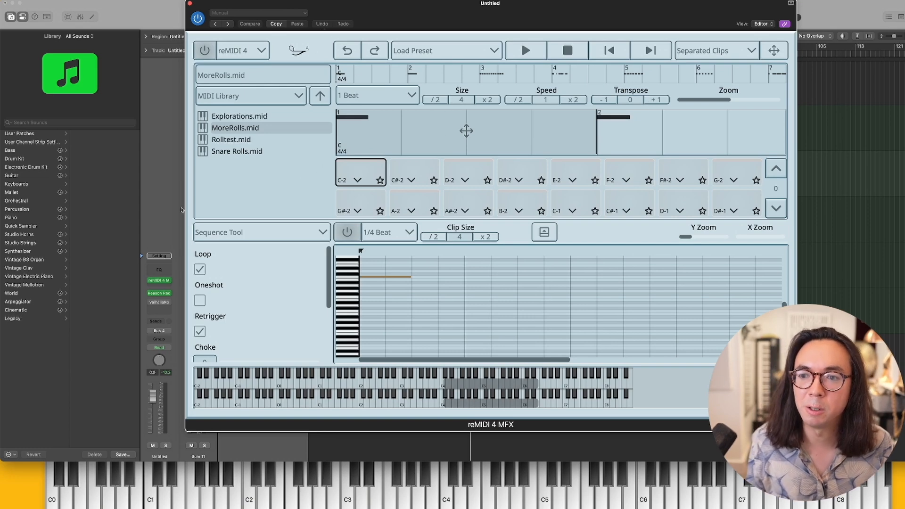
pyautogui.click(169, 280)
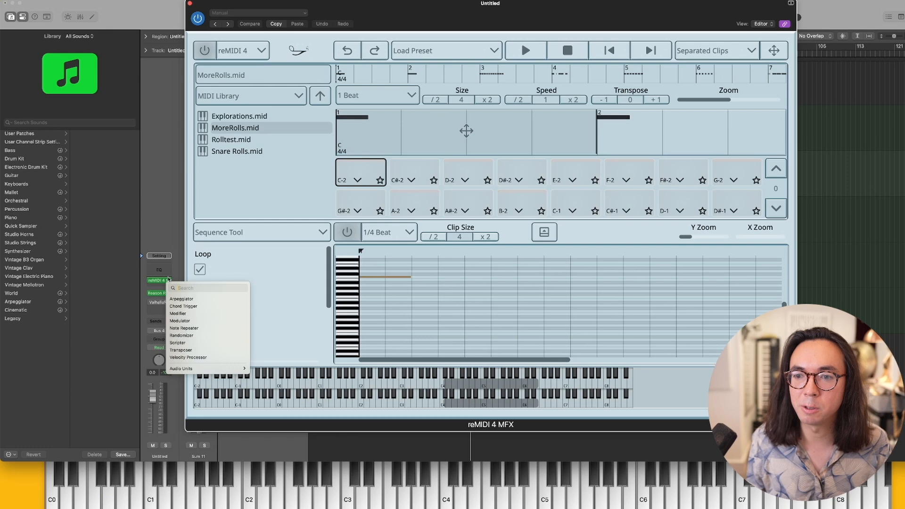
pyautogui.click(181, 350)
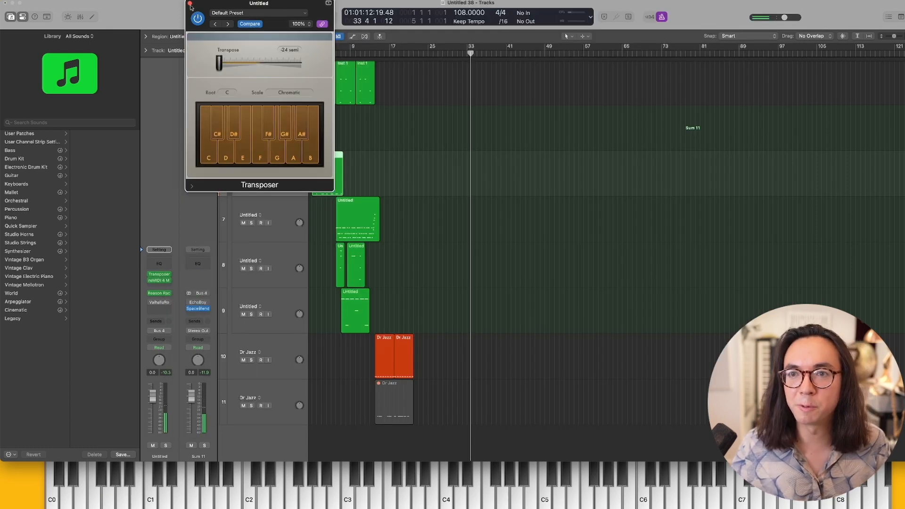
pyautogui.click(190, 4)
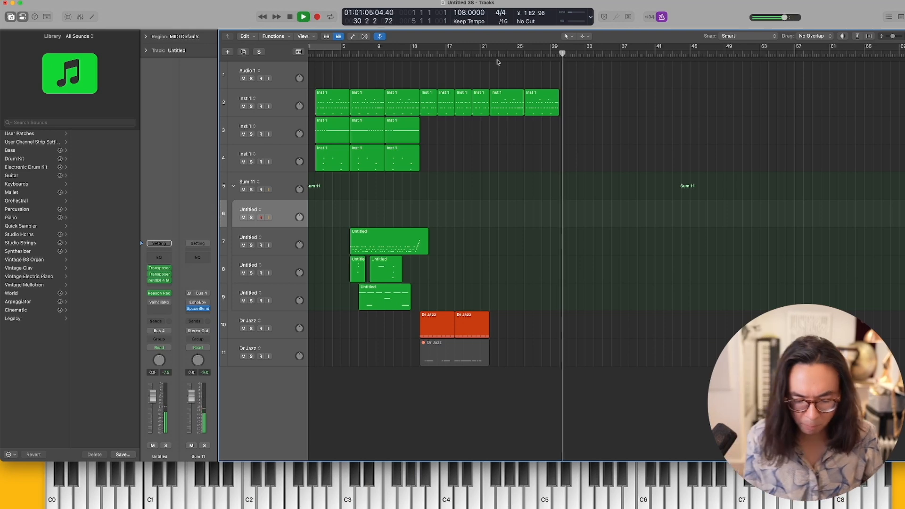
# Capture the performance just played as a region on the first Sum 11 track and open it in the Piano Roll
pyautogui.hotkey('shift', 'r')
pyautogui.press('space')
pyautogui.doubleClick(498, 214)
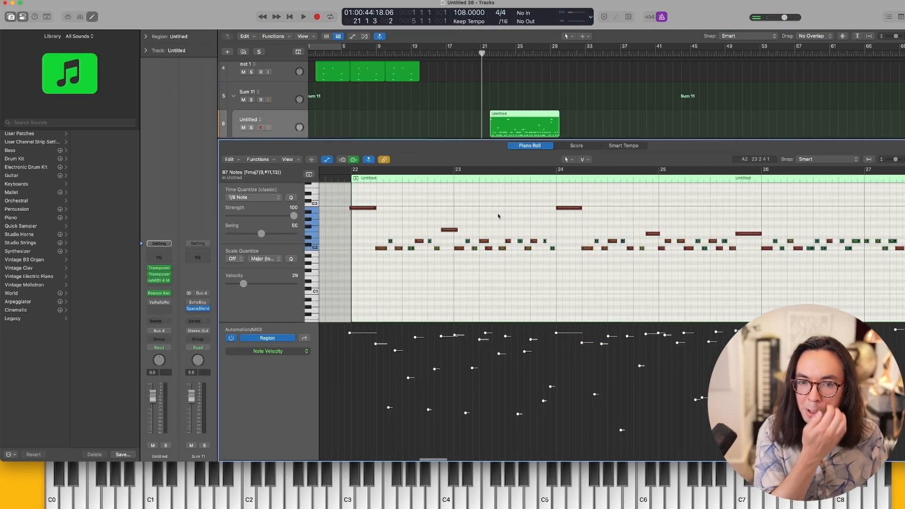
# Set the Time Quantize of the captured region's notes to 1/16 Note
pyautogui.scroll(-5, 498, 216)
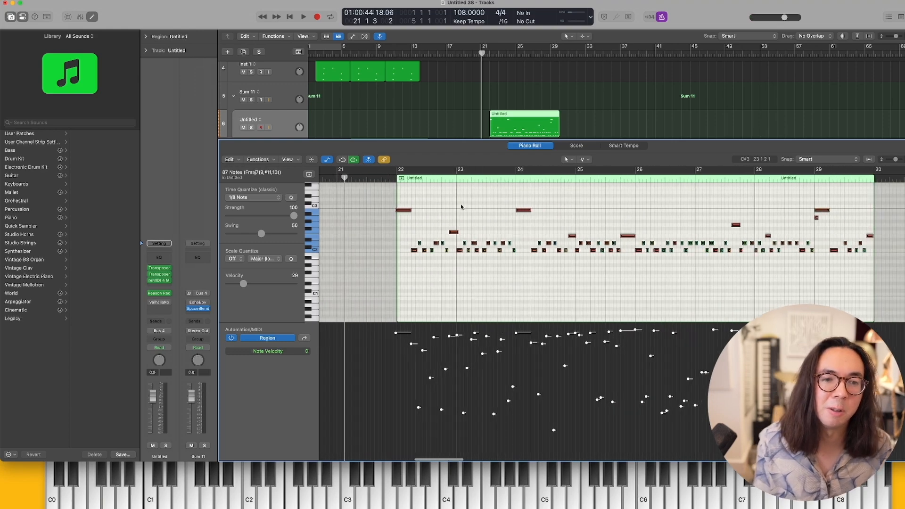
pyautogui.scroll(3, 461, 206)
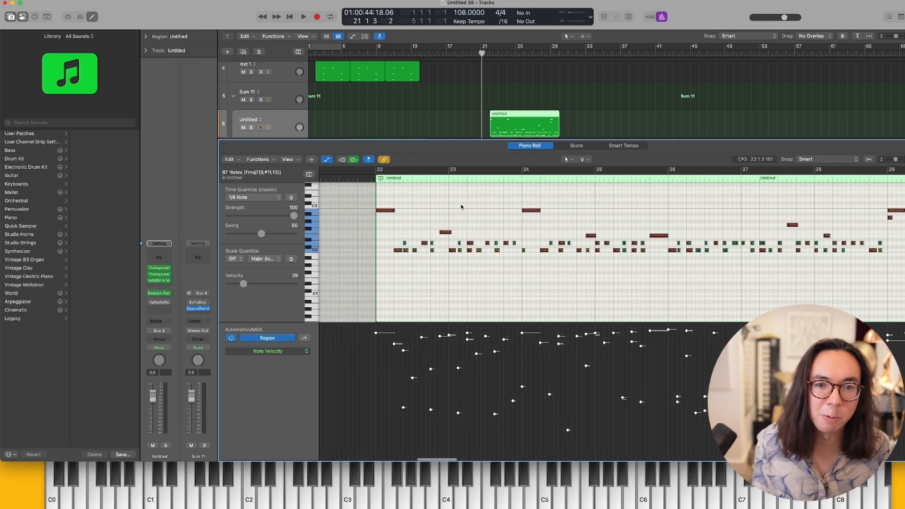
pyautogui.scroll(2, 461, 206)
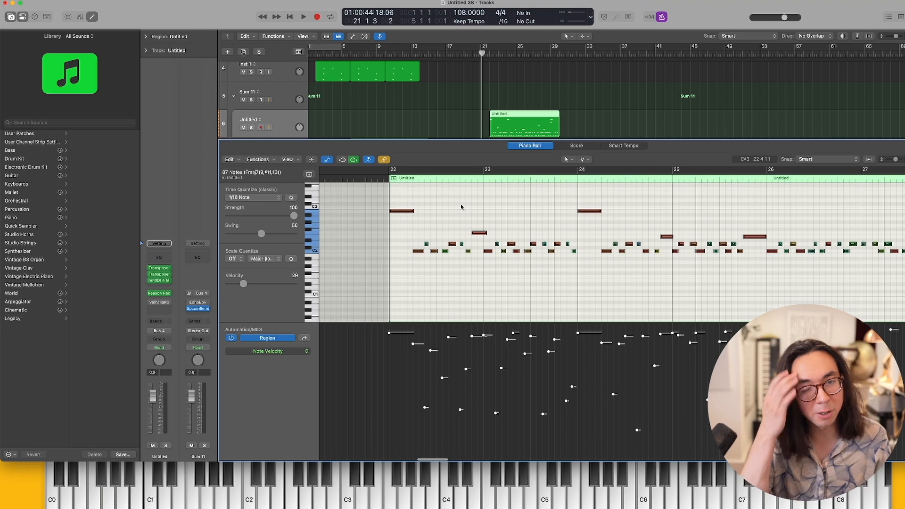
pyautogui.scroll(1, 462, 207)
pyautogui.scroll(-3, 535, 202)
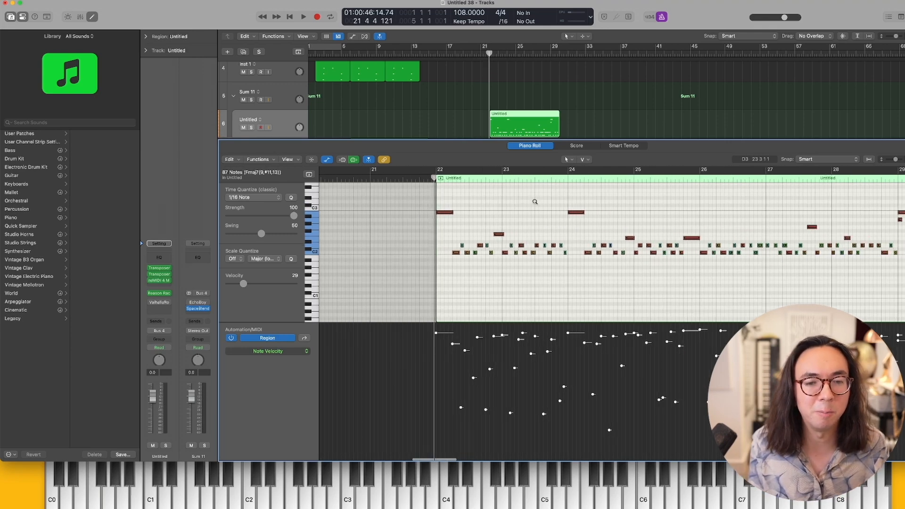
# Play the quantized region from bar 22 and examine its notes in the Piano Roll, closing the editor at the end
pyautogui.press('space')
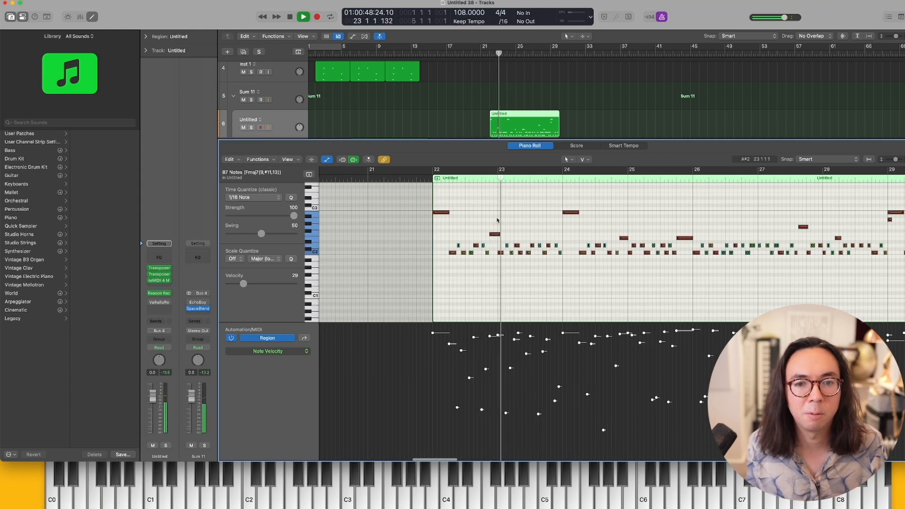
pyautogui.scroll(3, 497, 220)
pyautogui.scroll(2, 497, 221)
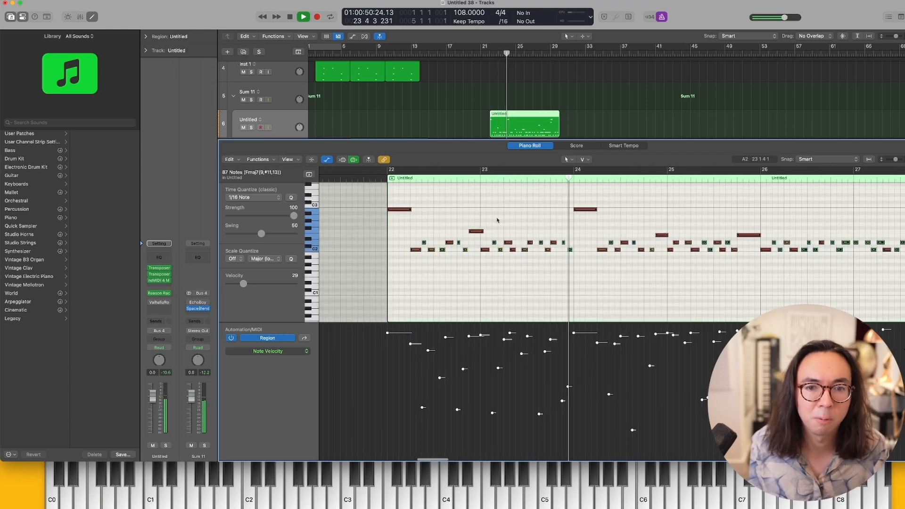
pyautogui.scroll(-2, 497, 220)
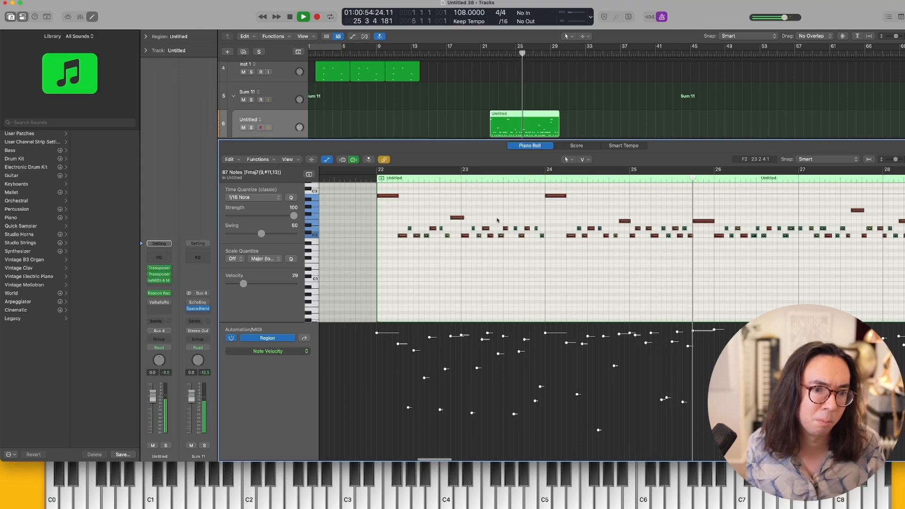
pyautogui.hscroll(2, 496, 220)
pyautogui.hscroll(4, 497, 220)
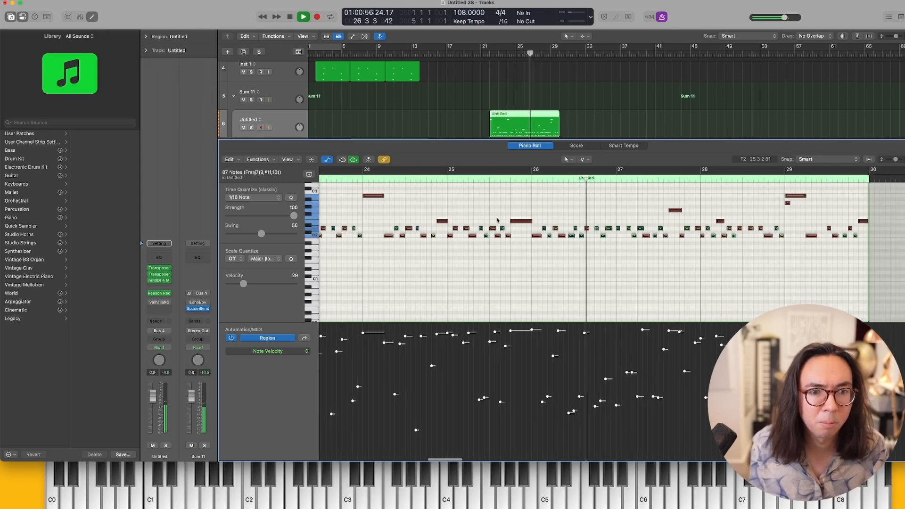
pyautogui.scroll(2, 497, 220)
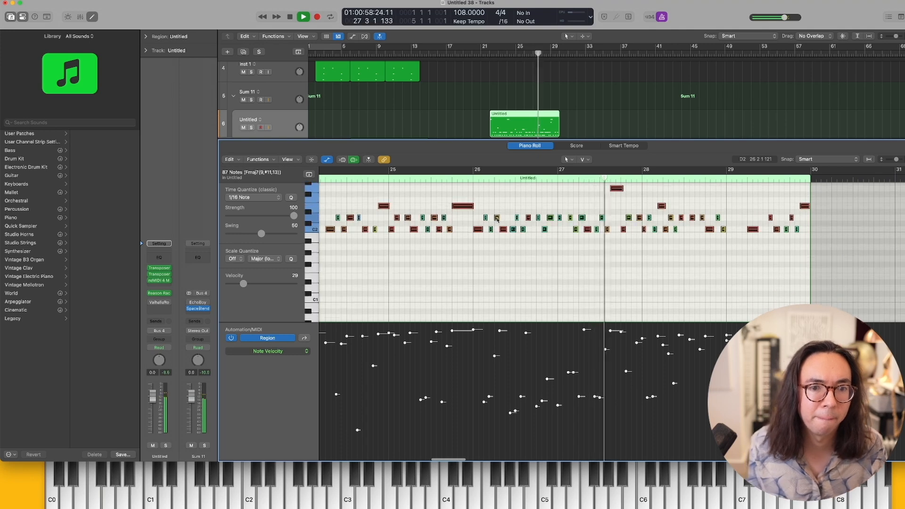
pyautogui.hscroll(2, 497, 220)
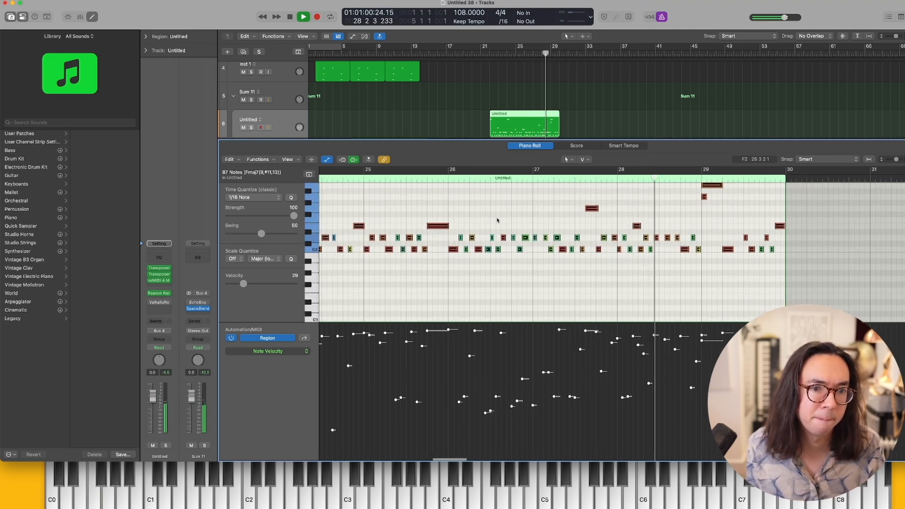
pyautogui.scroll(2, 497, 220)
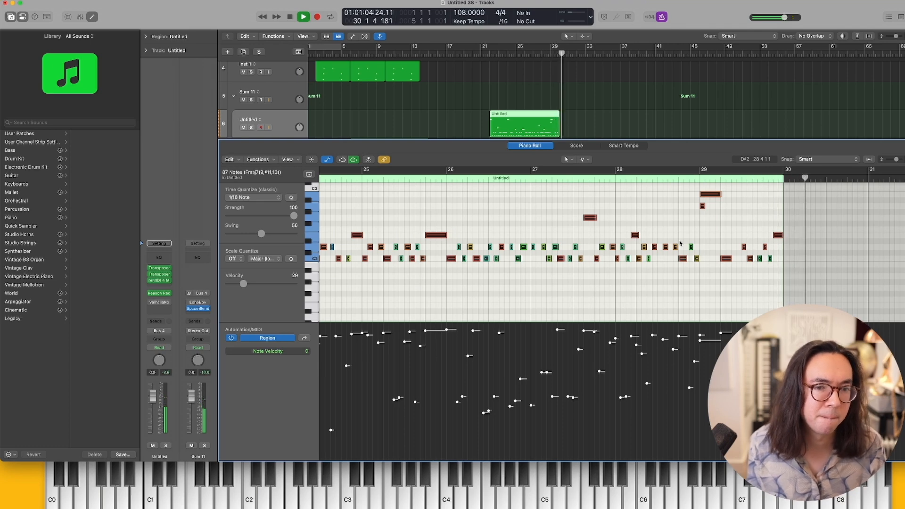
pyautogui.press('e')
# Open the track's Reason Rack Plugin instrument, play the region, and move the track out of the Sum 11 stack to just above it
pyautogui.scroll(3, 670, 238)
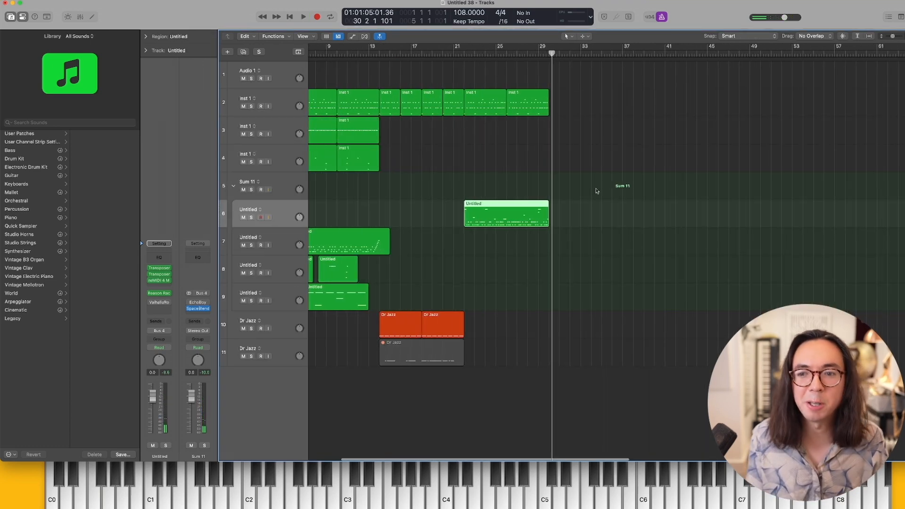
pyautogui.scroll(-1, 425, 134)
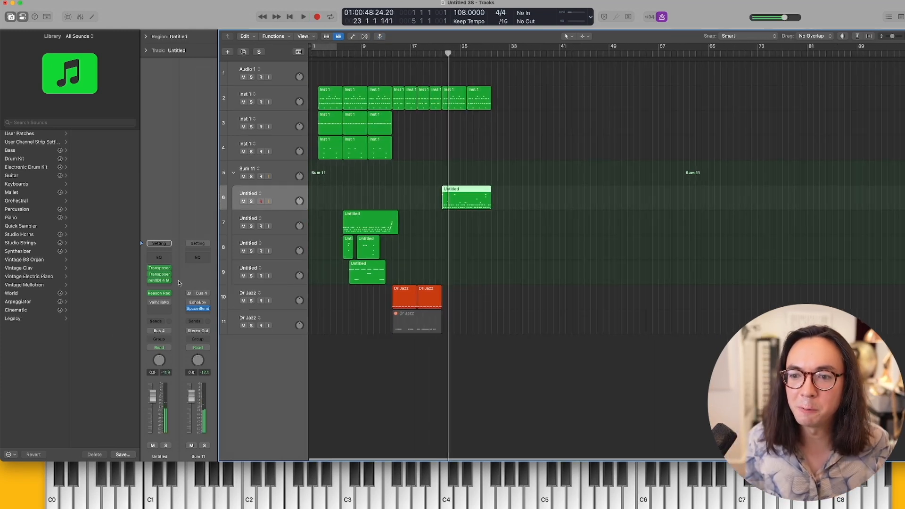
pyautogui.click(159, 293)
pyautogui.moveTo(457, 128); pyautogui.dragTo(652, 53)
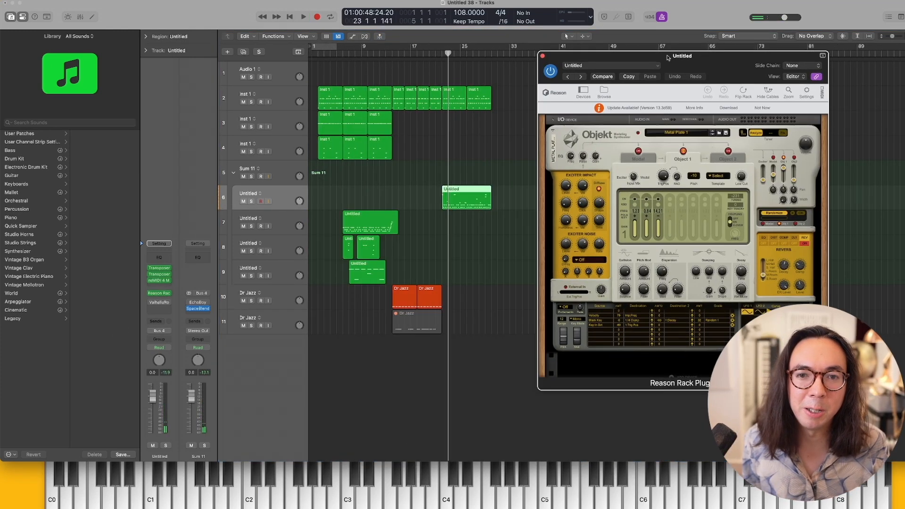
pyautogui.press('space')
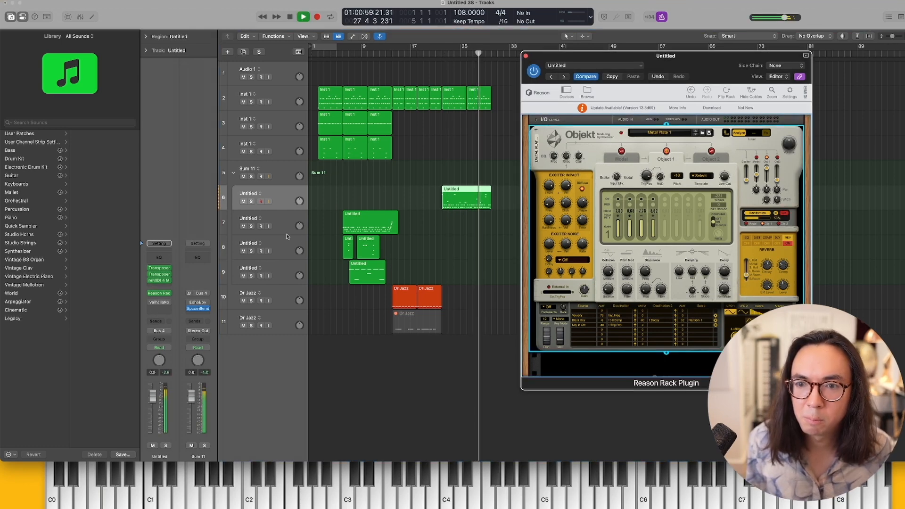
pyautogui.moveTo(190, 311)
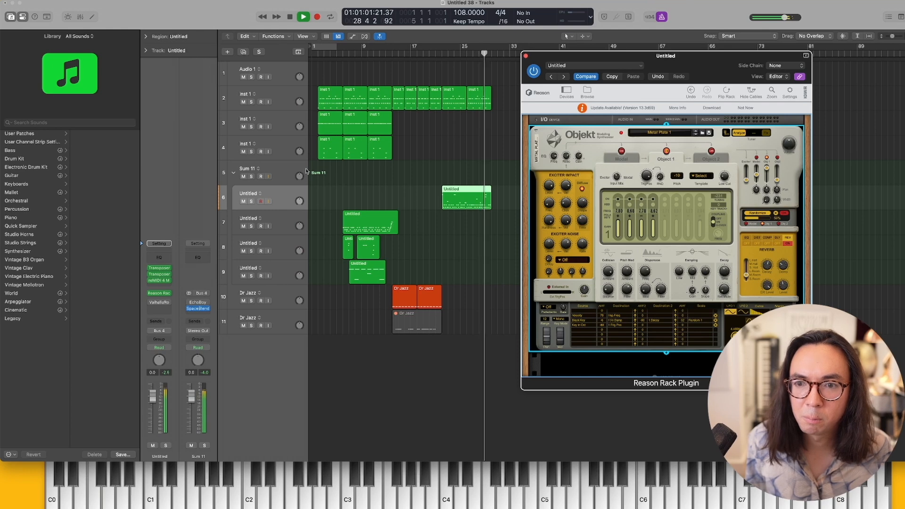
pyautogui.moveTo(273, 198); pyautogui.dragTo(275, 183)
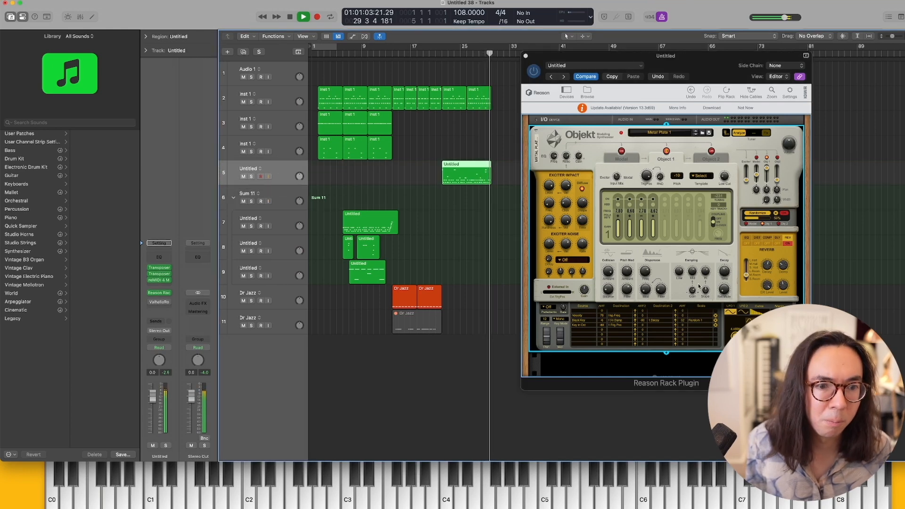
# Adjust Object 1's Damping Hi Freq and Release Mute in Objekt while the region plays, and stop playback
pyautogui.click(702, 281)
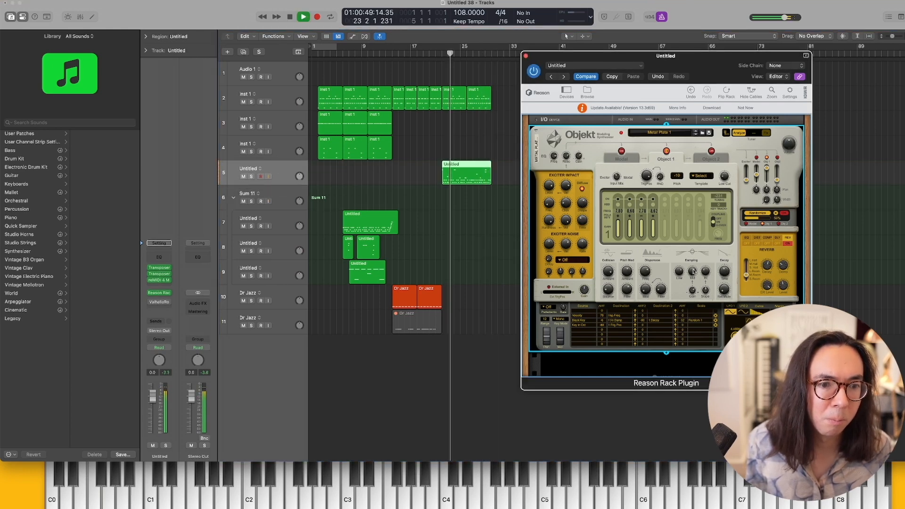
pyautogui.moveTo(680, 271)
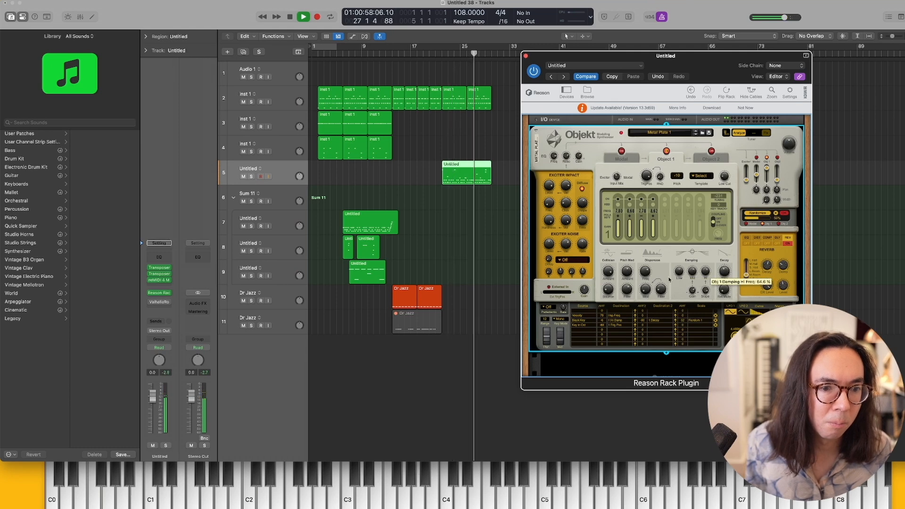
pyautogui.moveTo(634, 279)
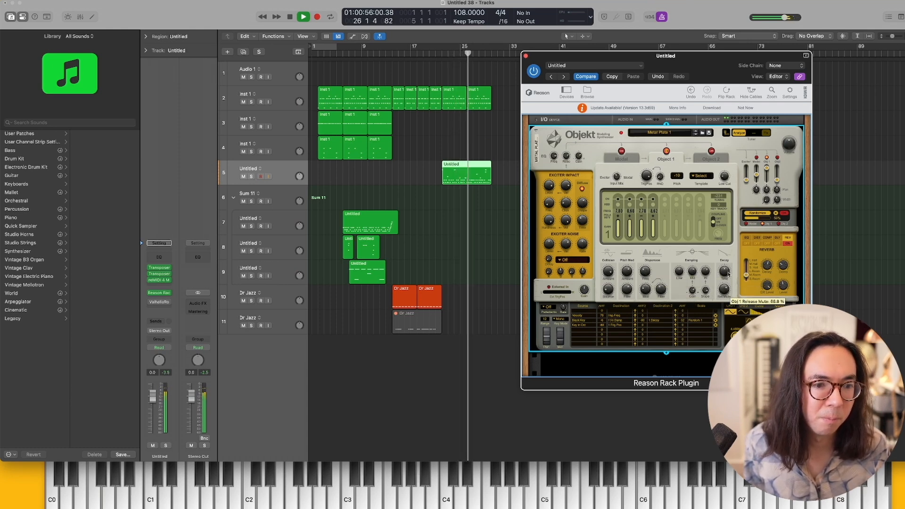
pyautogui.moveTo(724, 288)
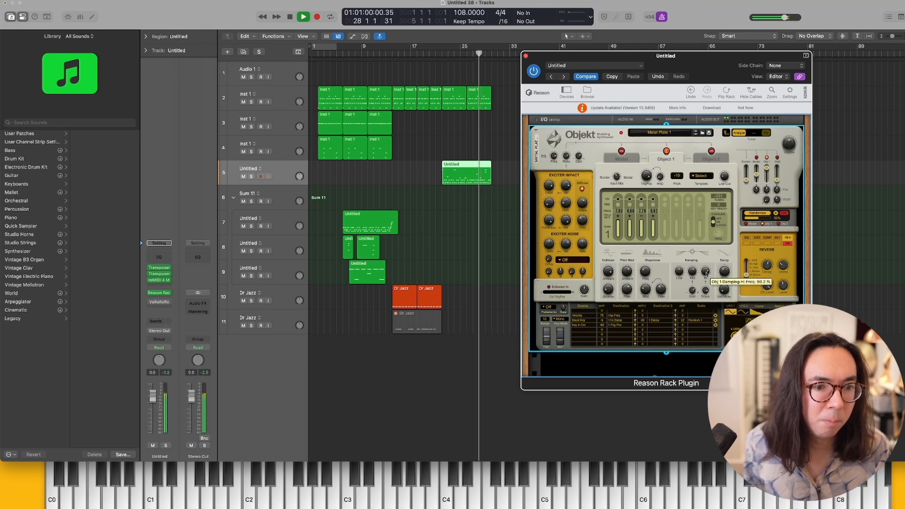
pyautogui.moveTo(706, 279); pyautogui.dragTo(704, 279)
pyautogui.press('space')
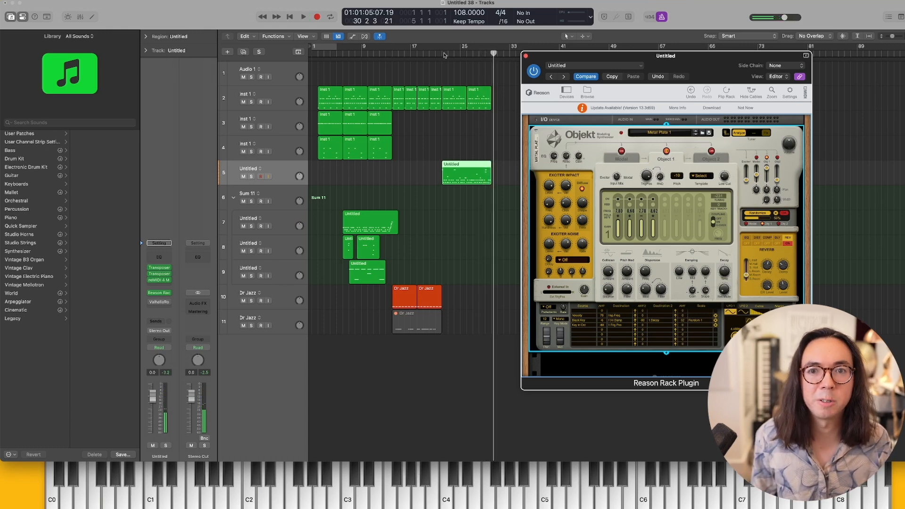
# Set the track's automation to Latch and record movements of Object 1's Damping Hi Freq during playback from bar 22
pyautogui.click(442, 55)
pyautogui.click(705, 271)
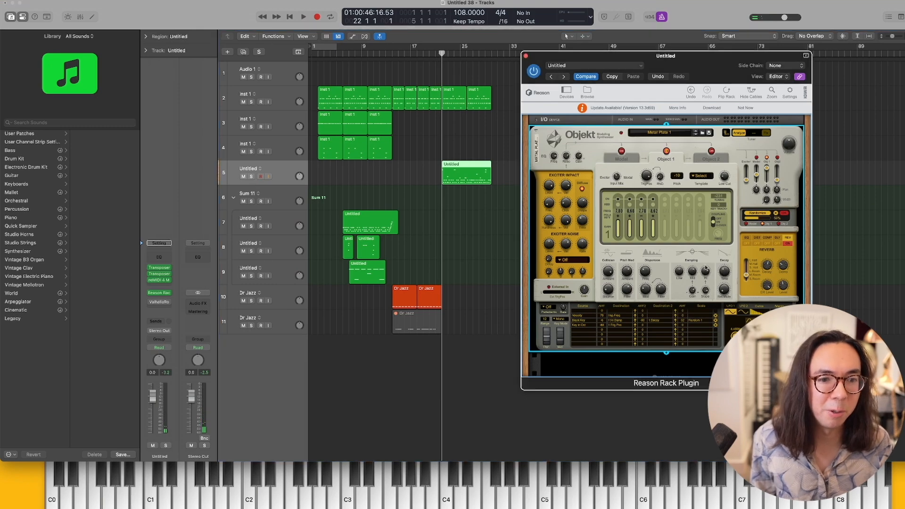
pyautogui.moveTo(693, 62); pyautogui.dragTo(641, 53)
pyautogui.press('space')
pyautogui.press('ctrl+super+l')
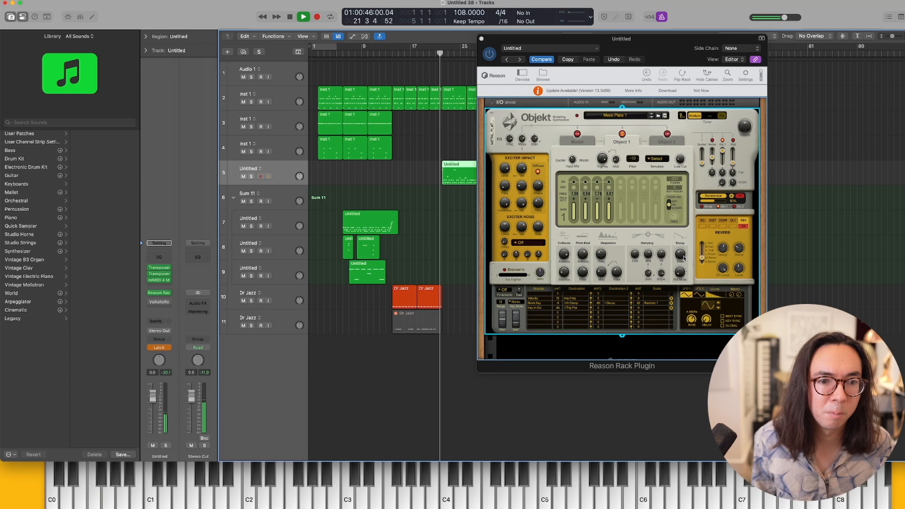
pyautogui.click(677, 256)
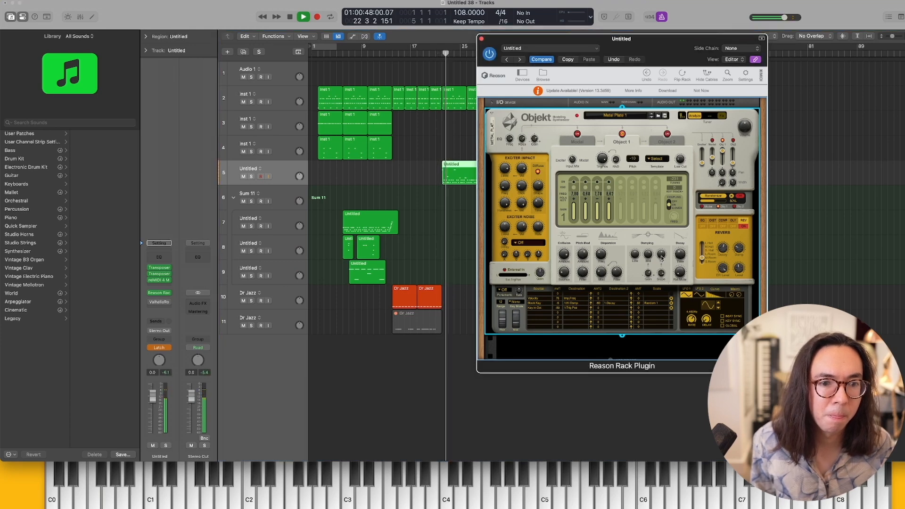
pyautogui.scroll(5, 662, 254)
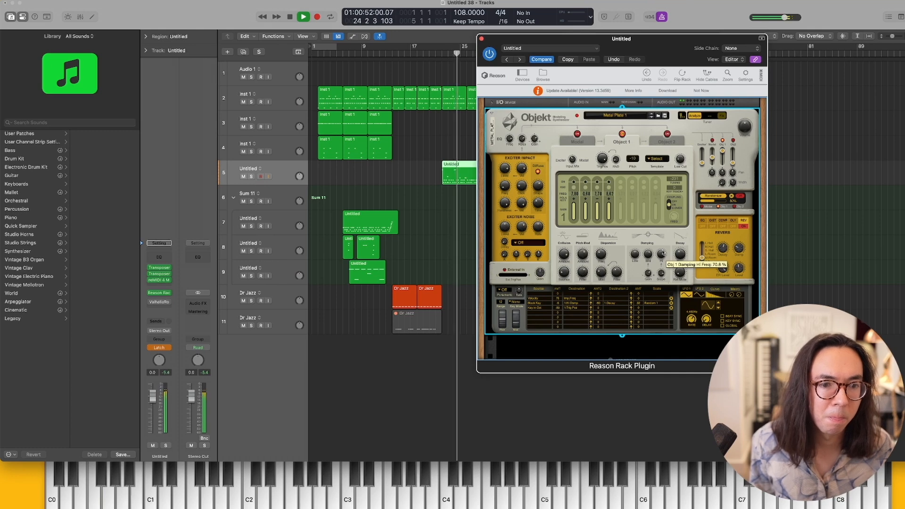
pyautogui.moveTo(662, 254); pyautogui.dragTo(662, 255)
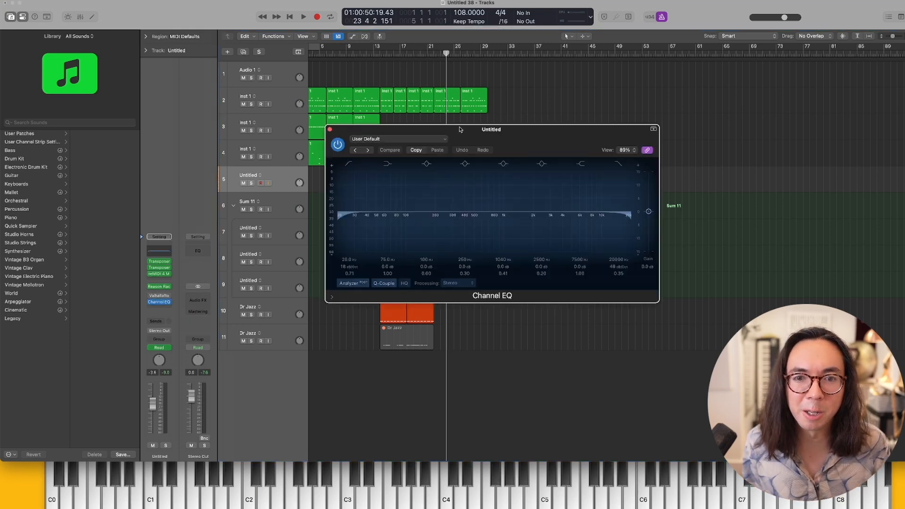
# Shape the Channel EQ into a mid-range band with a low cut at 364 Hz, a +2.9 dB boost at 1890 Hz, and a high cut
pyautogui.moveTo(460, 129); pyautogui.dragTo(524, 131)
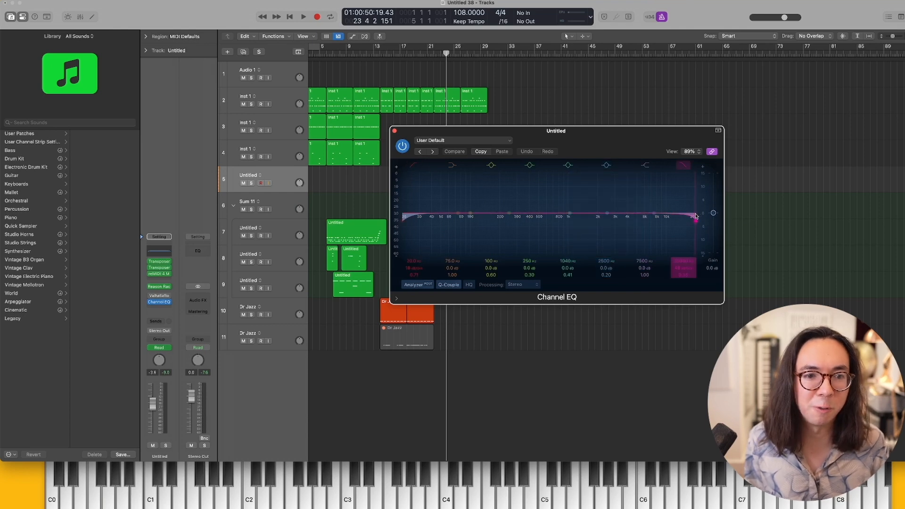
pyautogui.moveTo(693, 212); pyautogui.dragTo(588, 201)
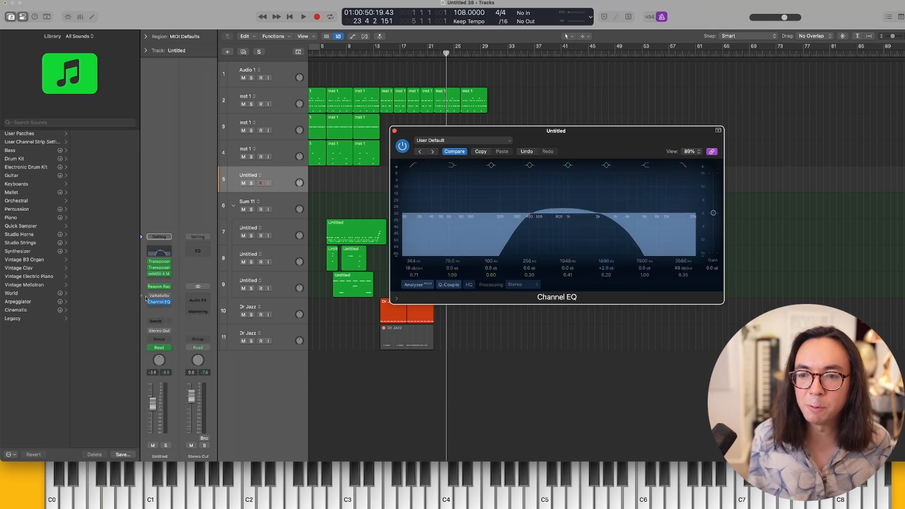
# Insert EchoBoy after the Channel EQ on the same track and listen to the echo during playback
pyautogui.click(158, 308)
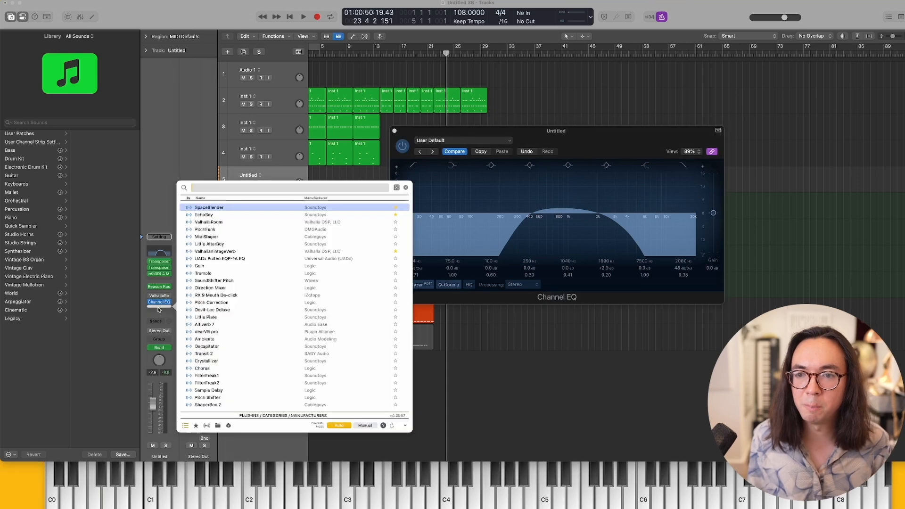
pyautogui.press('Down')
pyautogui.press('Return')
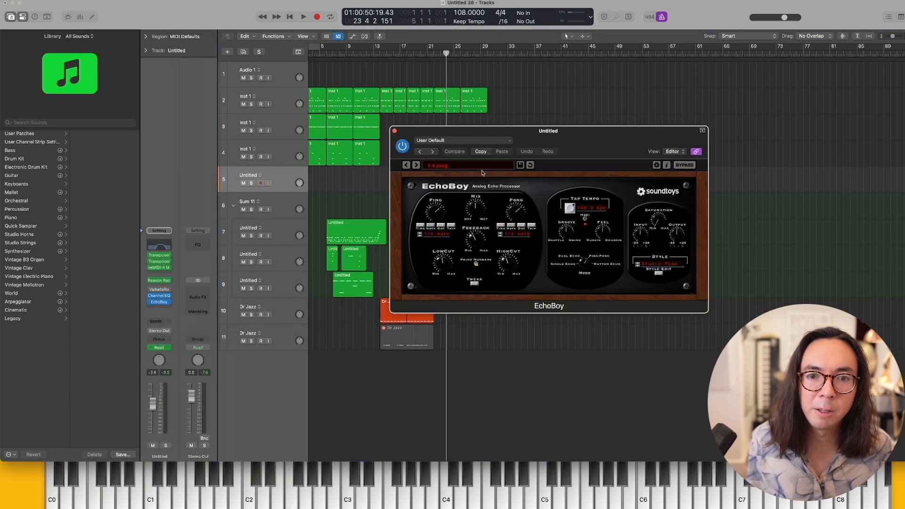
pyautogui.press('space')
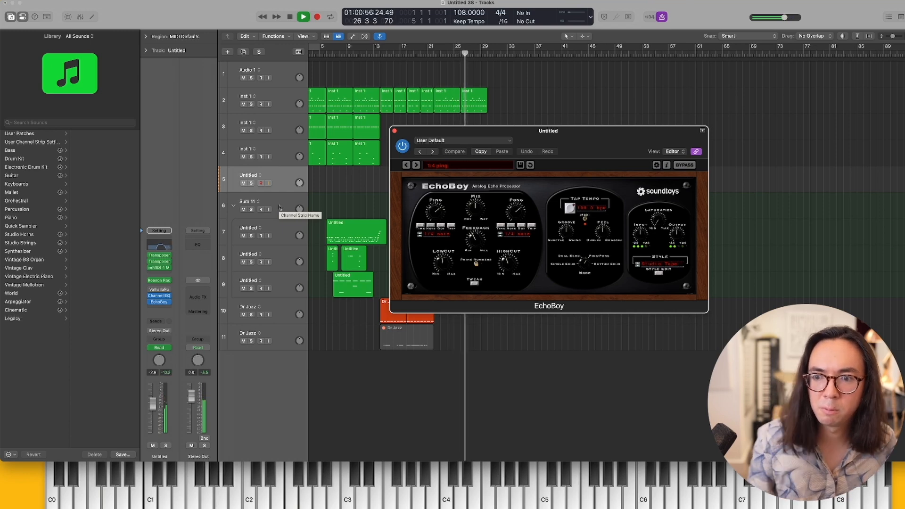
pyautogui.press('space')
# Replace the Channel EQ ahead of EchoBoy with the SpaceBlender effect
pyautogui.click(167, 295)
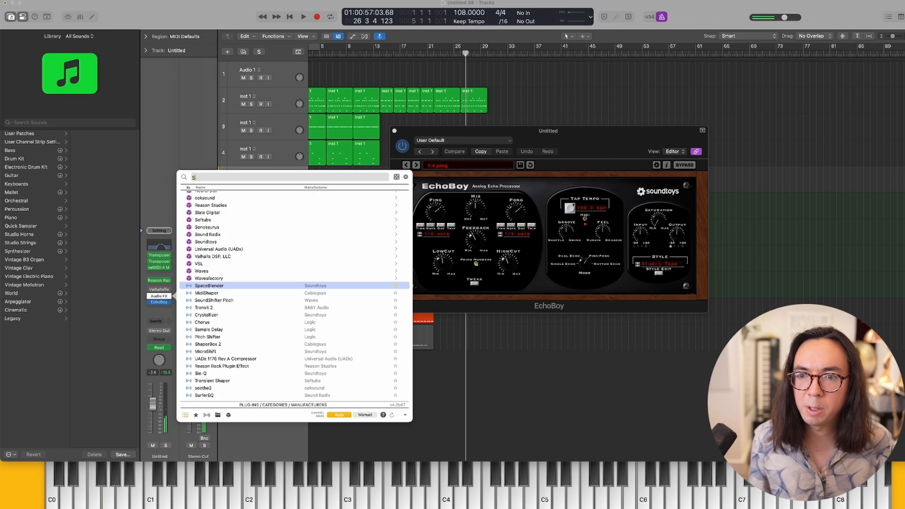
pyautogui.click(168, 295)
pyautogui.moveTo(198, 496)
pyautogui.moveTo(273, 448)
pyautogui.moveTo(334, 493)
pyautogui.click(375, 493)
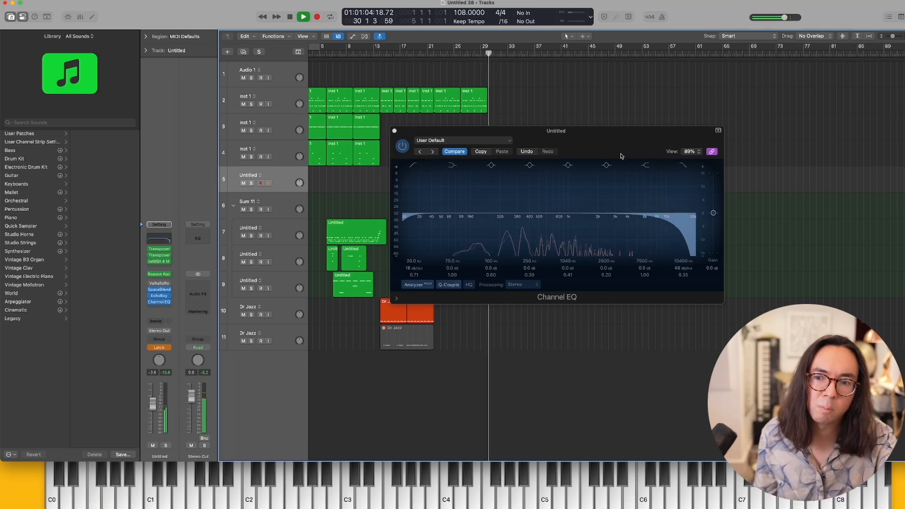
# Close the Channel EQ, stop playback, and load the Pr Damage2 patch onto the new Inst 7 track, opening its Kontakt instrument
pyautogui.click(394, 130)
pyautogui.press('space')
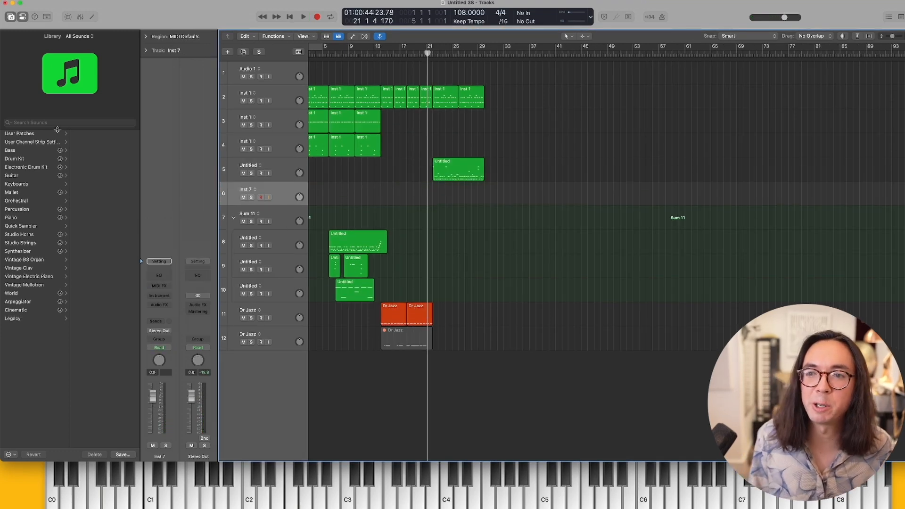
pyautogui.click(71, 122)
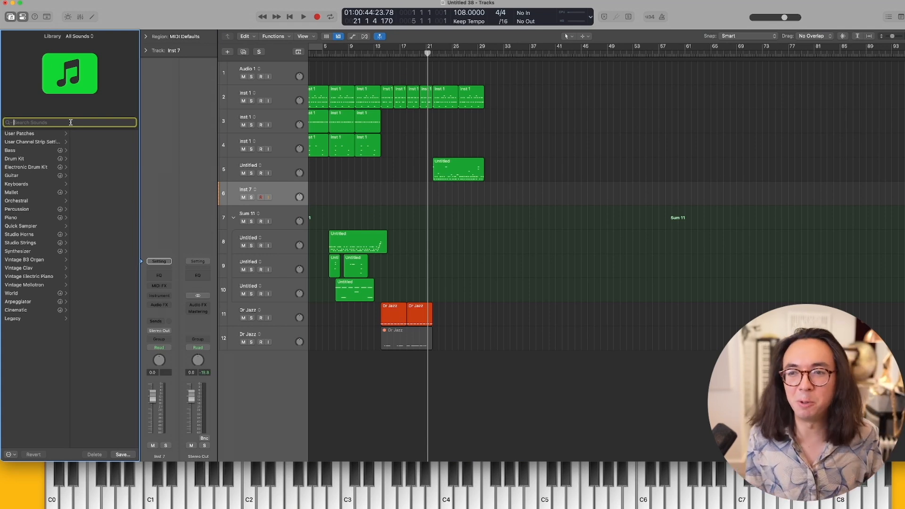
pyautogui.write('dam')
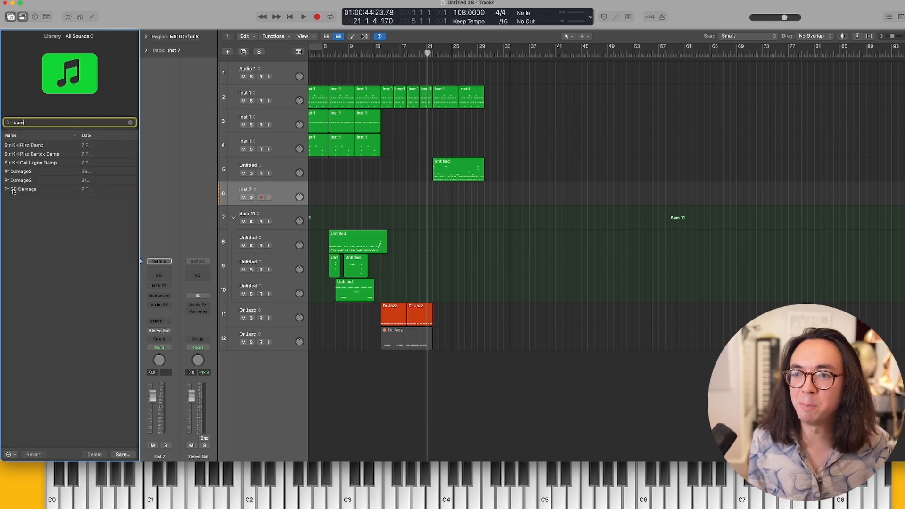
pyautogui.click(18, 172)
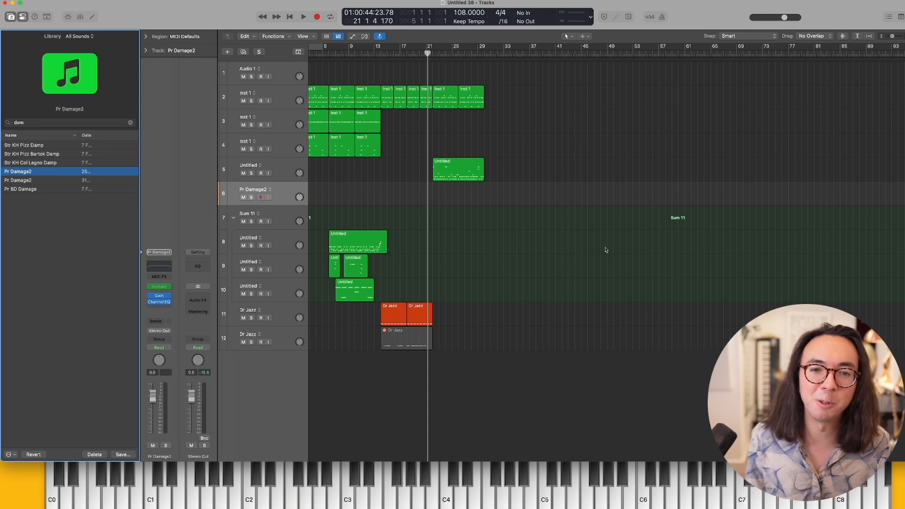
pyautogui.click(157, 287)
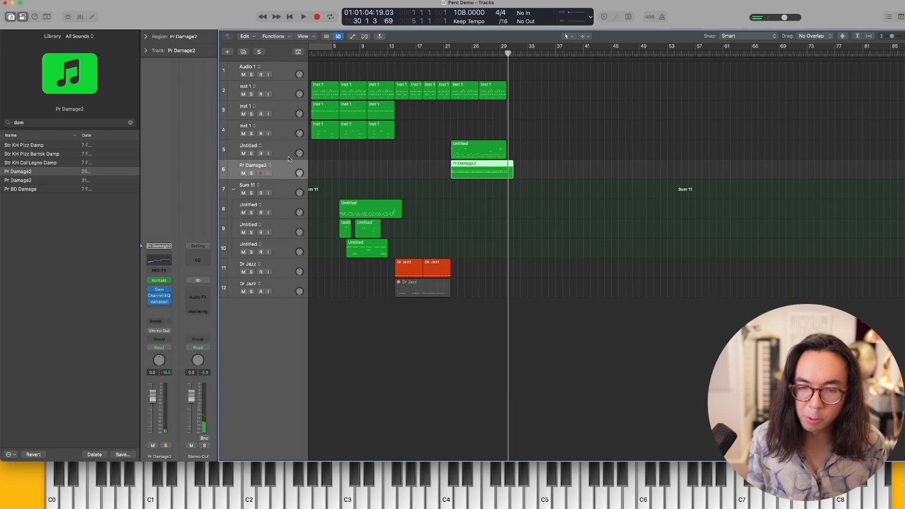
# Duplicate the Pr Damage2 track, load the FX Sub Hits patch onto the copy, and open its Kontakt instrument
pyautogui.press('super+d')
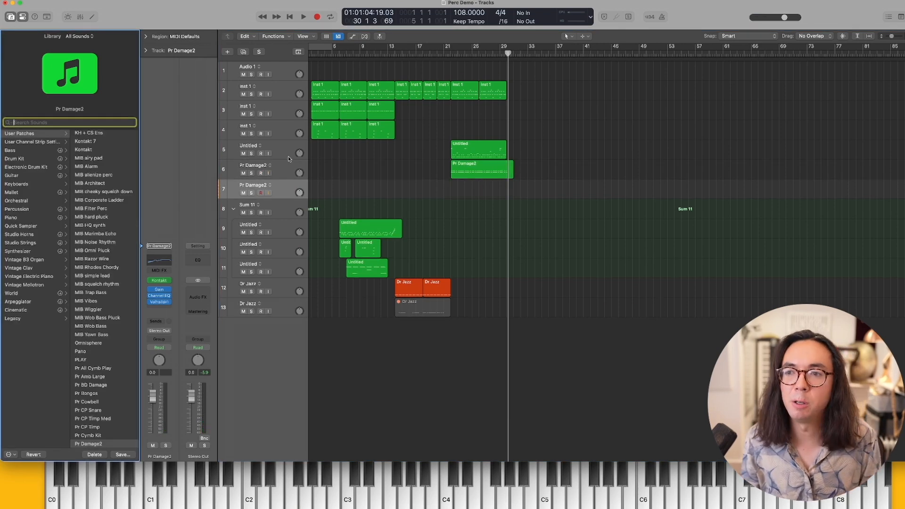
pyautogui.write('sub hit')
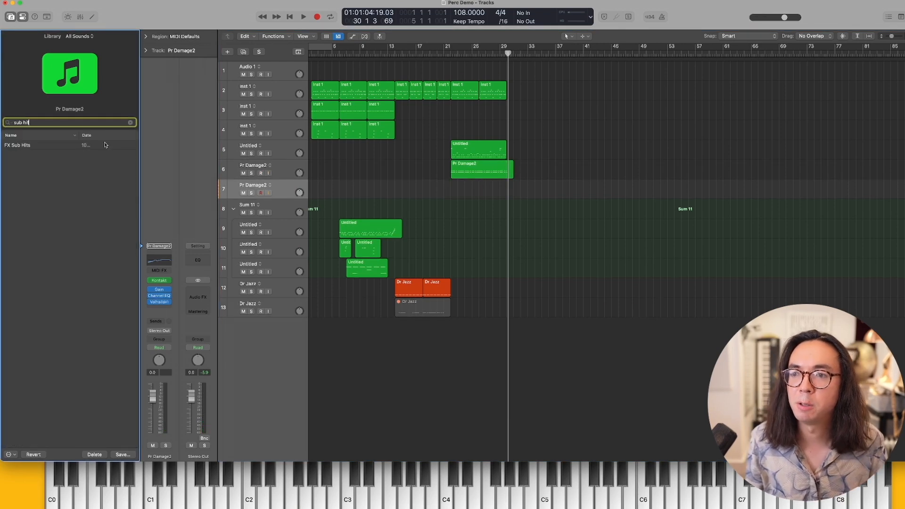
pyautogui.click(105, 145)
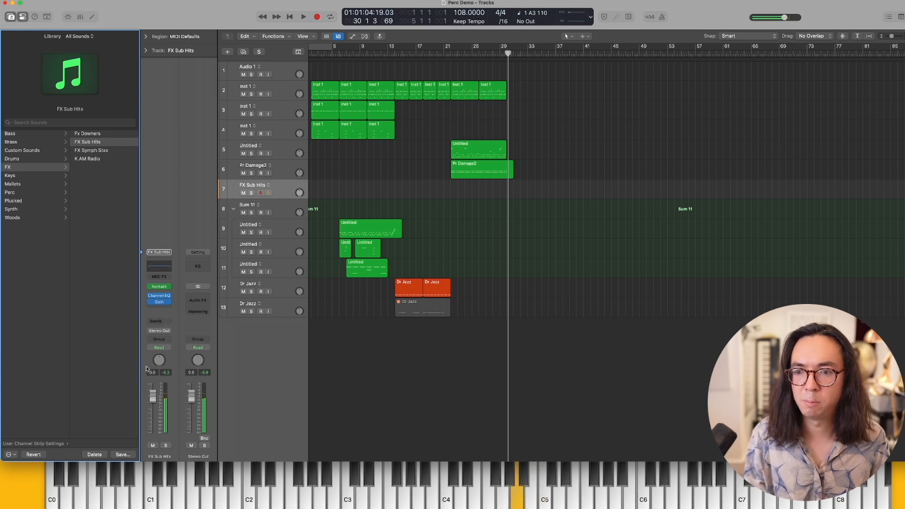
pyautogui.click(156, 287)
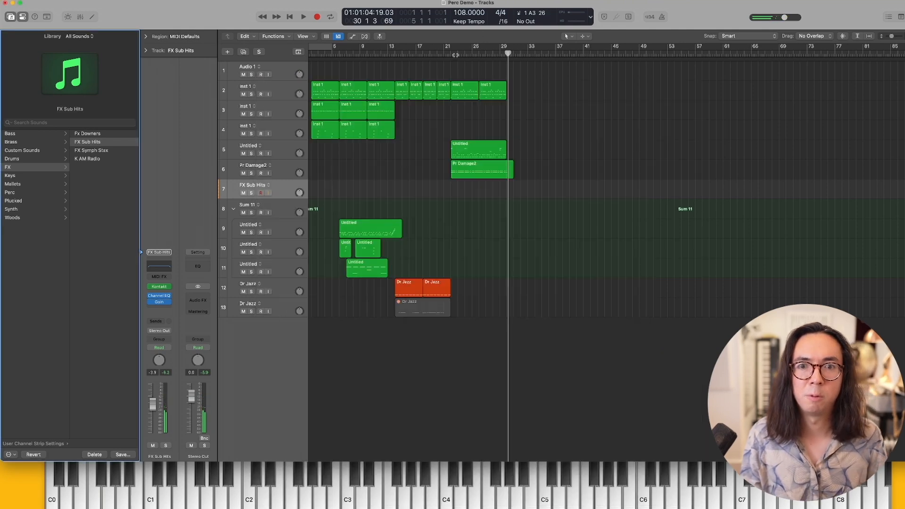
# Capture a two-bar FX Sub Hits performance at bar 22 during playback and repeat the region up to bar 30
pyautogui.click(447, 54)
pyautogui.press('space')
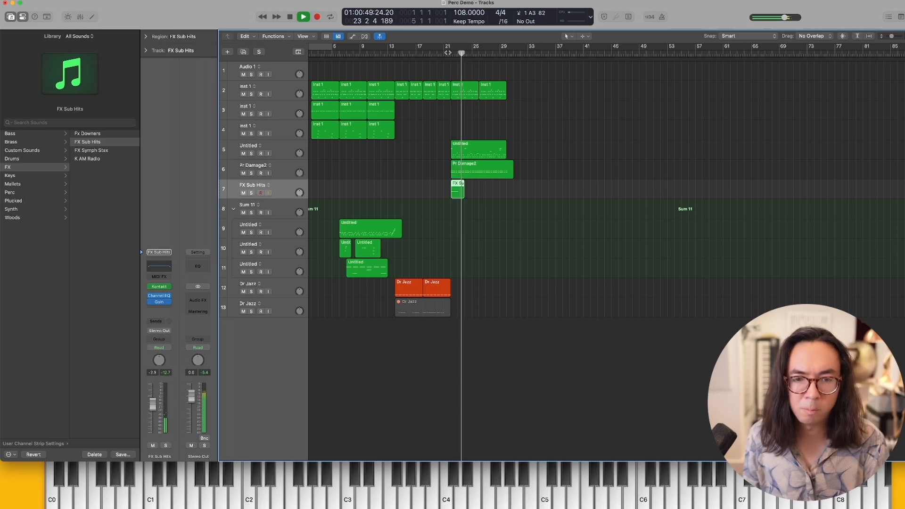
pyautogui.press('super+Right')
pyautogui.press('super+Right')
pyautogui.press('super+Right')
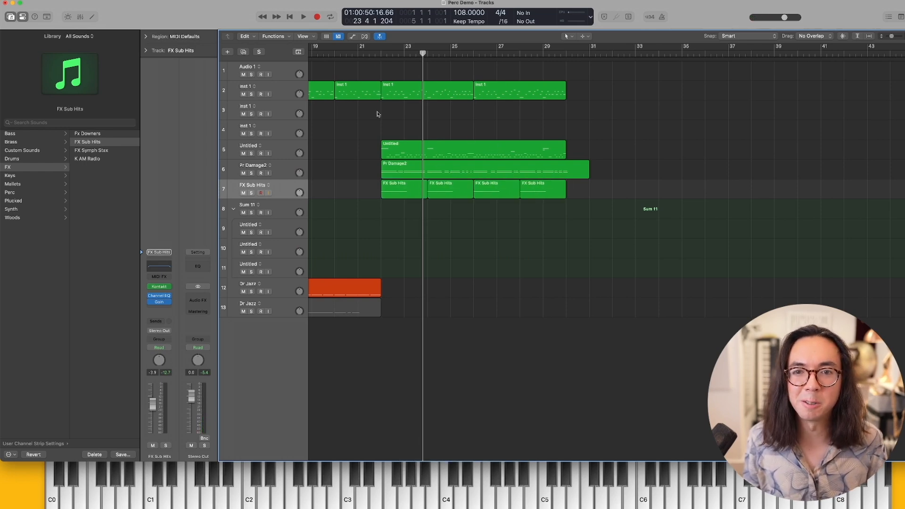
# Play the section from just before bar 22 to hear the repeated sub hits with the other percussion layers
pyautogui.click(376, 51)
pyautogui.press('space')
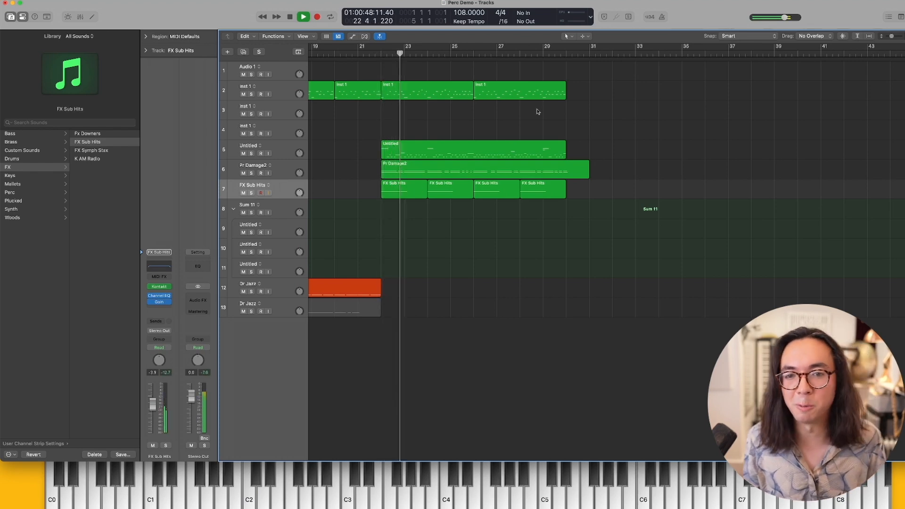
pyautogui.hscroll(1, 463, 220)
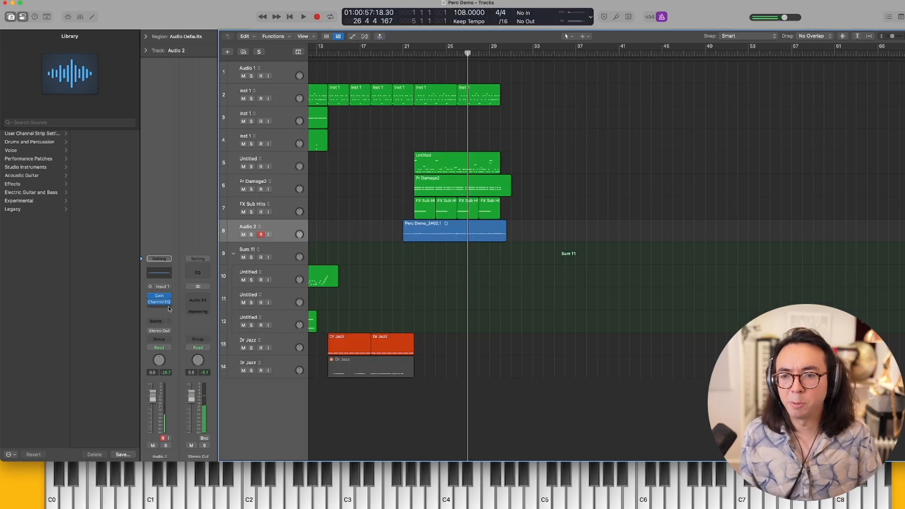
# Insert ValhallaRoom after the Channel EQ on Audio 2, set its mix to 43.4%, and adjust the reverb depth during solo playback
pyautogui.click(168, 306)
pyautogui.write('room')
pyautogui.press('Return')
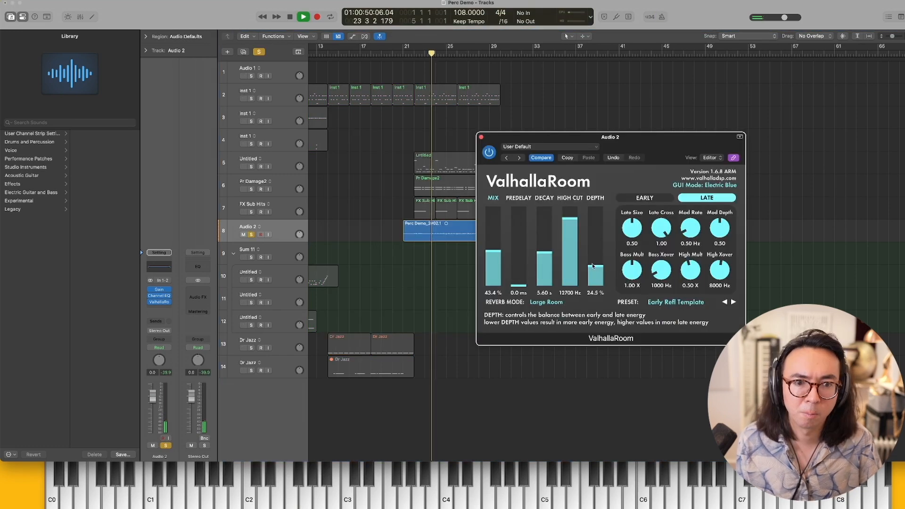
pyautogui.moveTo(594, 264); pyautogui.dragTo(548, 269)
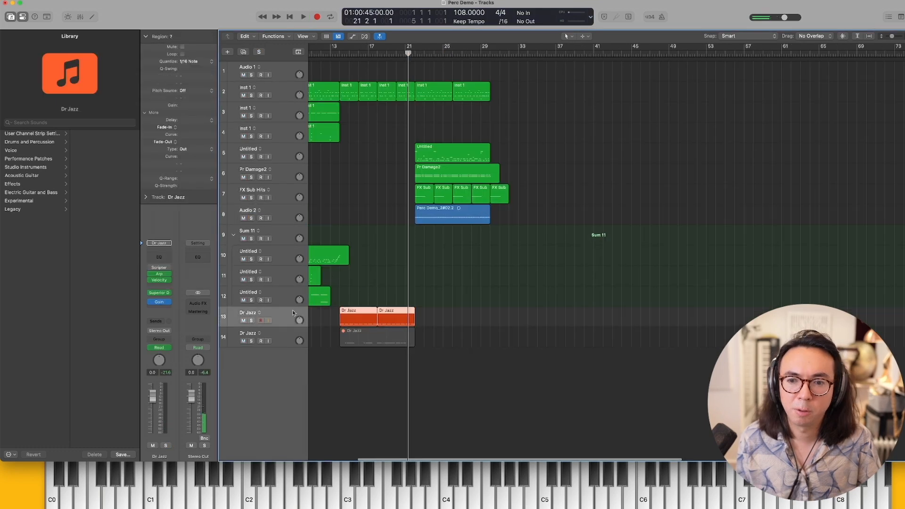
# Capture a Dr Jazz performance from bar 22 on track 14 and select notes of the part in the piano roll during playback
pyautogui.scroll(3, 298, 309)
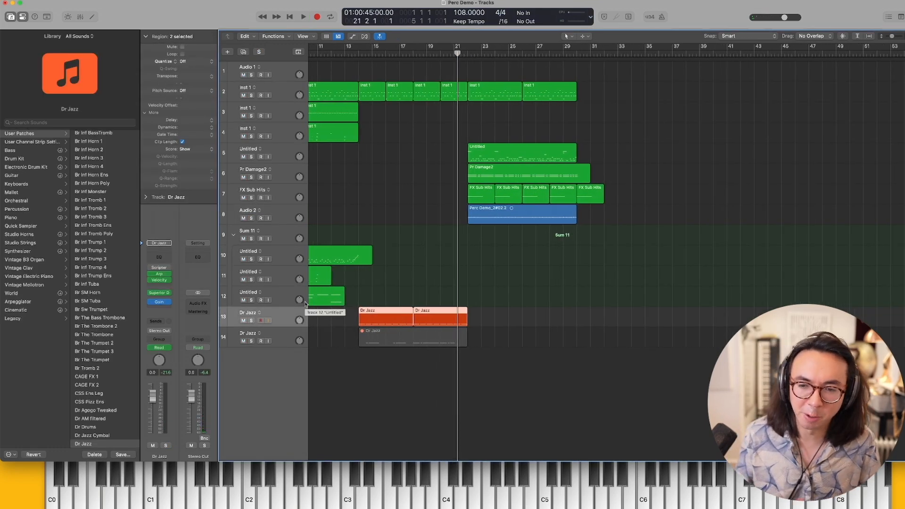
pyautogui.click(281, 337)
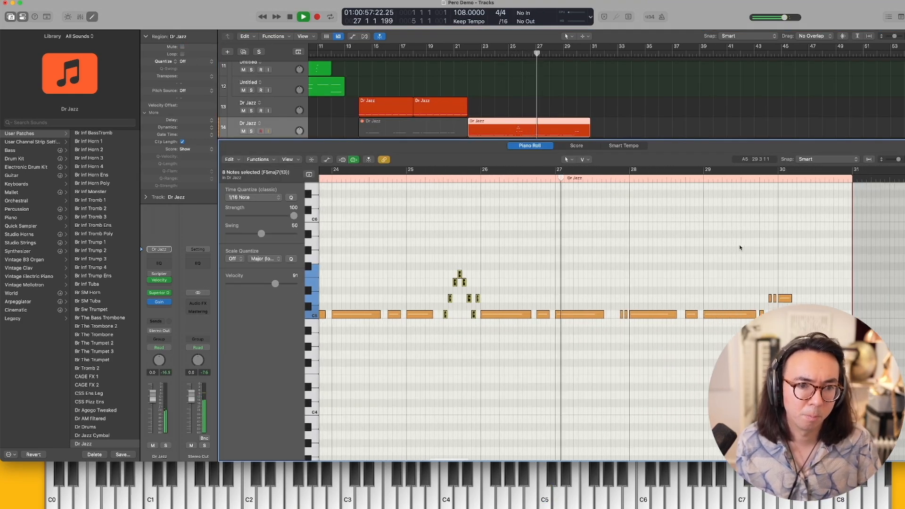
pyautogui.press('space')
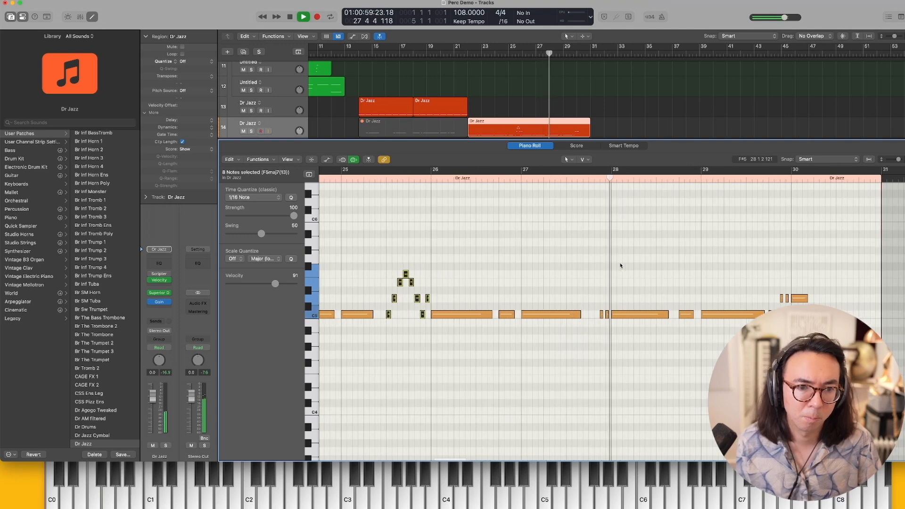
pyautogui.moveTo(651, 291); pyautogui.dragTo(697, 338)
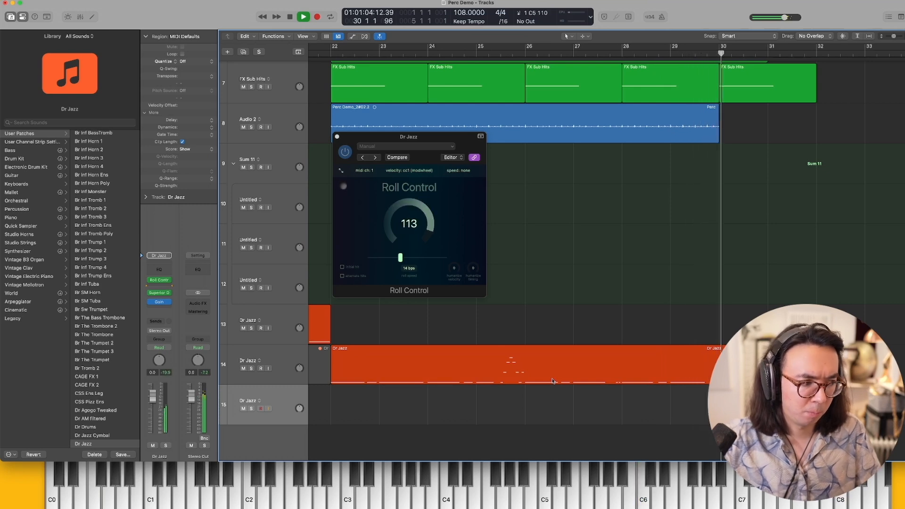
# Capture the Roll Control performance on the new Dr Jazz track, and play the whole arrangement from bar 1
pyautogui.hotkey('shift', 'r')
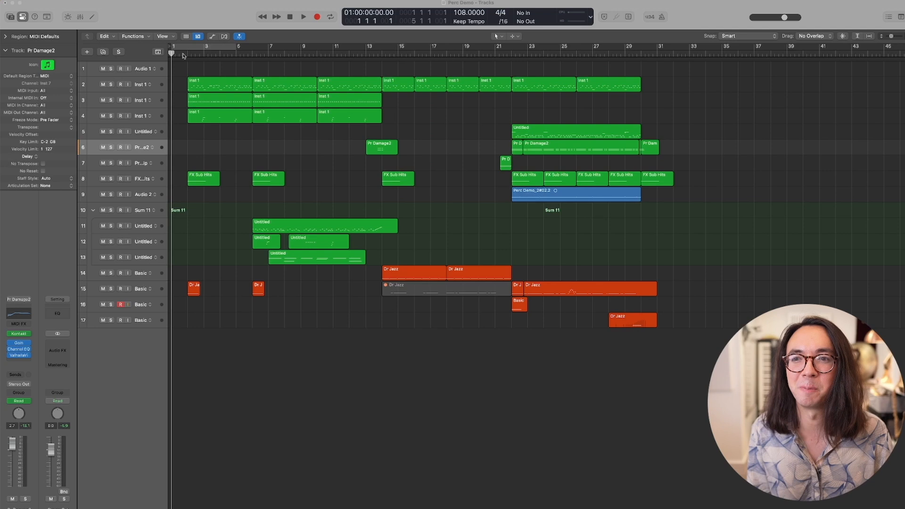
pyautogui.press('space')
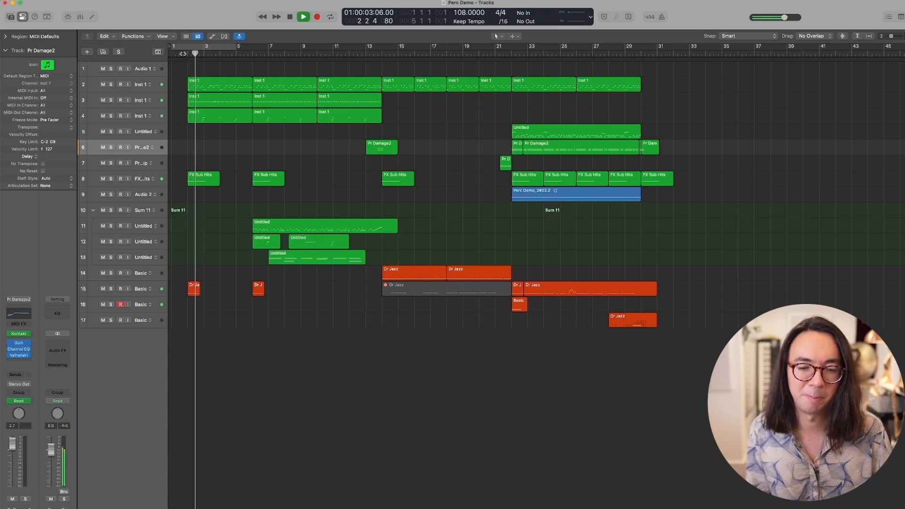